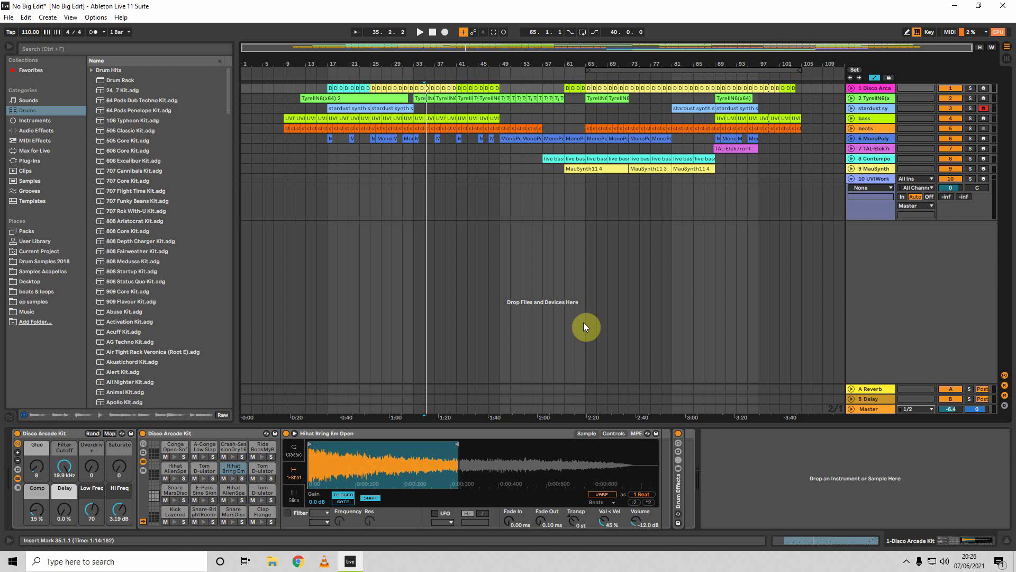
# - Look over the Disco Arcade, bass, beats and MonoPoly tracks, unfolding the beats track to view its filter automation and folding it again
pyautogui.click(871, 90)
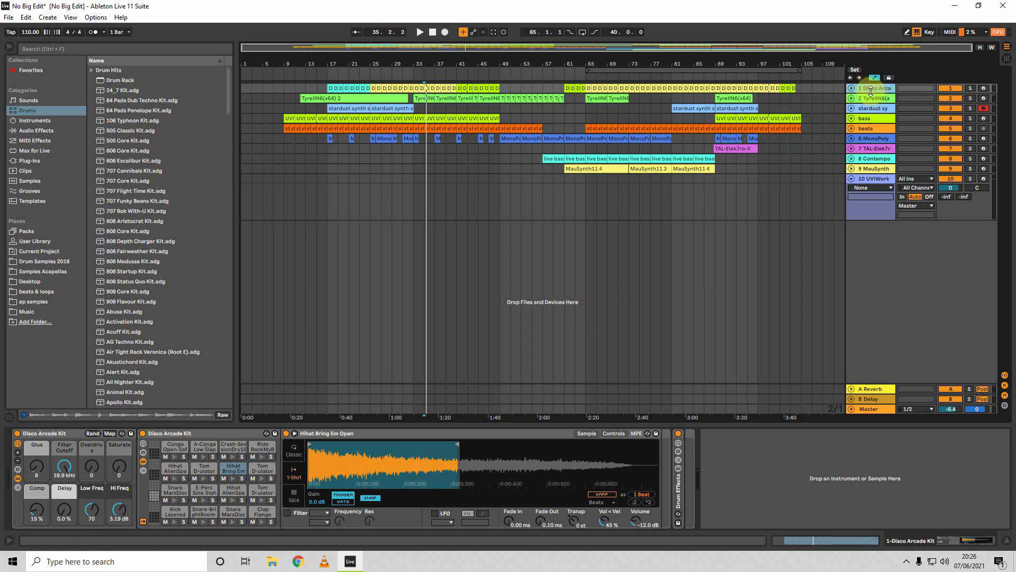
pyautogui.click(871, 117)
pyautogui.click(870, 129)
pyautogui.click(866, 137)
pyautogui.click(879, 150)
pyautogui.click(866, 130)
pyautogui.click(851, 128)
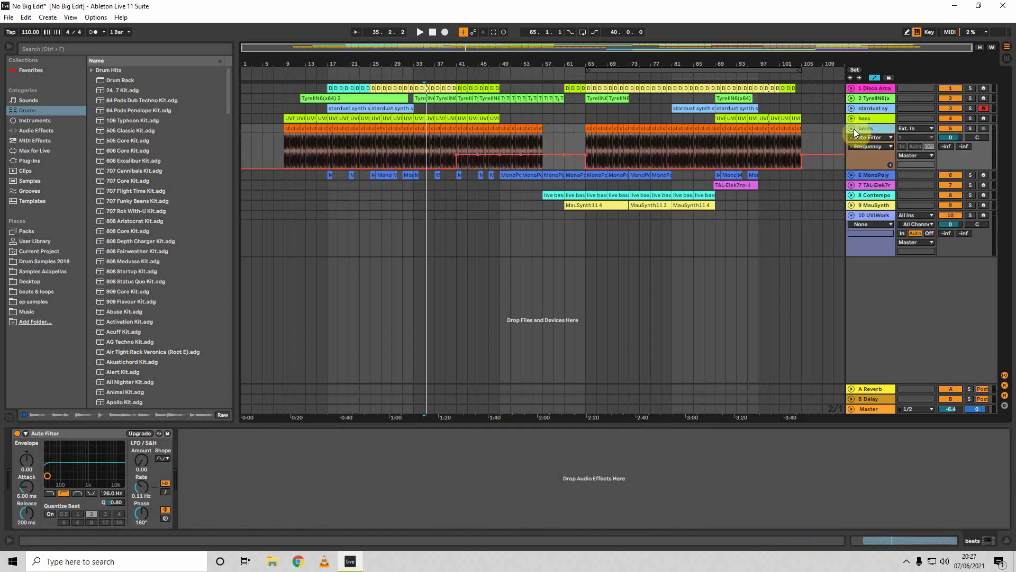
pyautogui.click(854, 128)
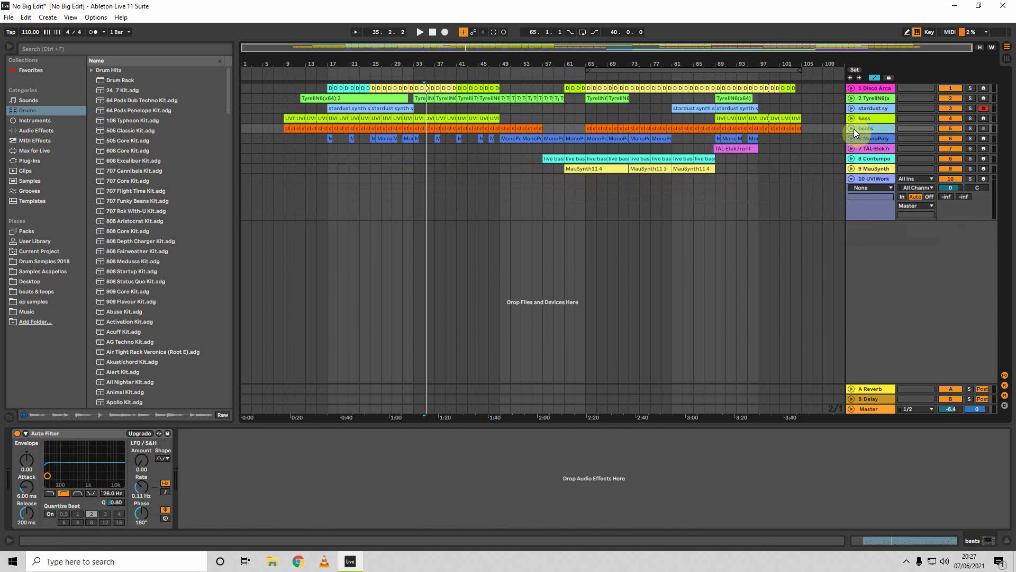
# - Audition the arrangement from bar 9, skipping playback ahead to bars 33, 47, 57, 73 and 91, and stop it
pyautogui.click(281, 119)
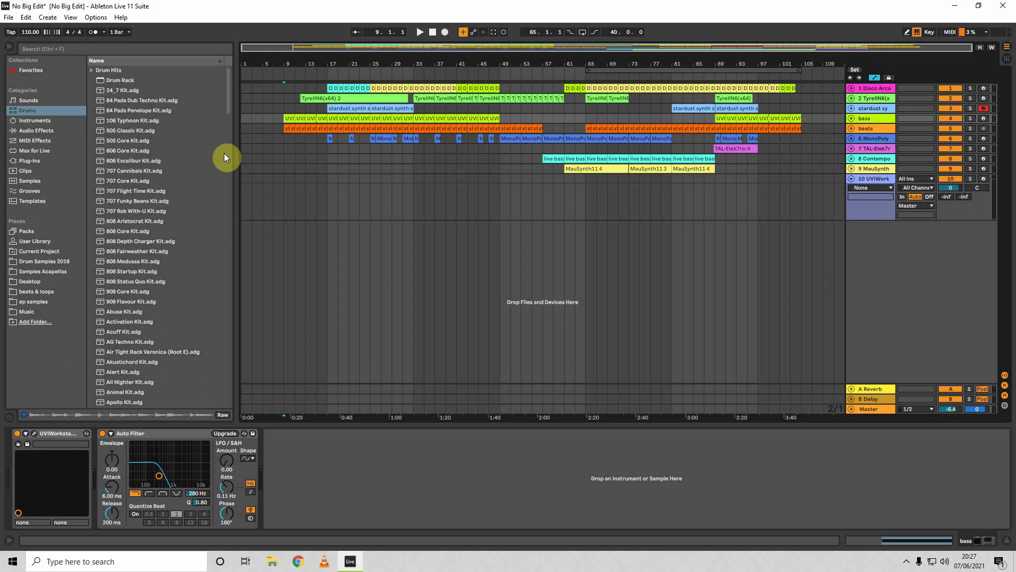
pyautogui.press('space')
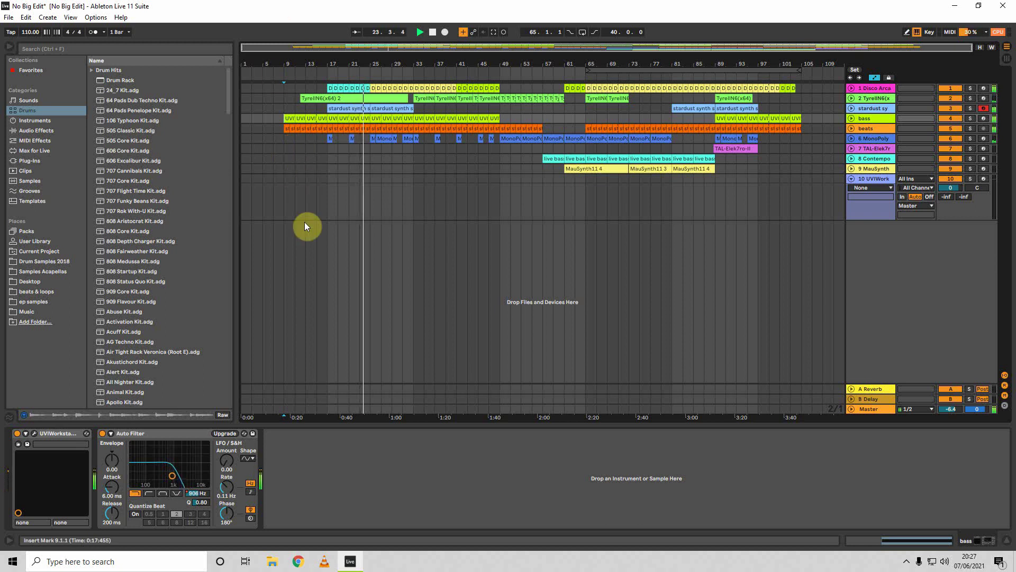
pyautogui.click(414, 152)
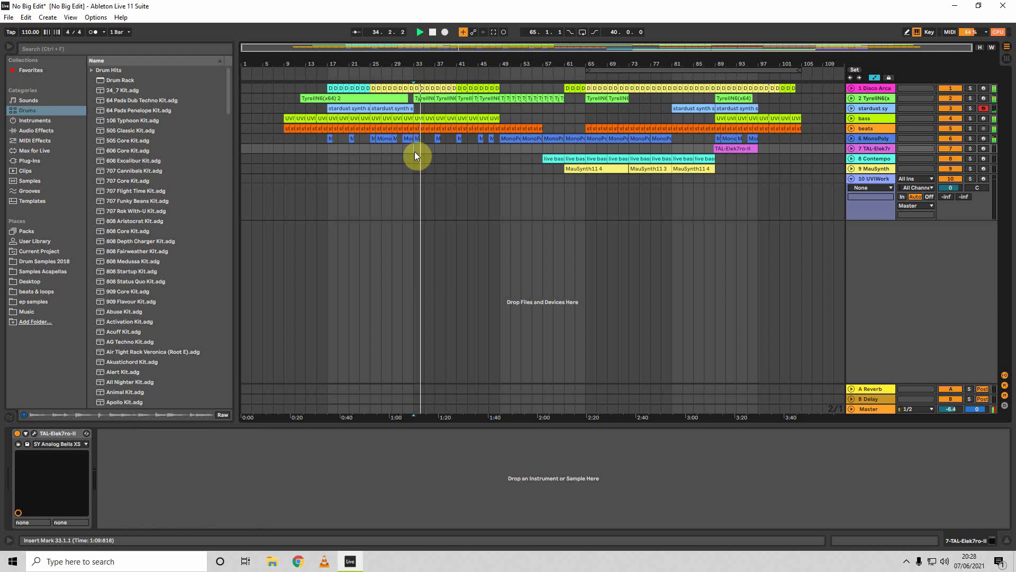
pyautogui.click(491, 149)
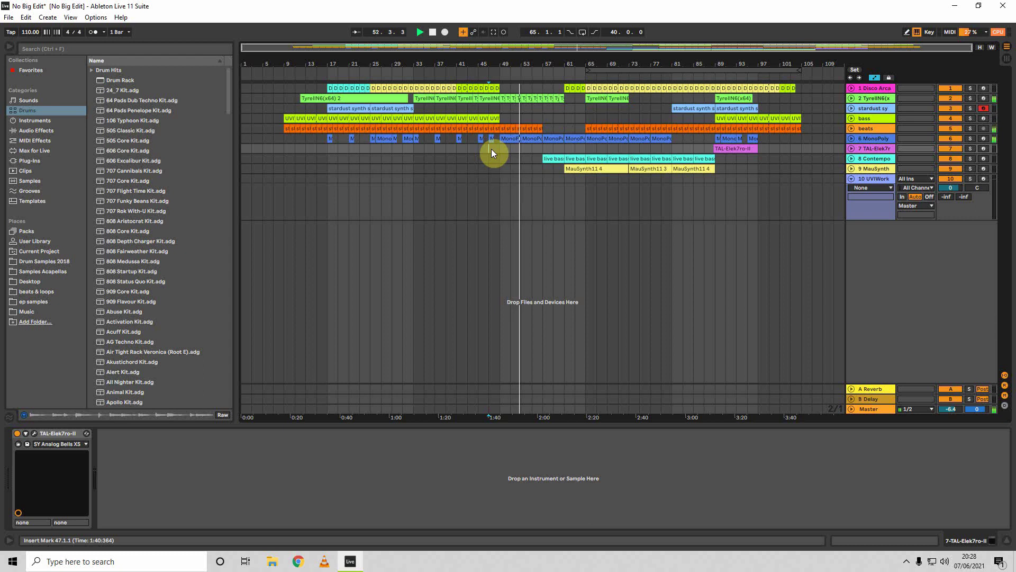
pyautogui.click(547, 168)
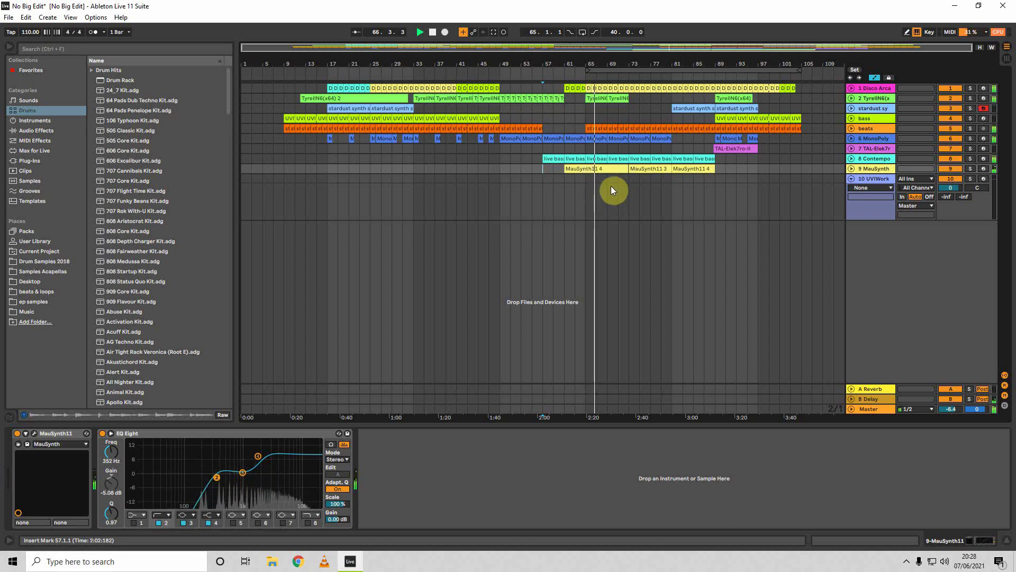
pyautogui.click(631, 179)
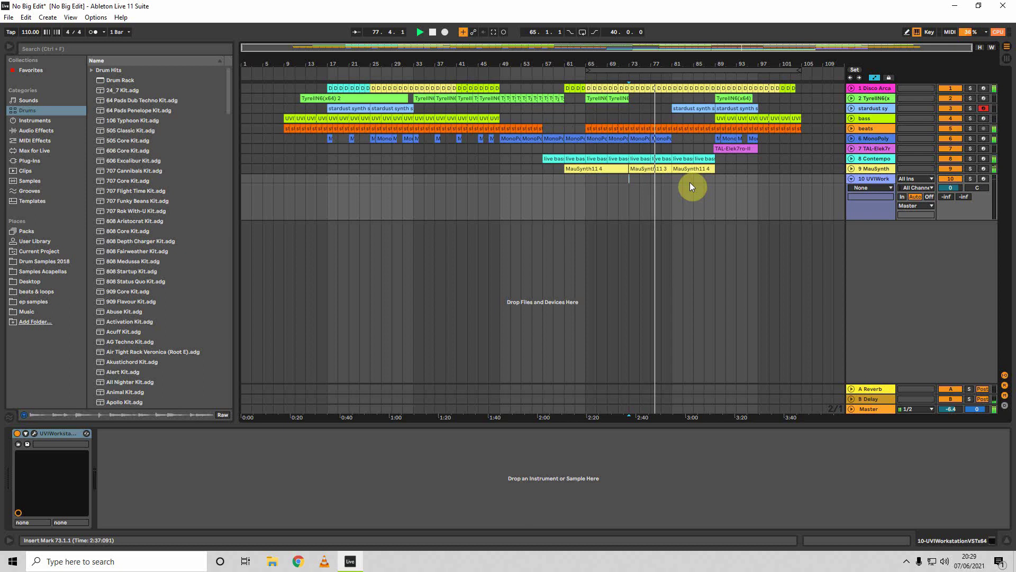
pyautogui.click(722, 182)
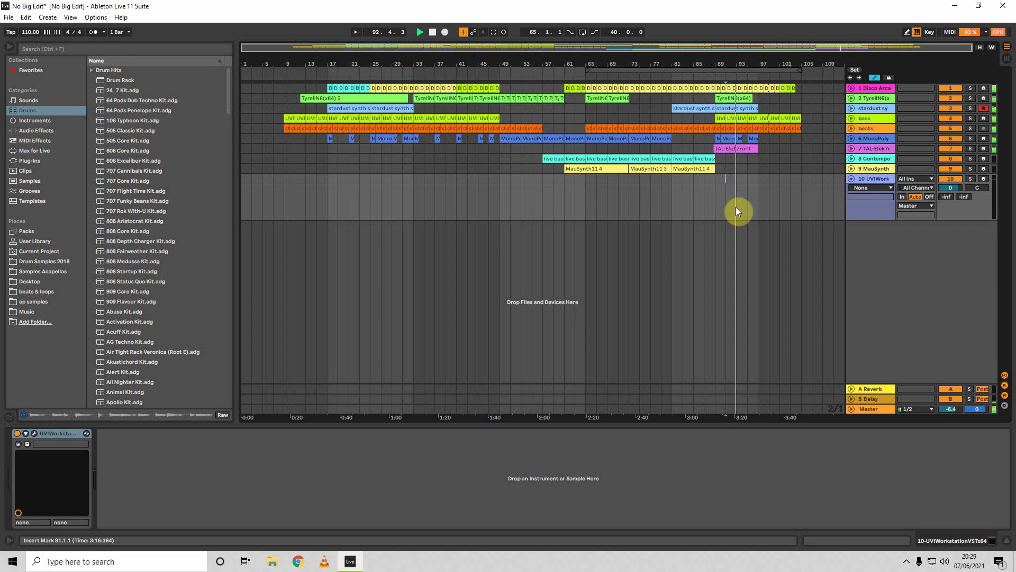
pyautogui.press('space')
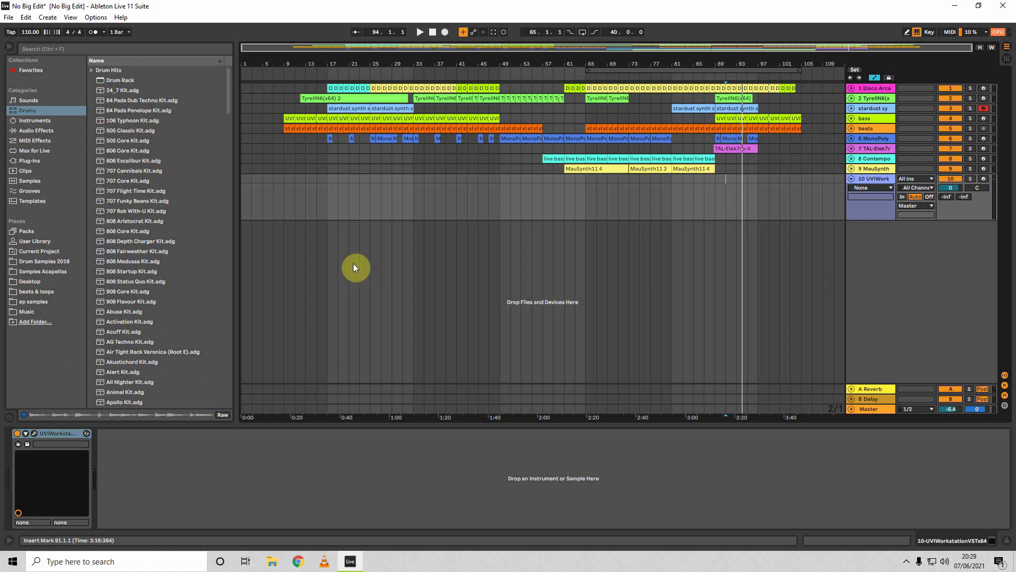
# - Show the devices of the Disco Arcade Kit track and arm the track for recording
pyautogui.click(329, 88)
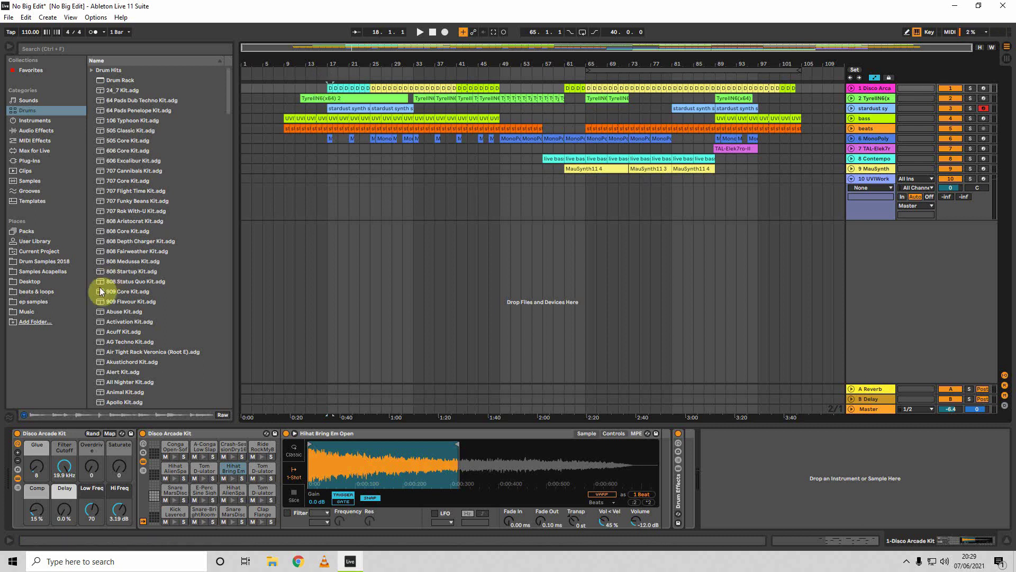
pyautogui.click(43, 431)
pyautogui.click(984, 88)
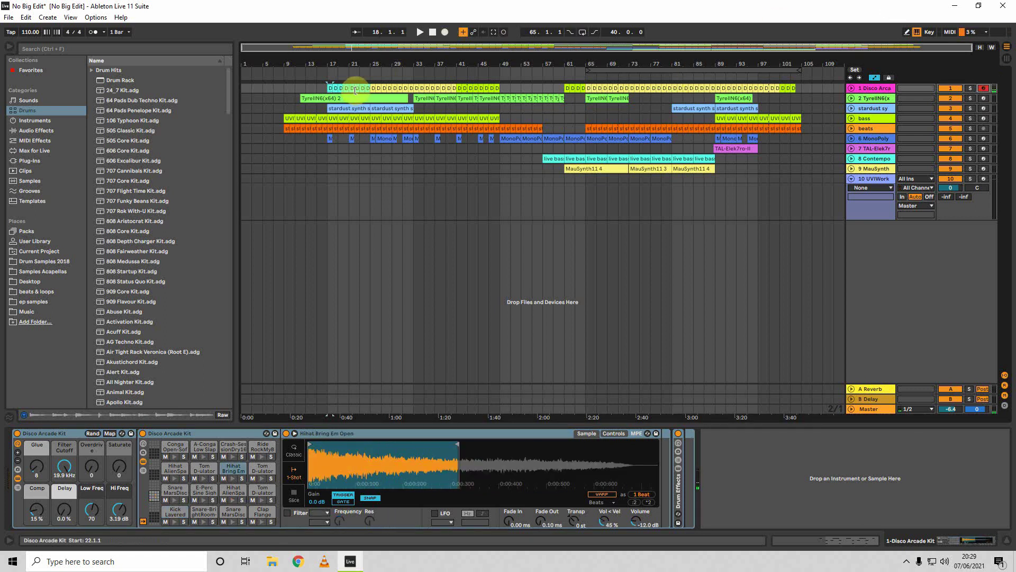
# - Open the Disco Arcade Kit clip at bar 28, audition its drum pattern in the note editor, and shrink the editor
pyautogui.doubleClick(392, 88)
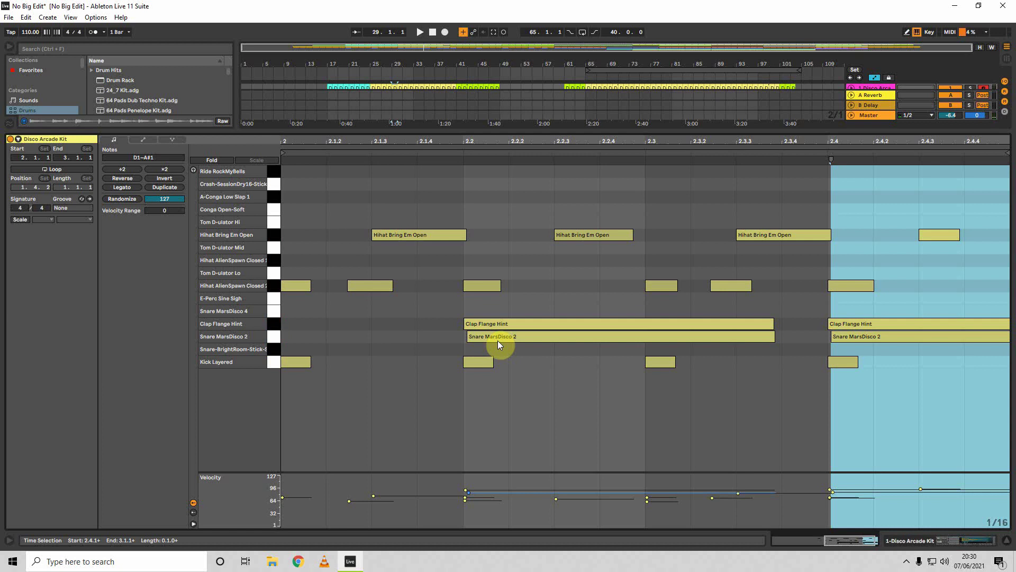
pyautogui.click(589, 361)
pyautogui.press('space')
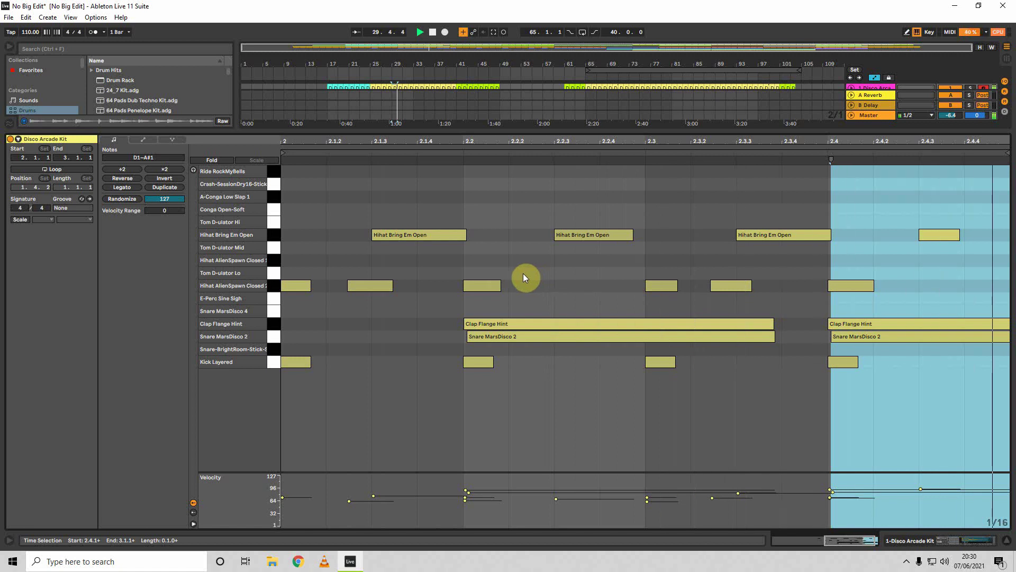
pyautogui.moveTo(563, 132); pyautogui.dragTo(540, 398)
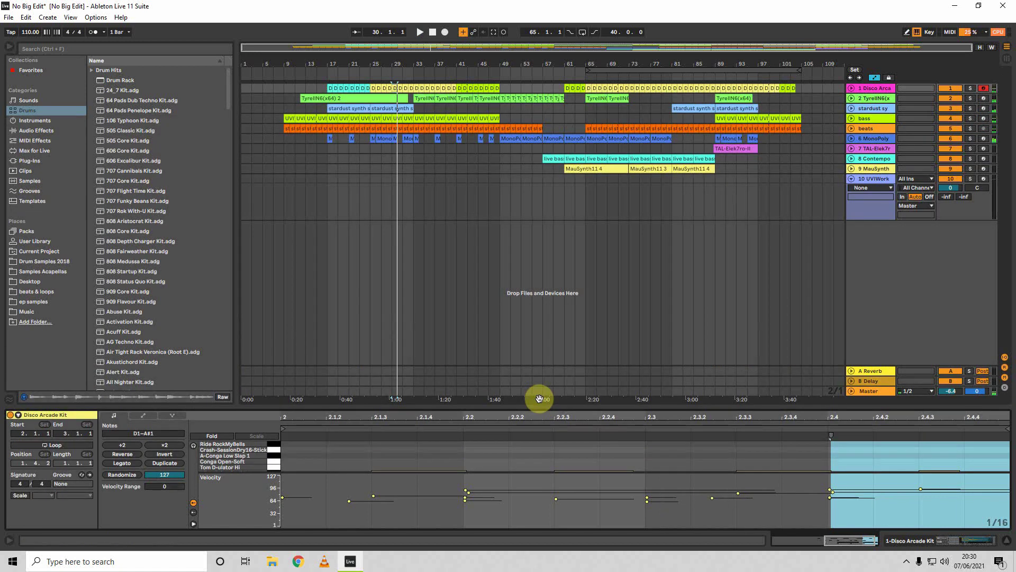
# - Solo the Disco Arcade Kit track during playback, listen to it from bar 23, and stop playback
pyautogui.click(420, 32)
pyautogui.click(971, 88)
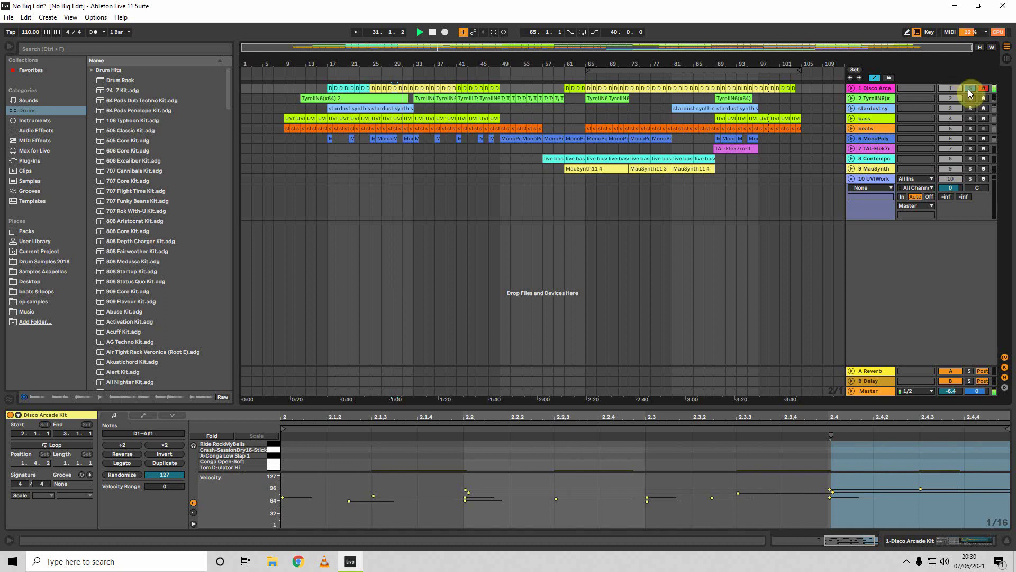
pyautogui.click(359, 144)
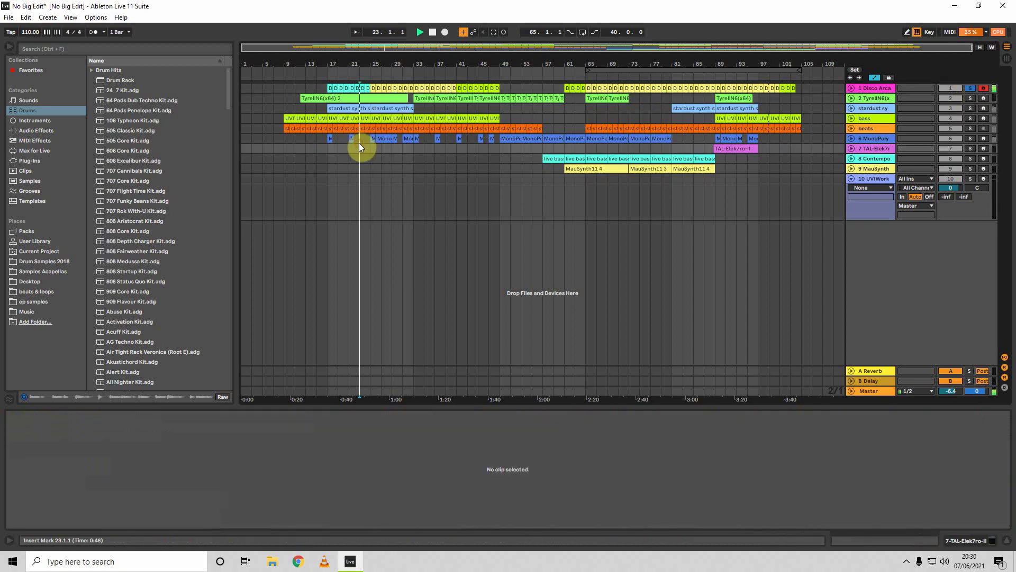
pyautogui.press('space')
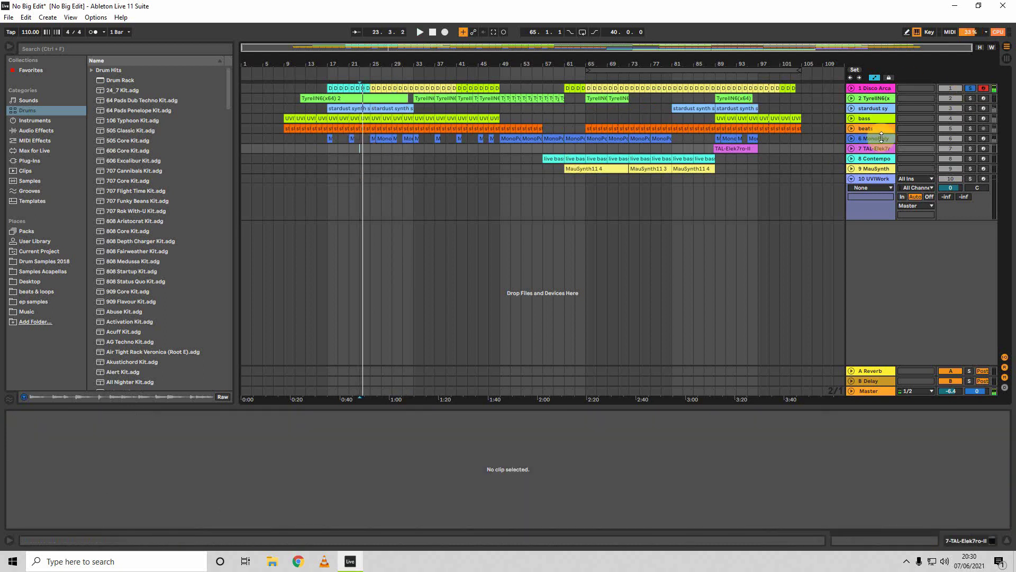
# - Unsolo the Disco Arcade Kit track, then arm the TyrellN6 track for recording and show its device chain
pyautogui.click(877, 90)
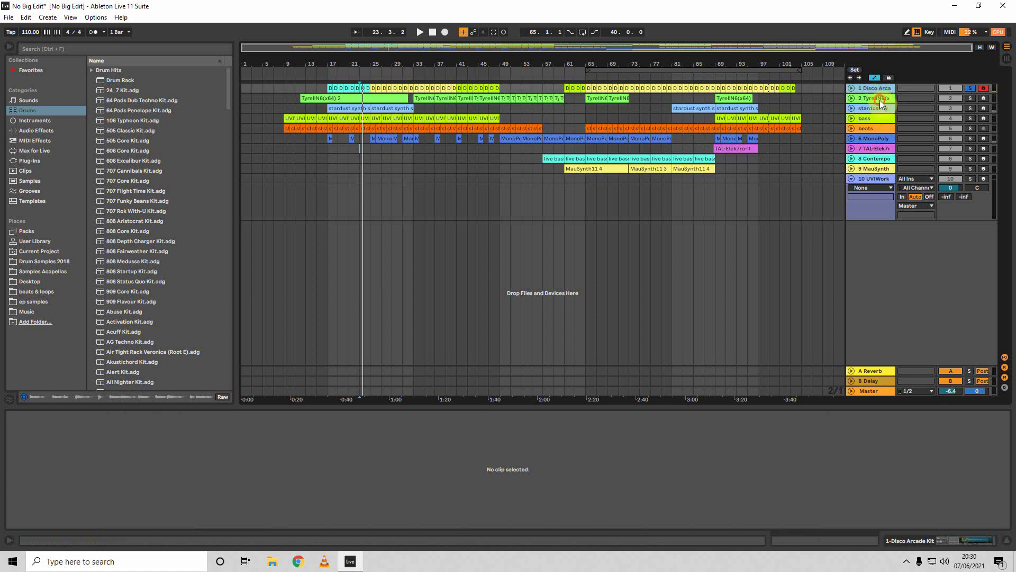
pyautogui.click(880, 100)
pyautogui.click(984, 99)
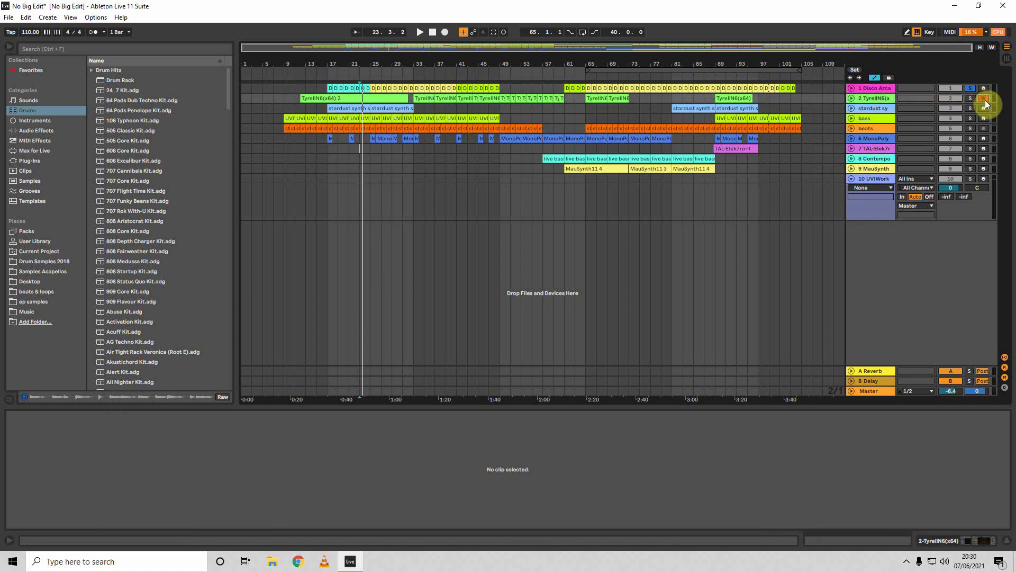
pyautogui.click(971, 89)
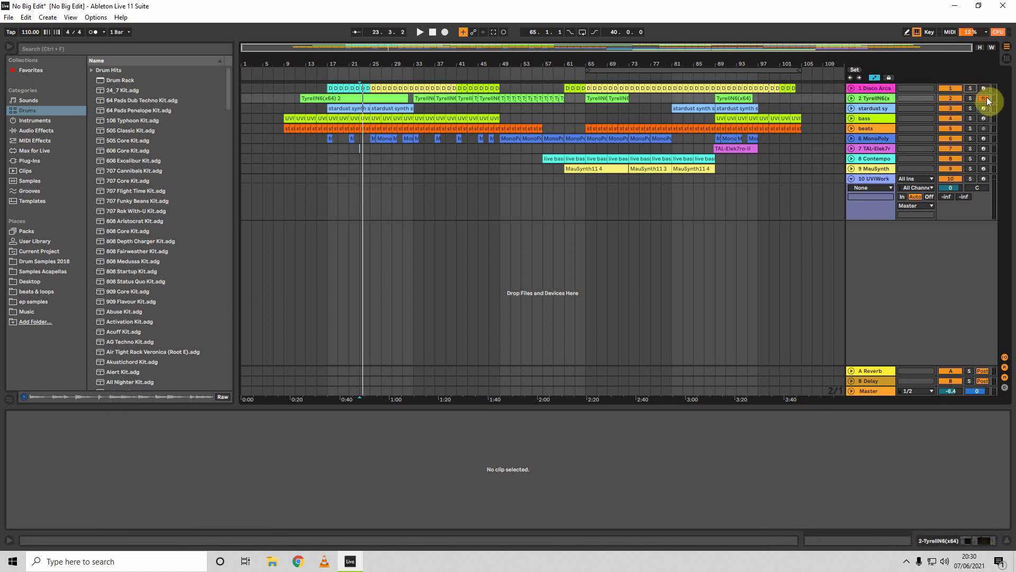
pyautogui.click(887, 99)
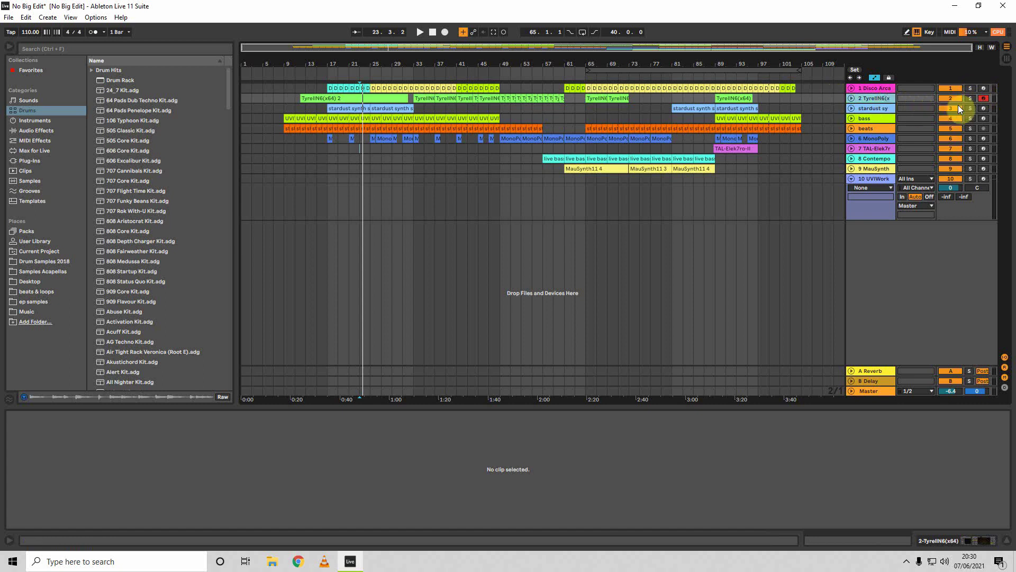
pyautogui.click(955, 537)
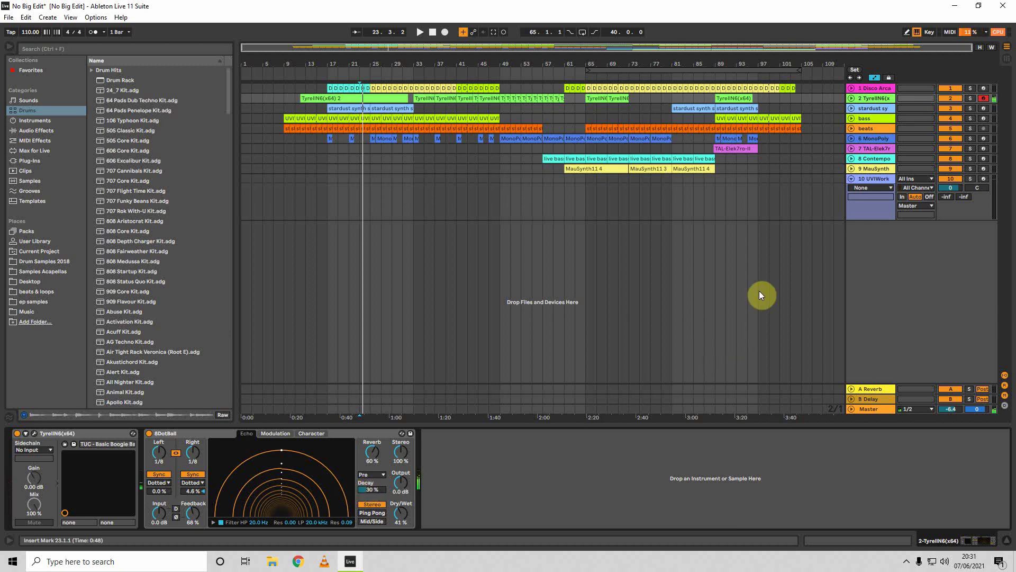
# - Solo the TyrellN6 and Disco Arcade Kit tracks and audition them together from bar 23
pyautogui.click(969, 98)
pyautogui.click(971, 88)
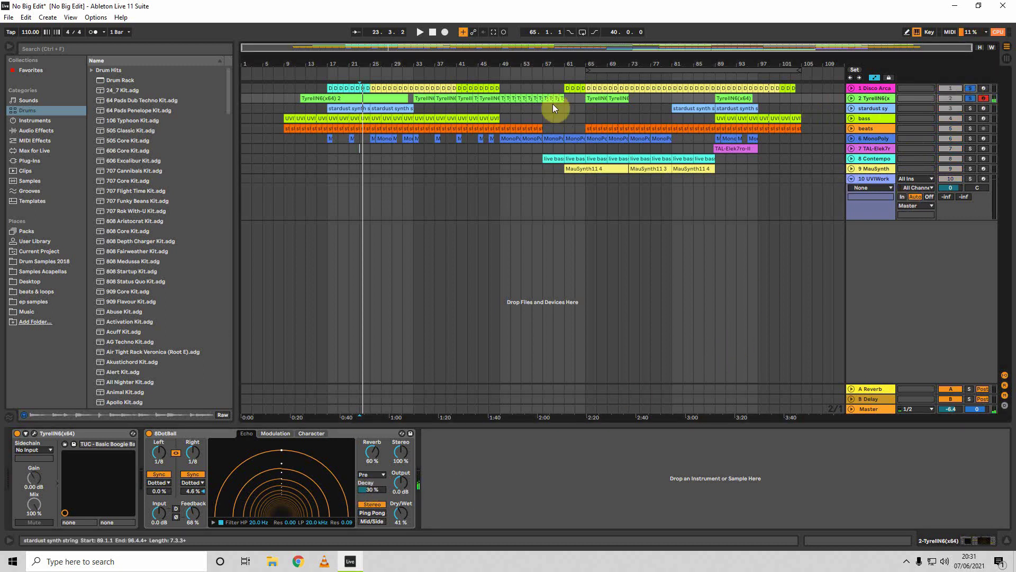
pyautogui.press('space')
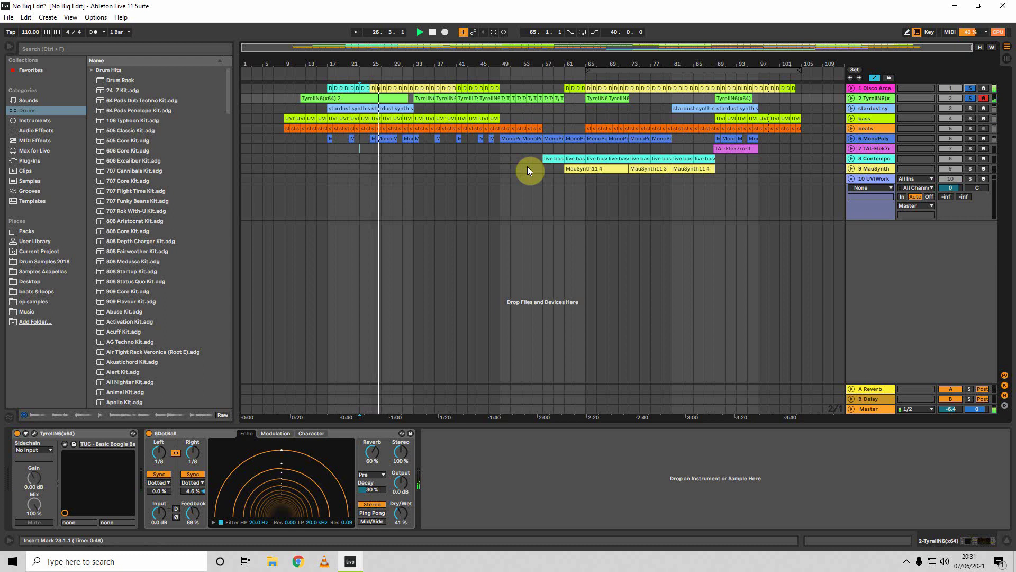
pyautogui.press('space')
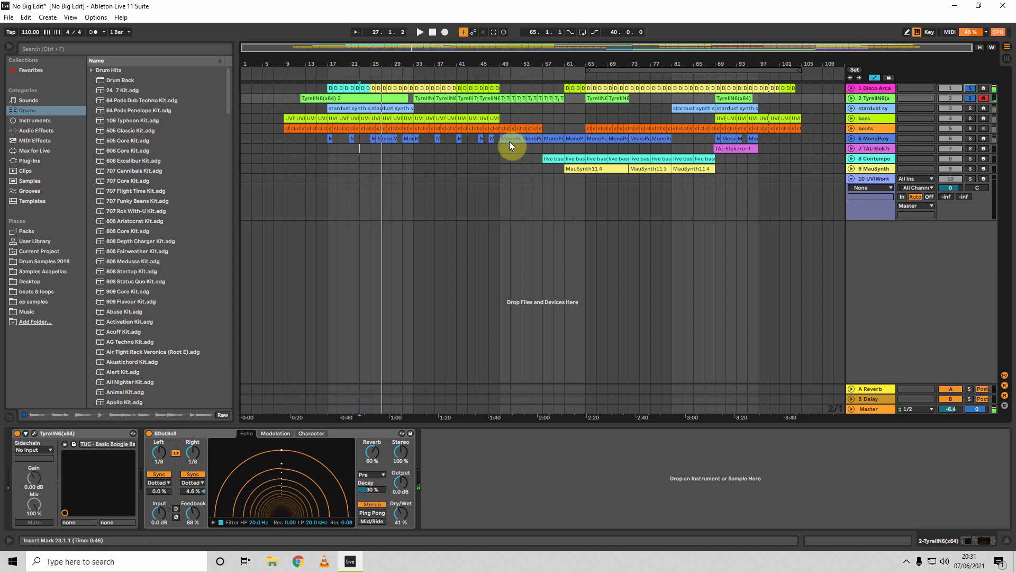
# - Open the TyrellN6 clip at bar 33 in an enlarged note editor and place the insert marker at 2.2.1
pyautogui.click(422, 97)
pyautogui.doubleClick(422, 98)
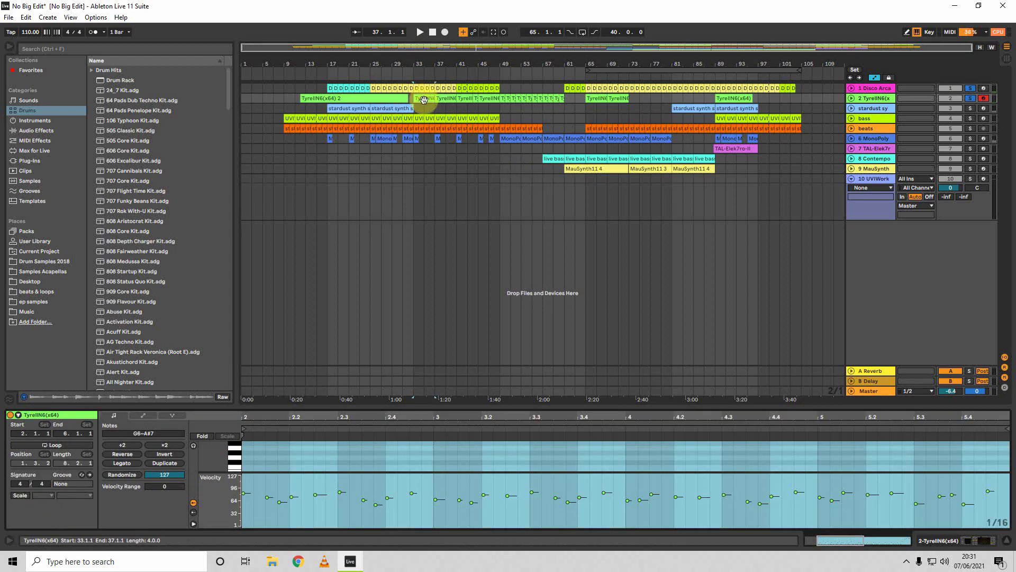
pyautogui.moveTo(386, 405); pyautogui.dragTo(404, 216)
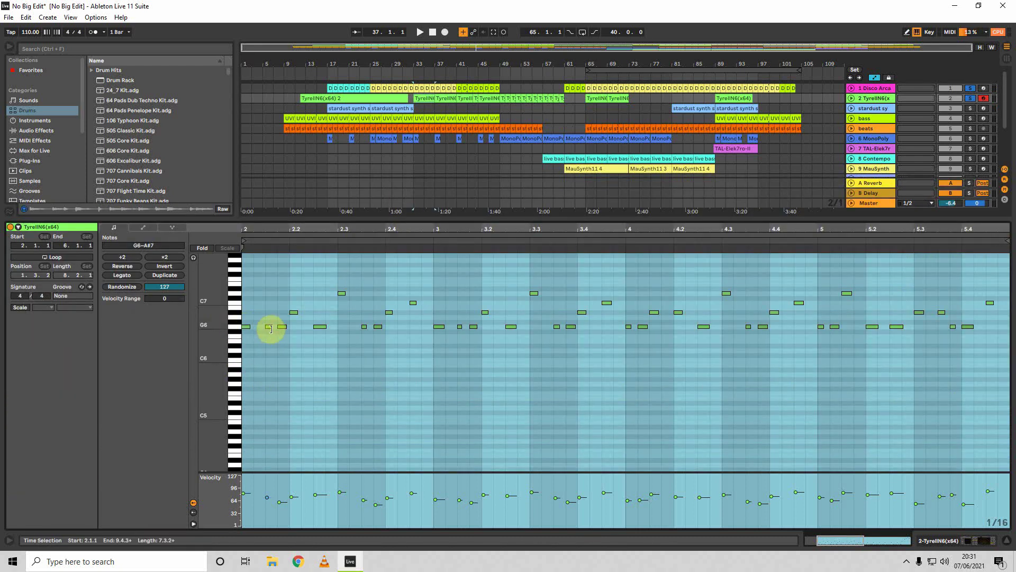
pyautogui.click(289, 339)
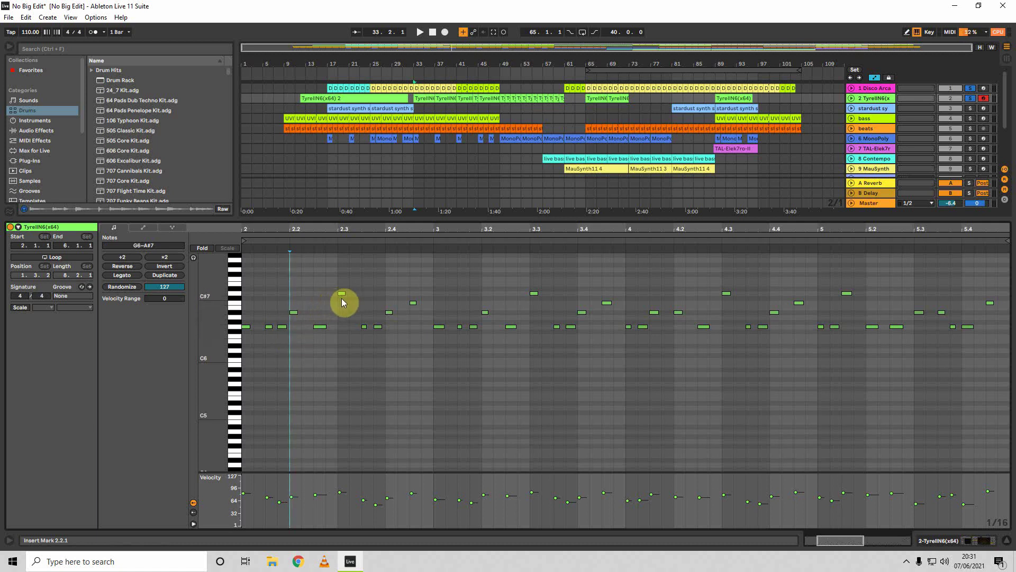
# - Play from the marker while toggling the TyrellN6 track's solo off and back on, and reduce the note editor's height
pyautogui.click(966, 100)
pyautogui.press('space')
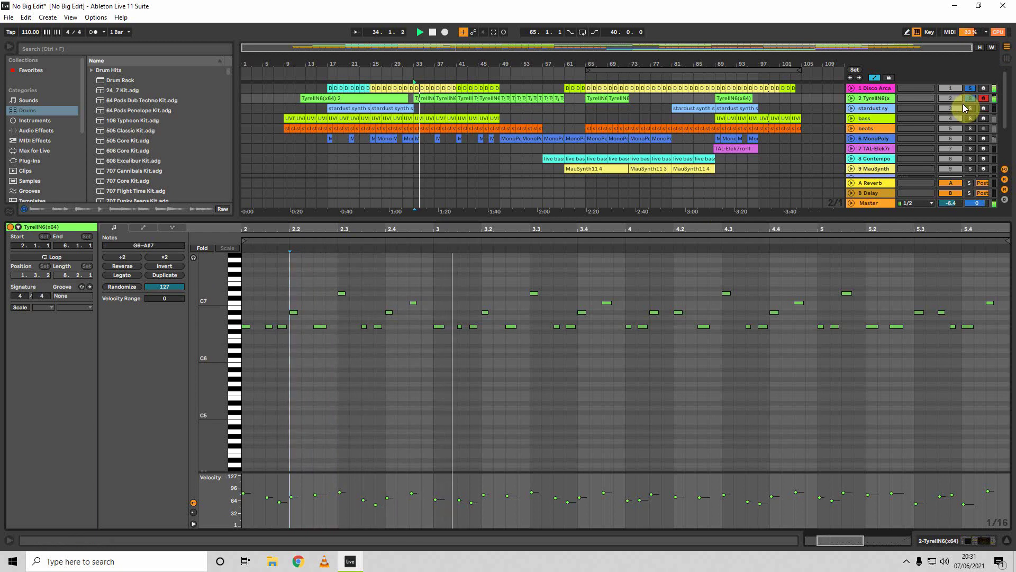
pyautogui.click(964, 102)
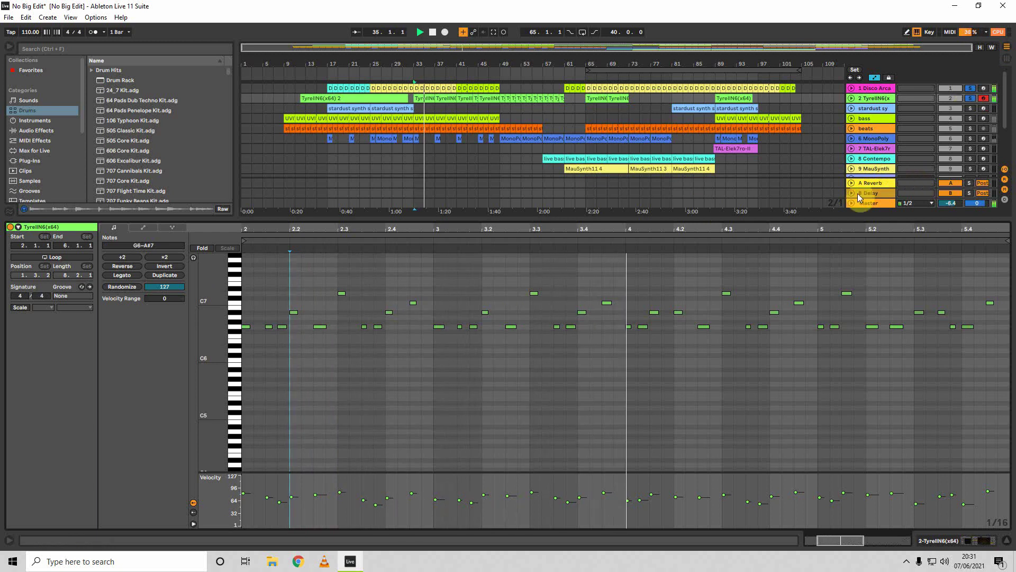
pyautogui.moveTo(807, 216); pyautogui.dragTo(786, 312)
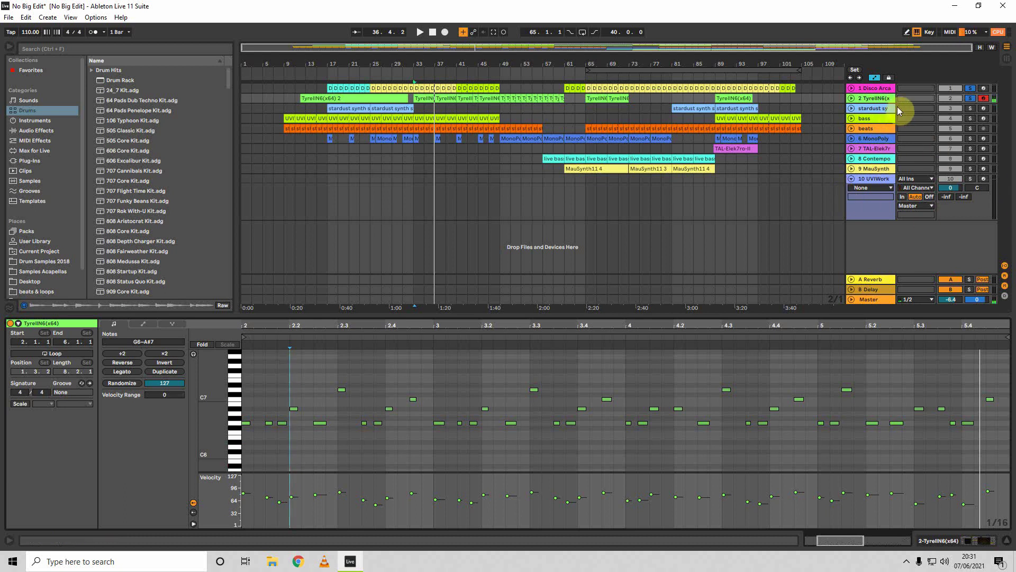
# - Solo the MonoPoly track and arm it for recording
pyautogui.click(873, 138)
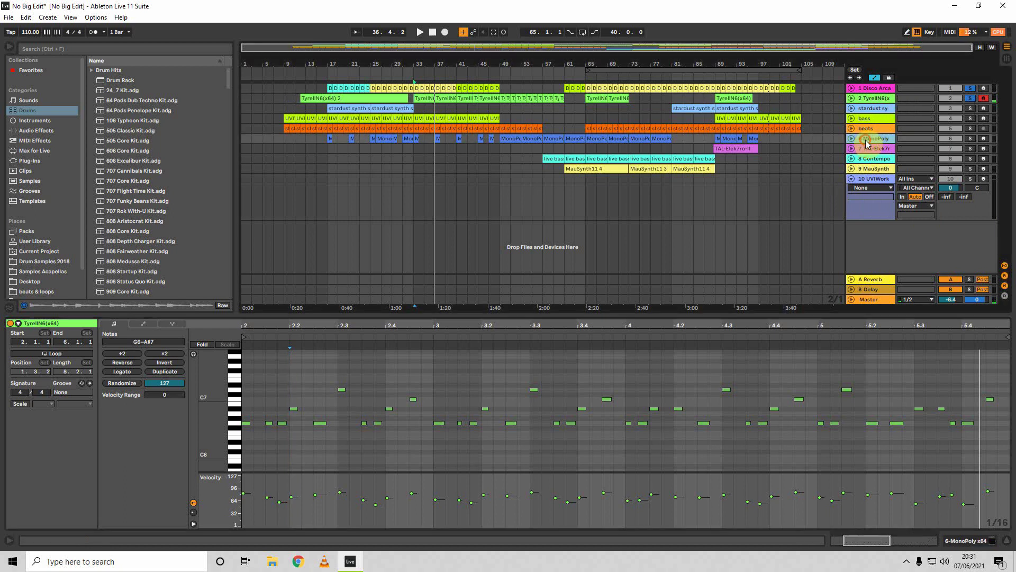
pyautogui.click(971, 138)
pyautogui.click(983, 139)
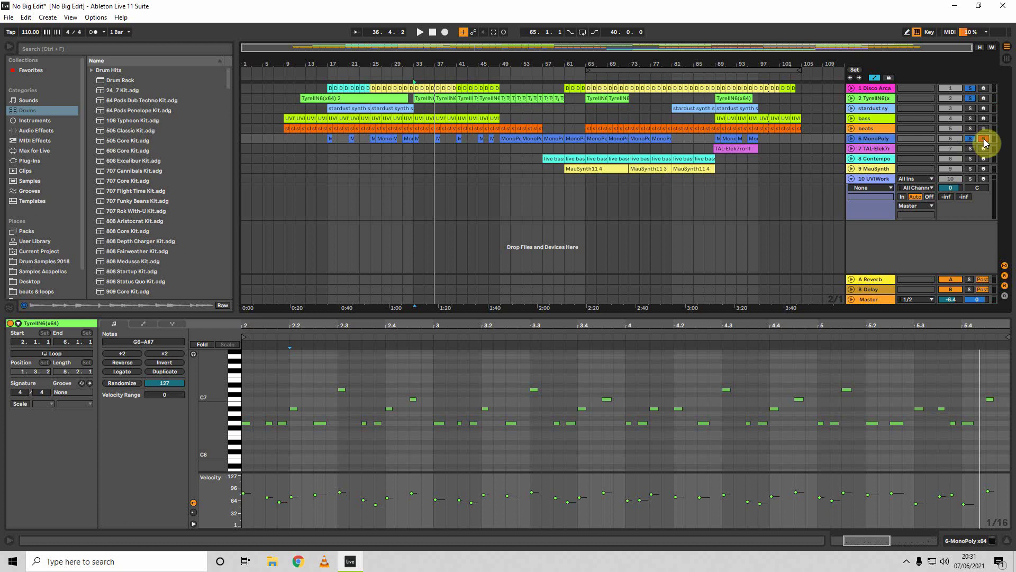
# - Open the MonoPoly instrument's plug-in window from the track's devices to examine the Spelunking patch, and close it again
pyautogui.click(385, 139)
pyautogui.click(979, 541)
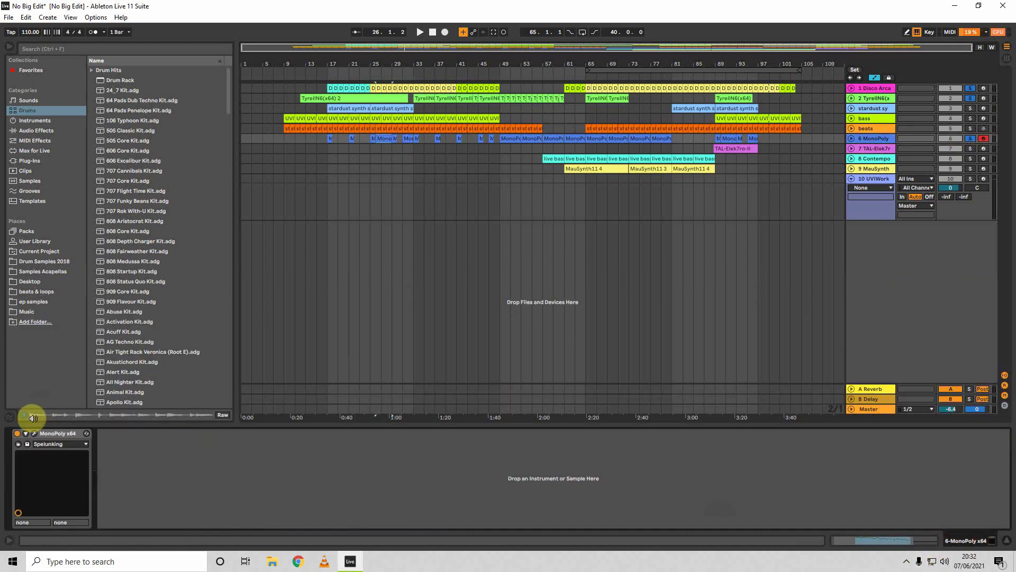
pyautogui.click(32, 433)
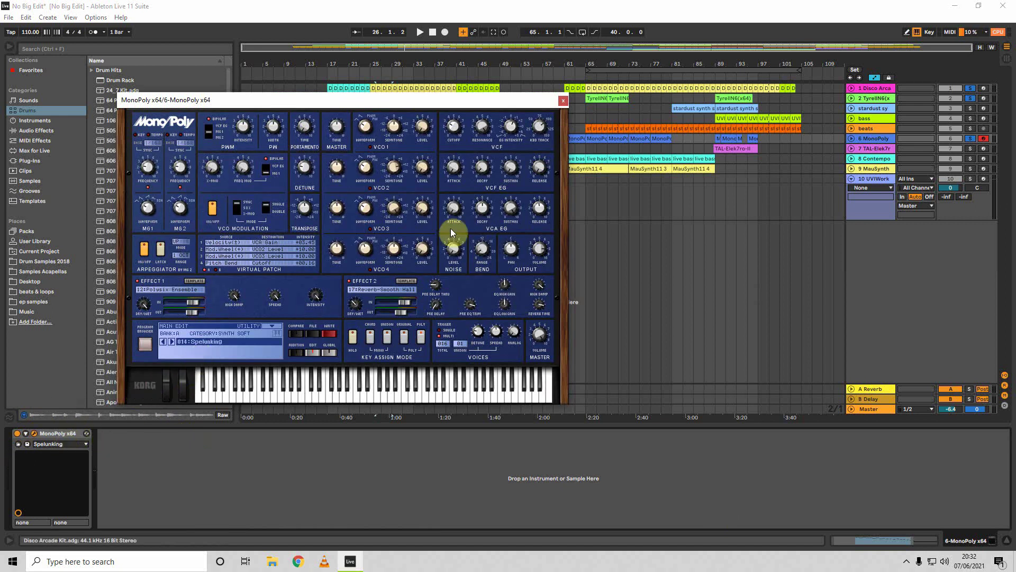
pyautogui.click(563, 101)
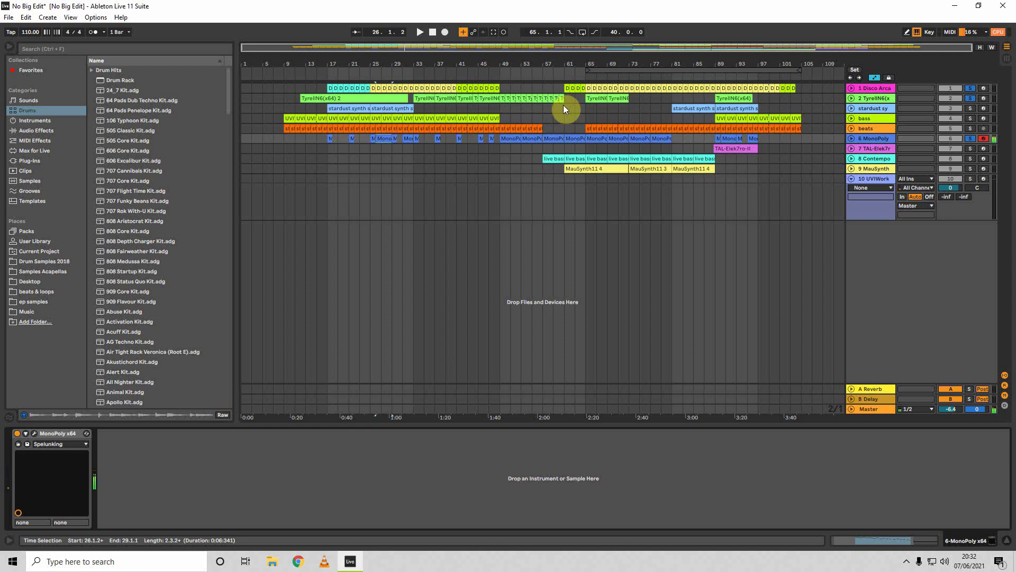
# - Open the MonoPoly clip at bar 49 in an enlarged note editor to examine its chords, and reduce the editor's height
pyautogui.doubleClick(510, 138)
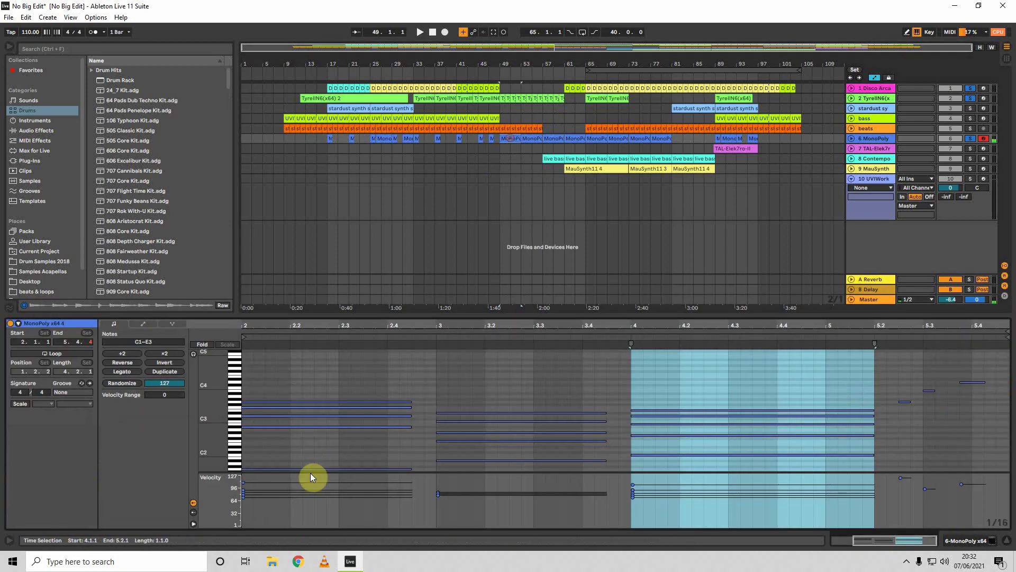
pyautogui.moveTo(365, 316); pyautogui.dragTo(339, 84)
pyautogui.moveTo(197, 324)
pyautogui.mouseDown()
pyautogui.moveTo(232, 321)
pyautogui.moveTo(210, 325)
pyautogui.mouseUp()
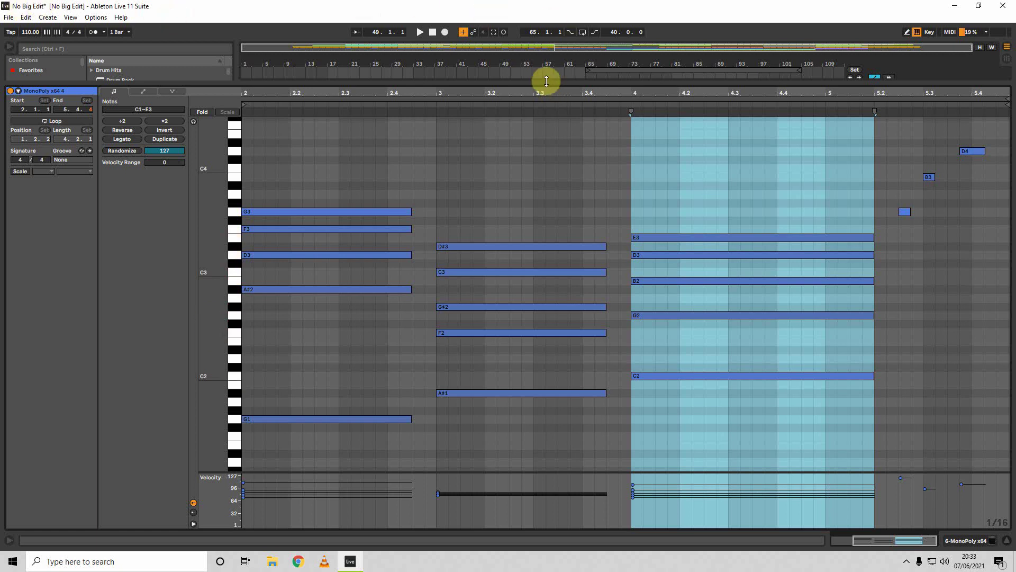
pyautogui.moveTo(546, 81); pyautogui.dragTo(551, 447)
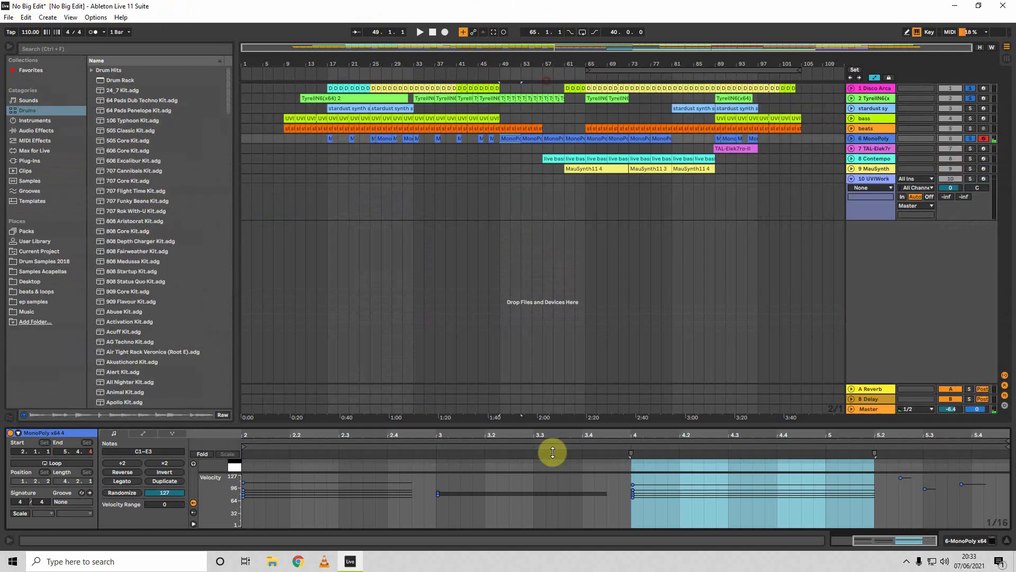
# - Play from 49.1.1 while briefly unfolding the MonoPoly track, and clear the solos on all tracks
pyautogui.click(503, 149)
pyautogui.press('space')
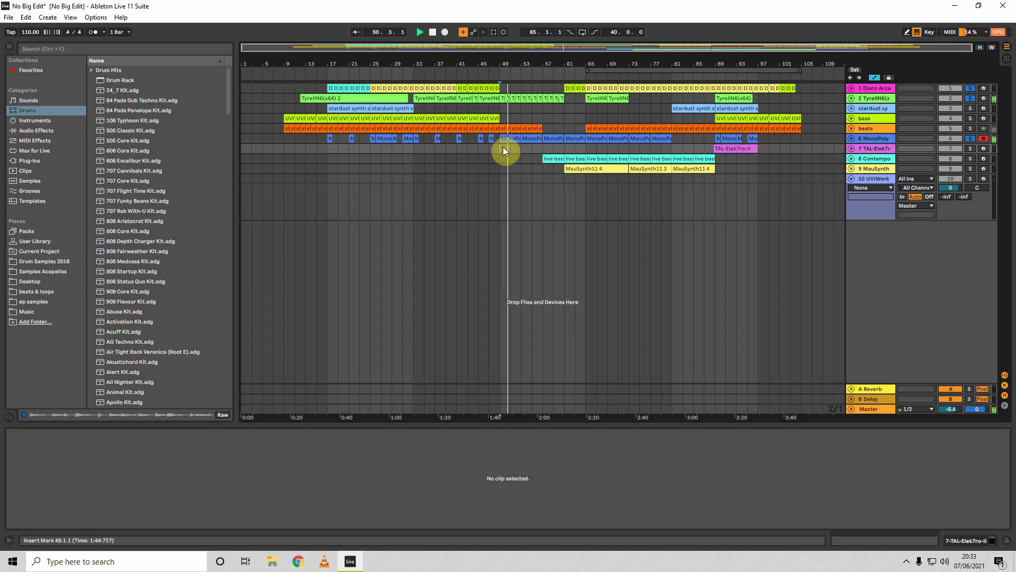
pyautogui.click(852, 138)
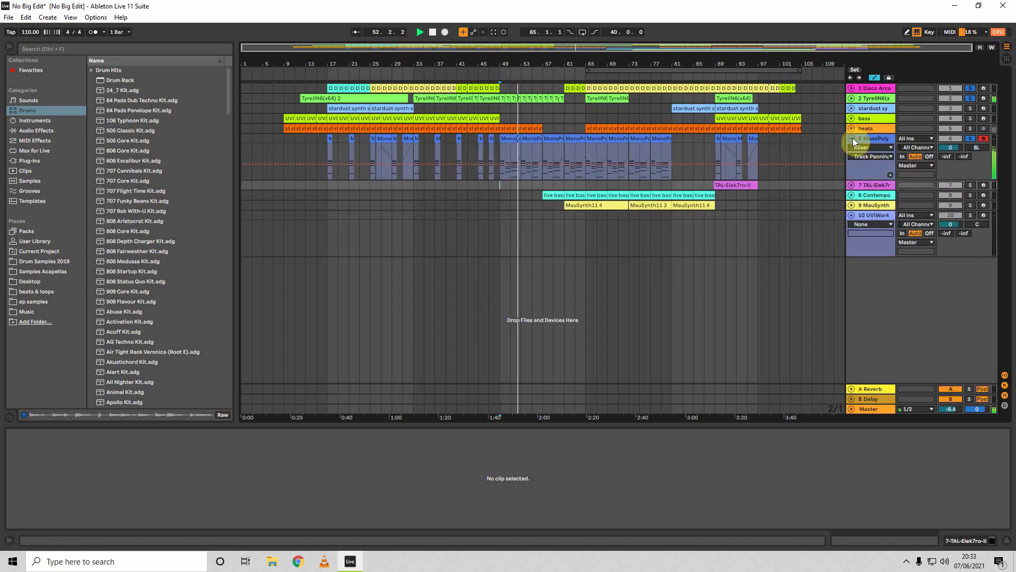
pyautogui.click(853, 138)
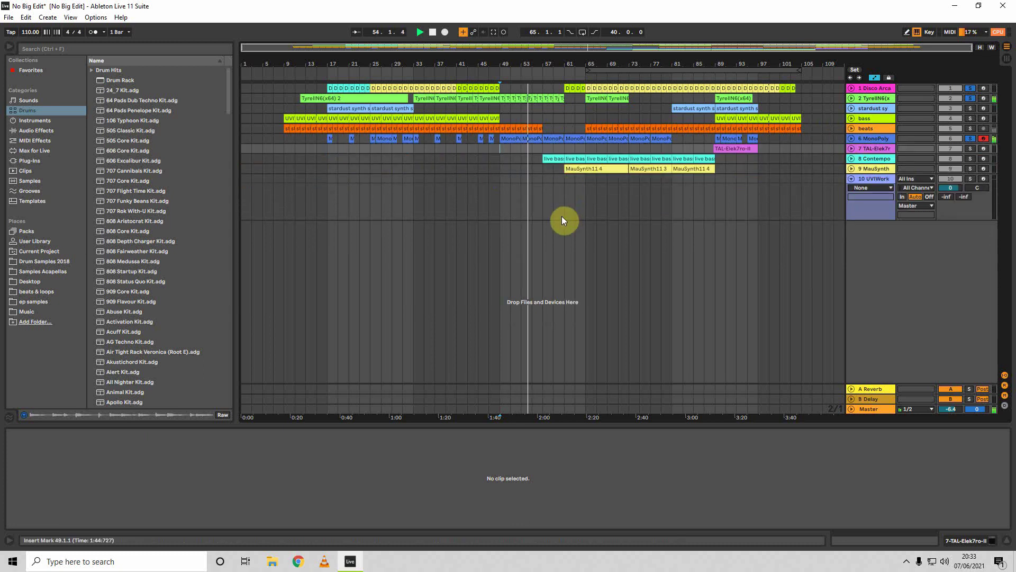
pyautogui.click(970, 139)
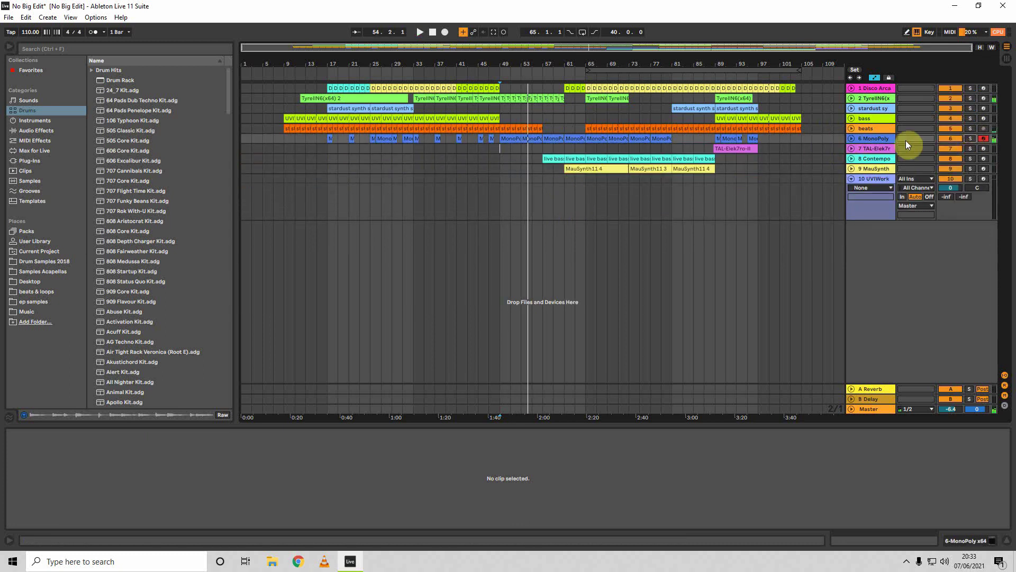
# - Unfold the MonoPoly track, audition its part in the full mix from bar 37, and place the insert marker at 41.1.1
pyautogui.click(851, 139)
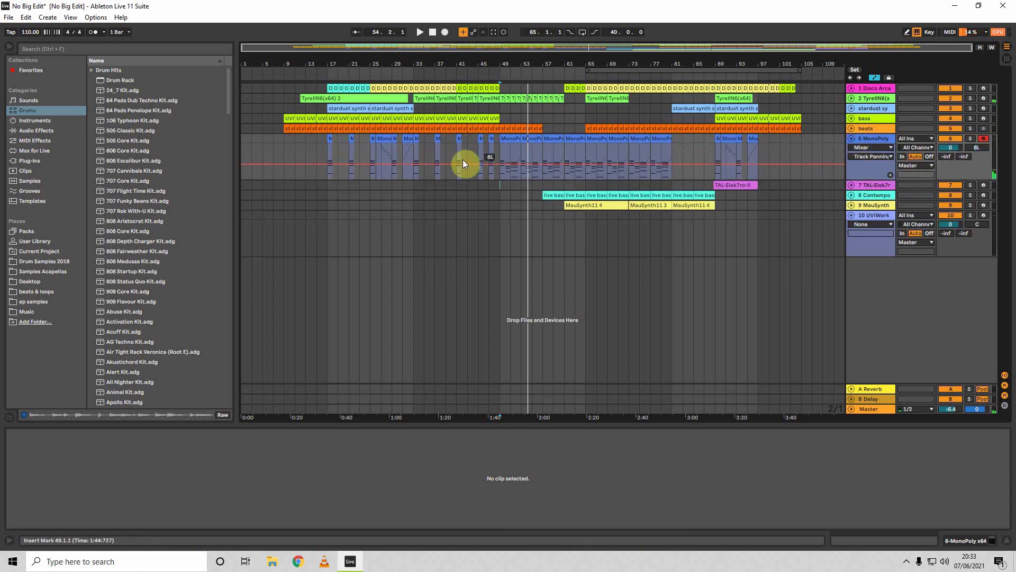
pyautogui.click(437, 149)
pyautogui.press('space')
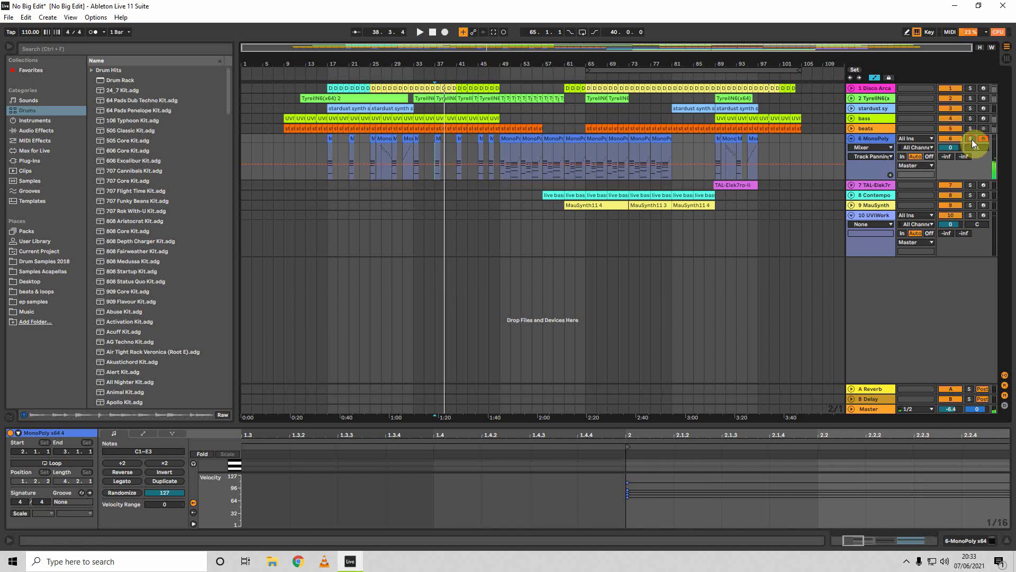
pyautogui.click(972, 138)
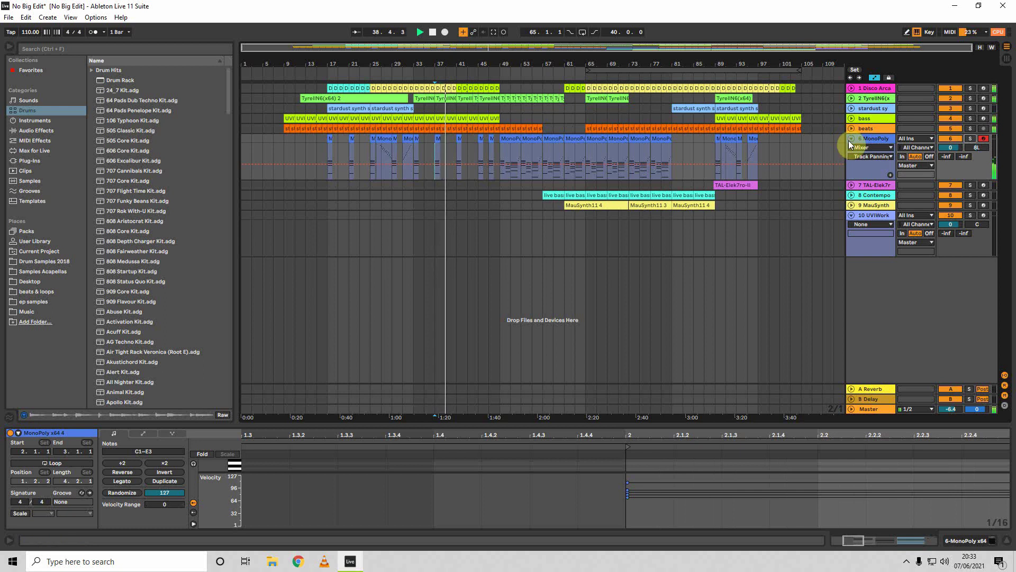
pyautogui.click(459, 181)
pyautogui.press('space')
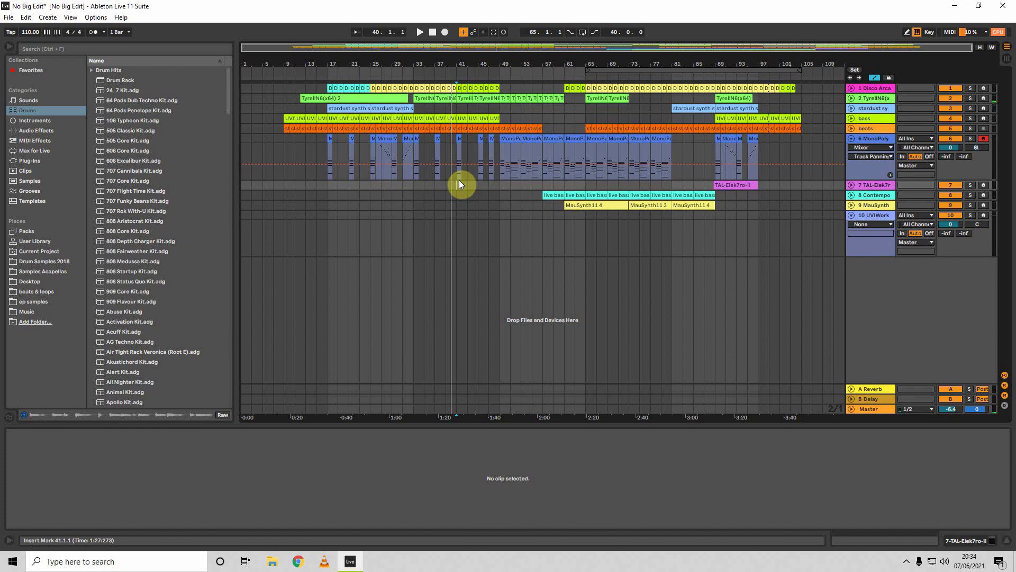
# - Play the arrangement from 27.1.1 and solo the MonoPoly track
pyautogui.click(329, 143)
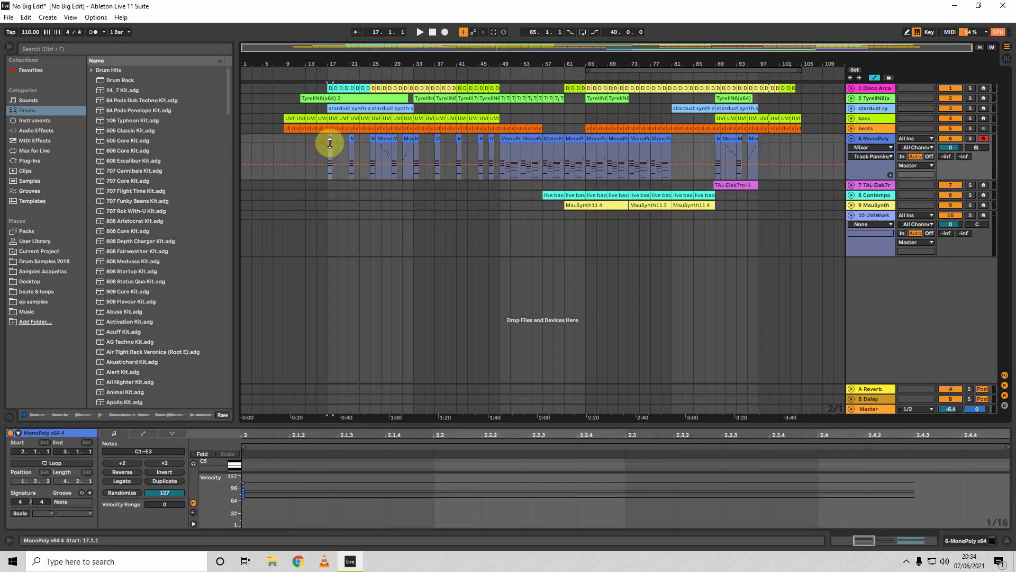
pyautogui.click(381, 149)
pyautogui.press('space')
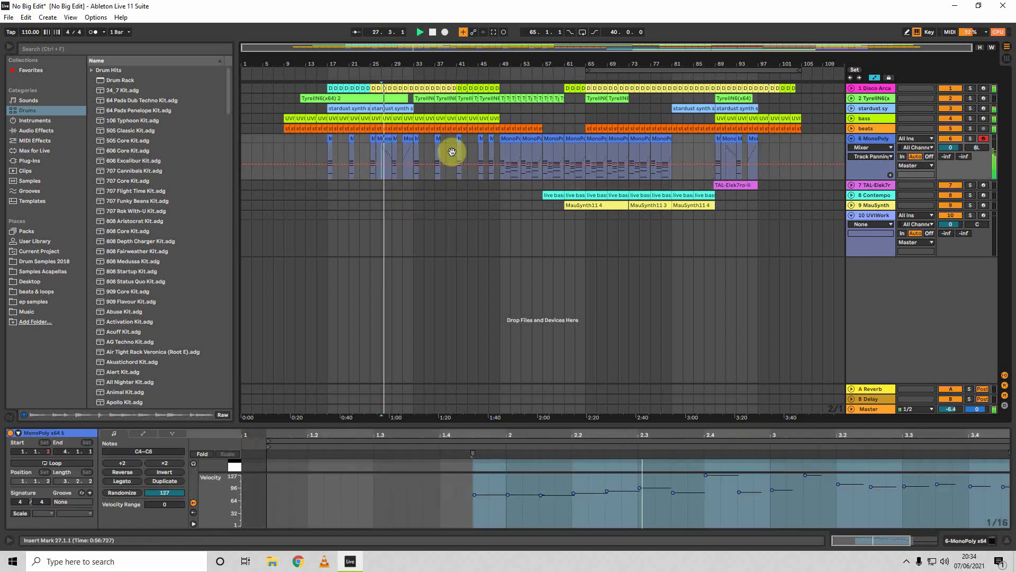
pyautogui.click(971, 139)
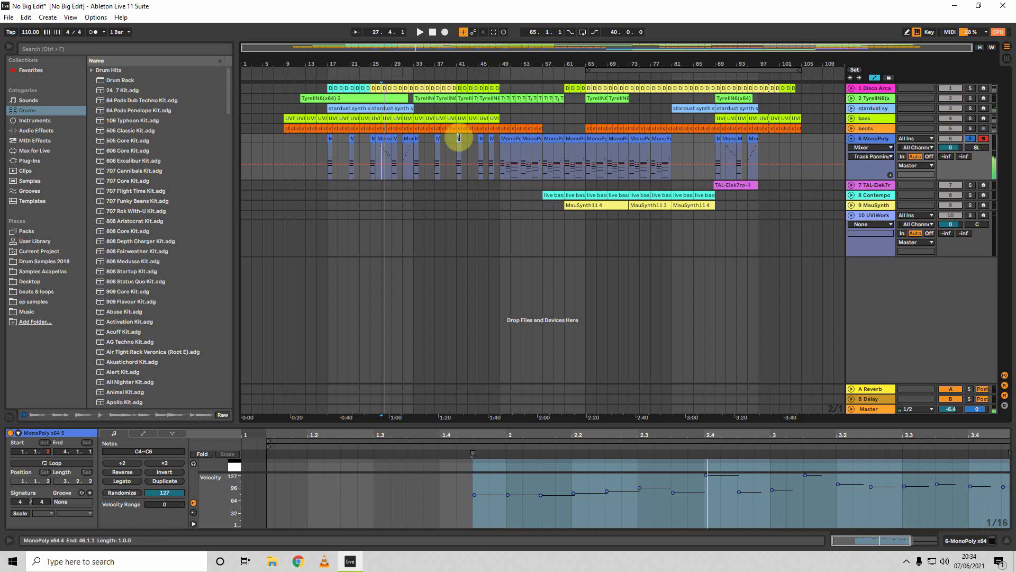
# - Play the soloed MonoPoly clip at bar 26 with its notes in an enlarged editor, and hide the clip view
pyautogui.click(389, 140)
pyautogui.press('space')
pyautogui.press('space')
pyautogui.moveTo(476, 424); pyautogui.dragTo(488, 175)
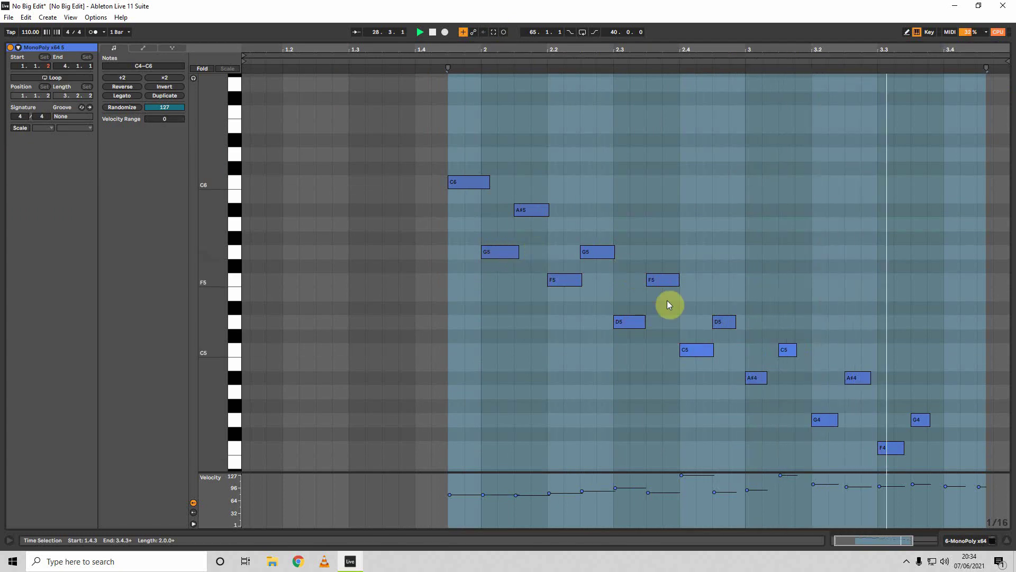
pyautogui.click(1007, 541)
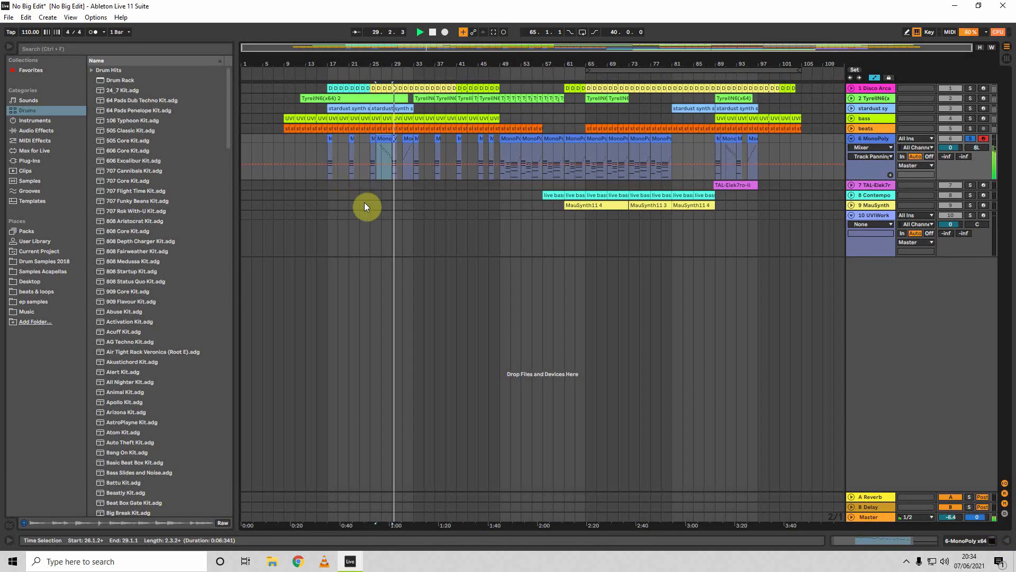
pyautogui.press('space')
# - Place the insert marker at 17.1.1, solo the stardust synth string track and show its devices
pyautogui.click(325, 191)
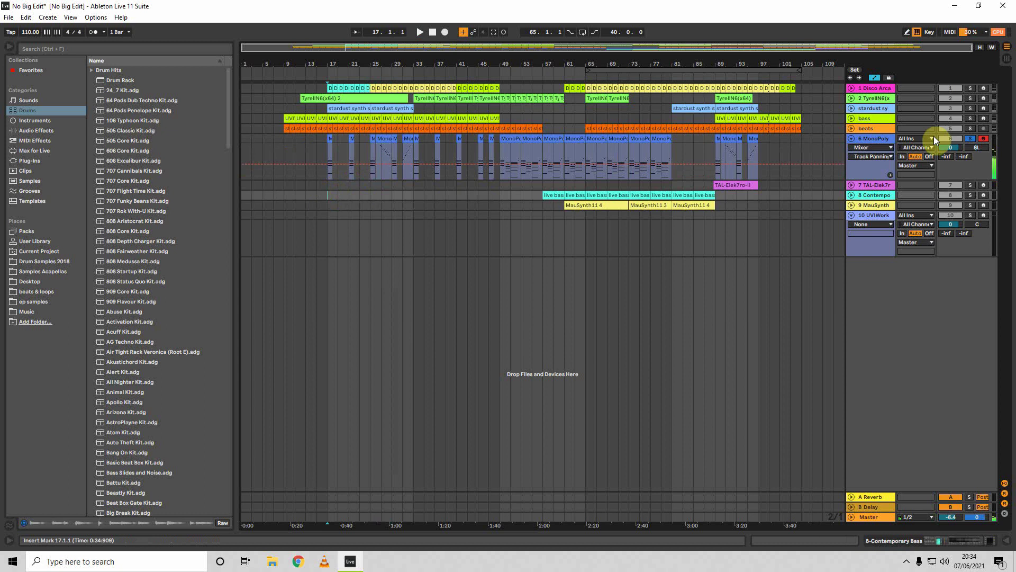
pyautogui.click(870, 107)
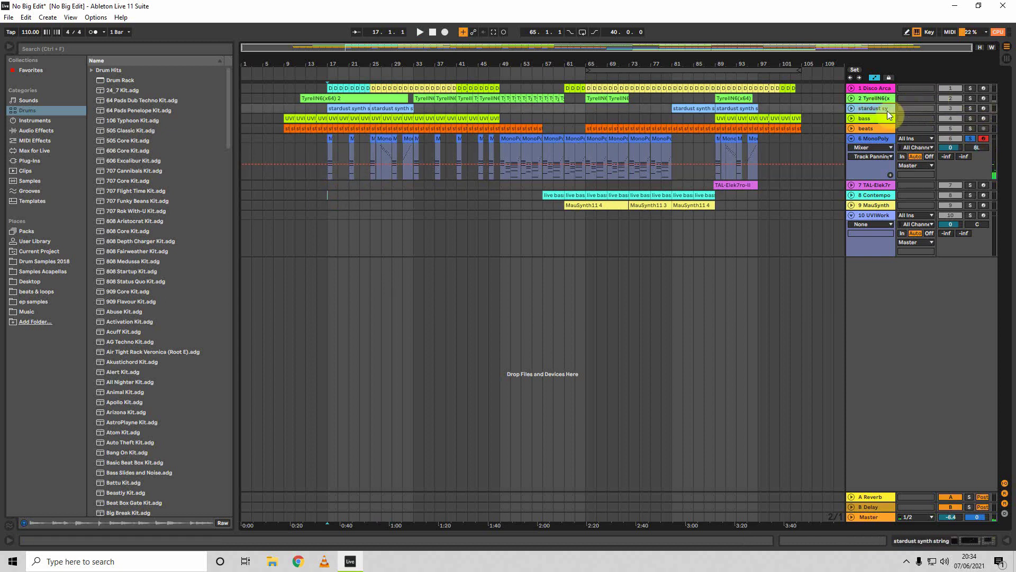
pyautogui.click(970, 109)
pyautogui.click(960, 540)
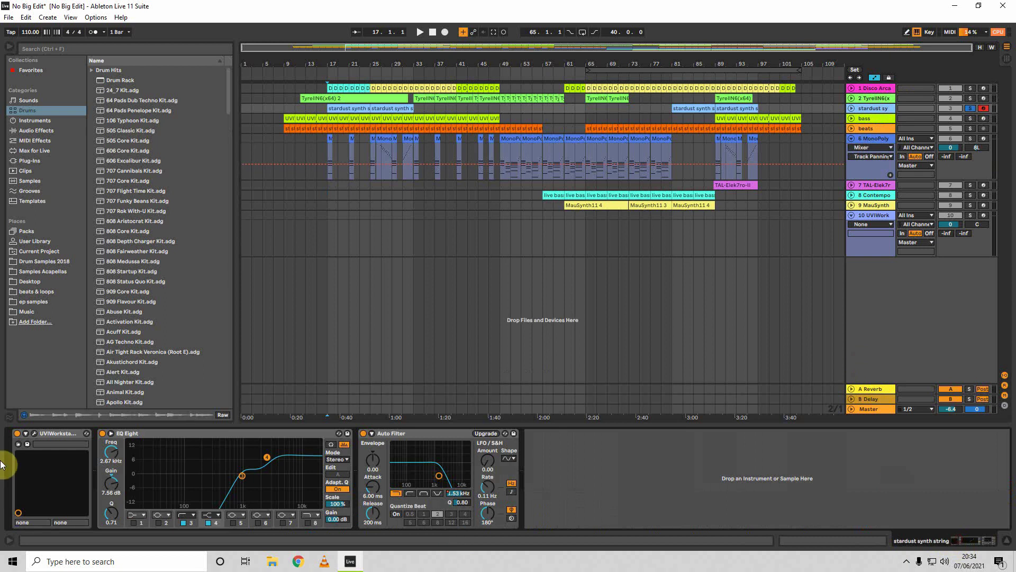
# - Open the UVIWorkstation window, examine Super-7's main page and the 02 Synthwave presets around Star Dust, and close it
pyautogui.click(36, 433)
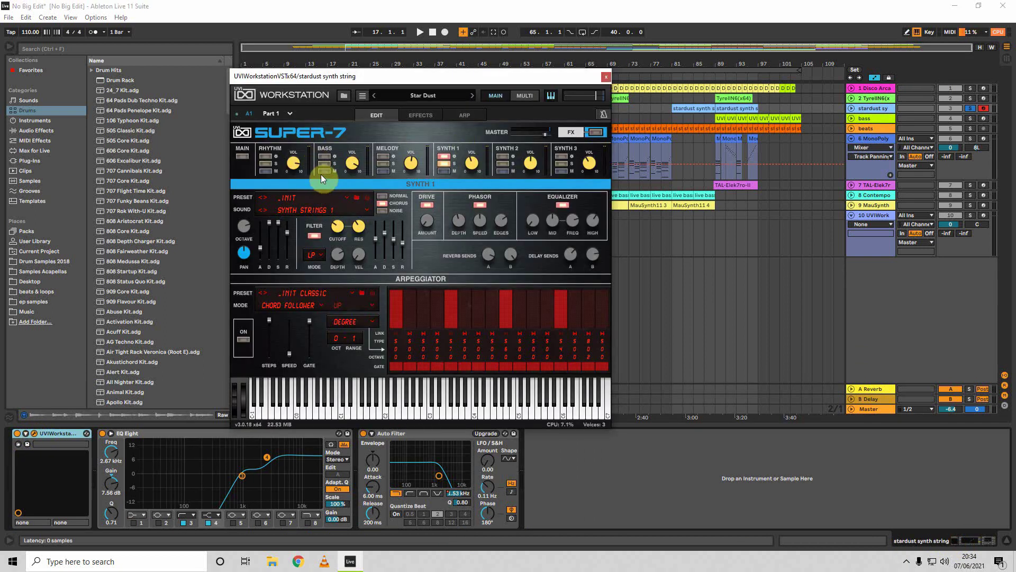
pyautogui.click(242, 157)
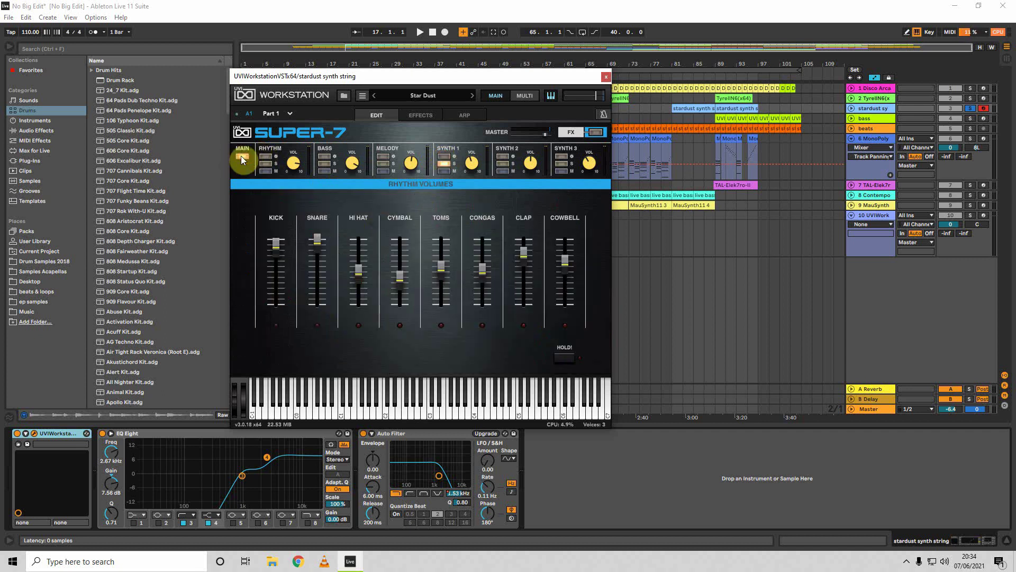
pyautogui.click(348, 96)
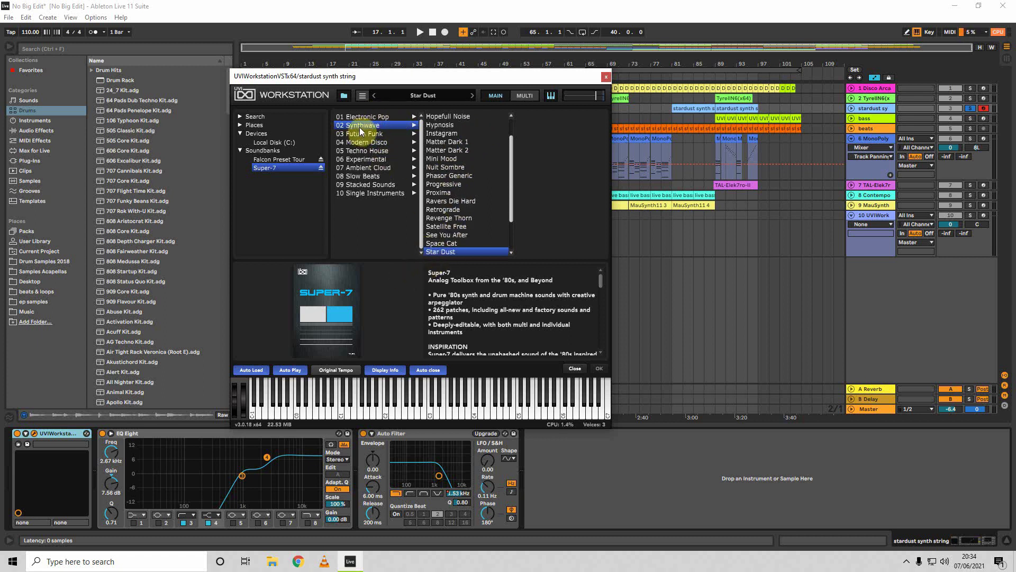
pyautogui.scroll(-2, 471, 230)
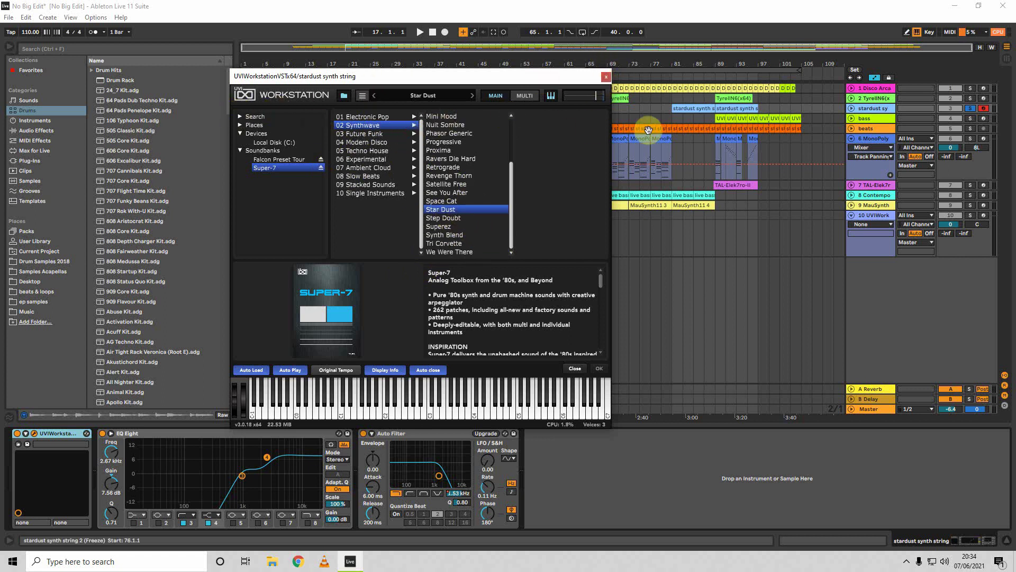
pyautogui.click(607, 77)
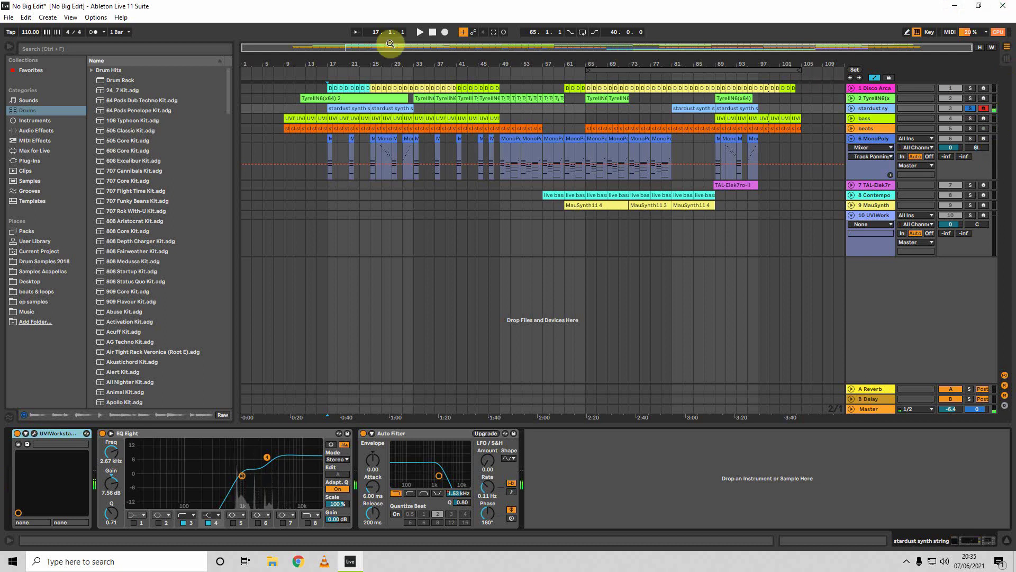
# - Play the stardust synth string part from bar 17 and add the Disco Arcade Kit, TyrellN6 and MonoPoly tracks to the solo
pyautogui.click(326, 108)
pyautogui.press('space')
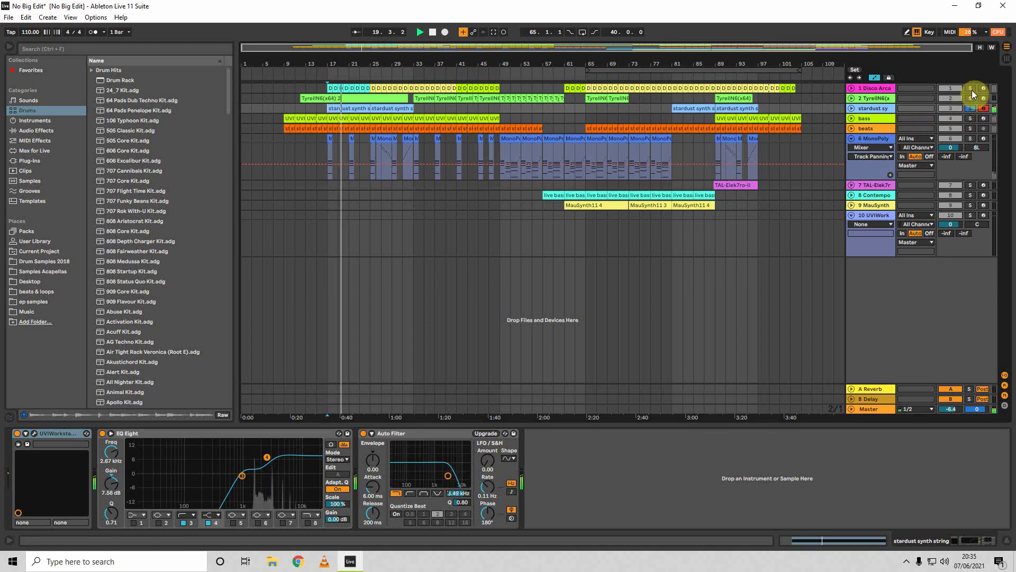
pyautogui.click(971, 99)
pyautogui.click(971, 88)
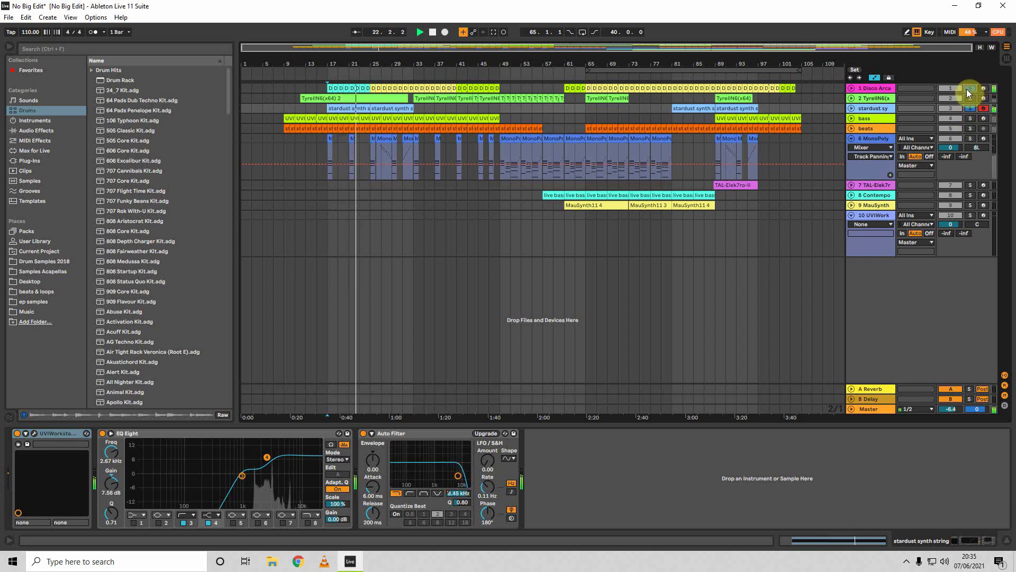
pyautogui.click(971, 99)
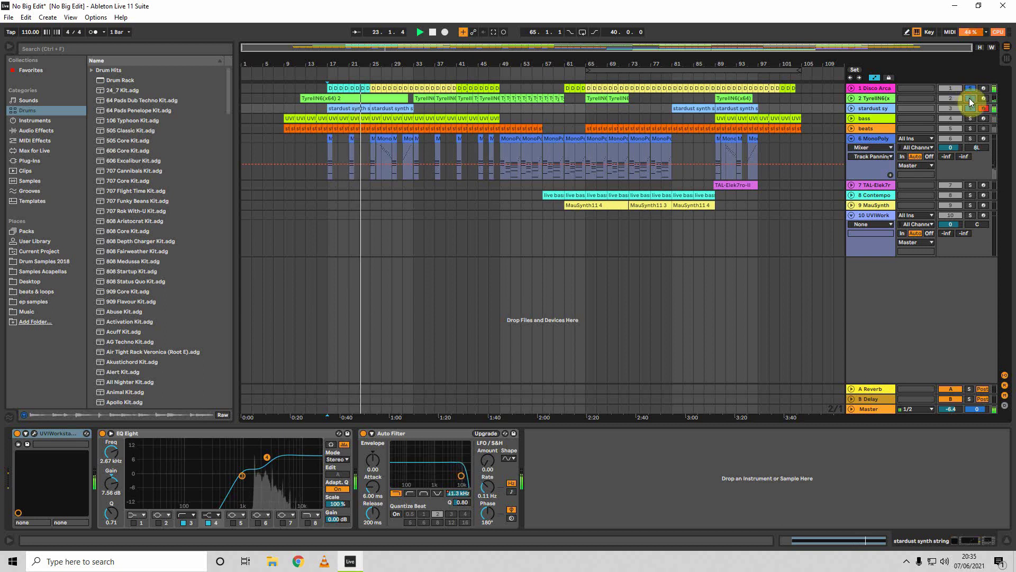
pyautogui.click(971, 108)
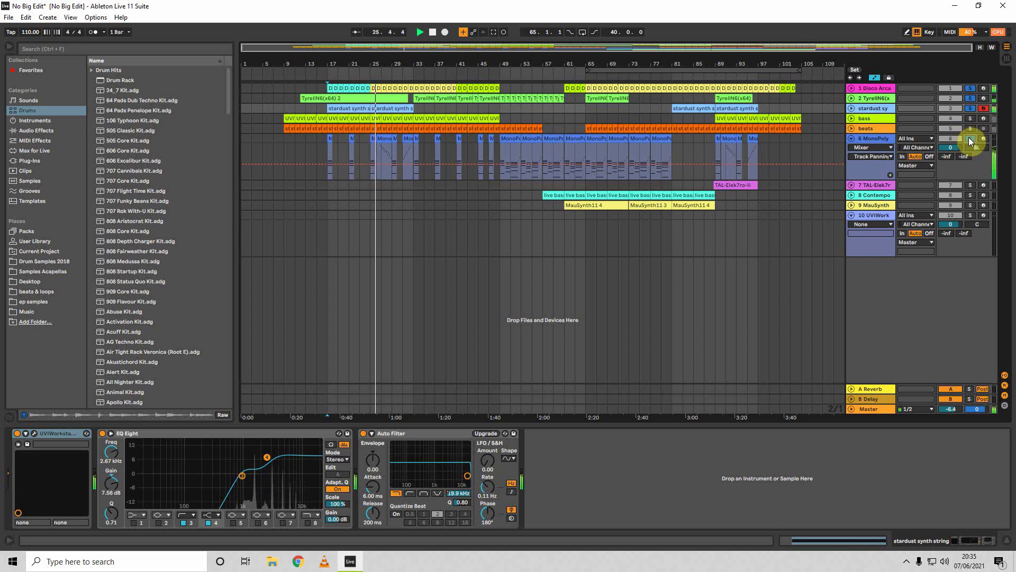
# - Unfold the stardust synth string track to view its clips and automation lane, fold it again and stop playback
pyautogui.click(850, 108)
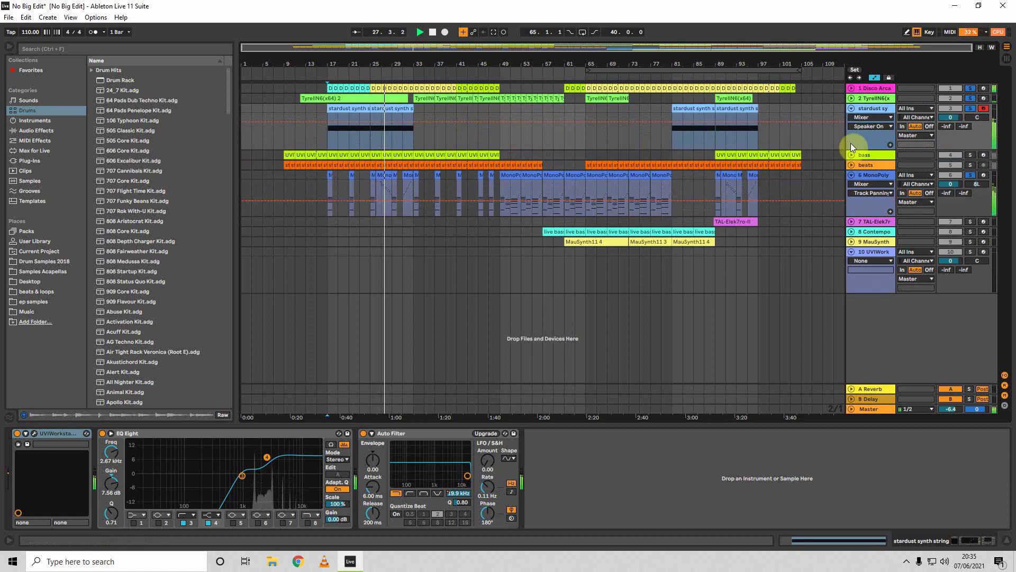
pyautogui.click(851, 108)
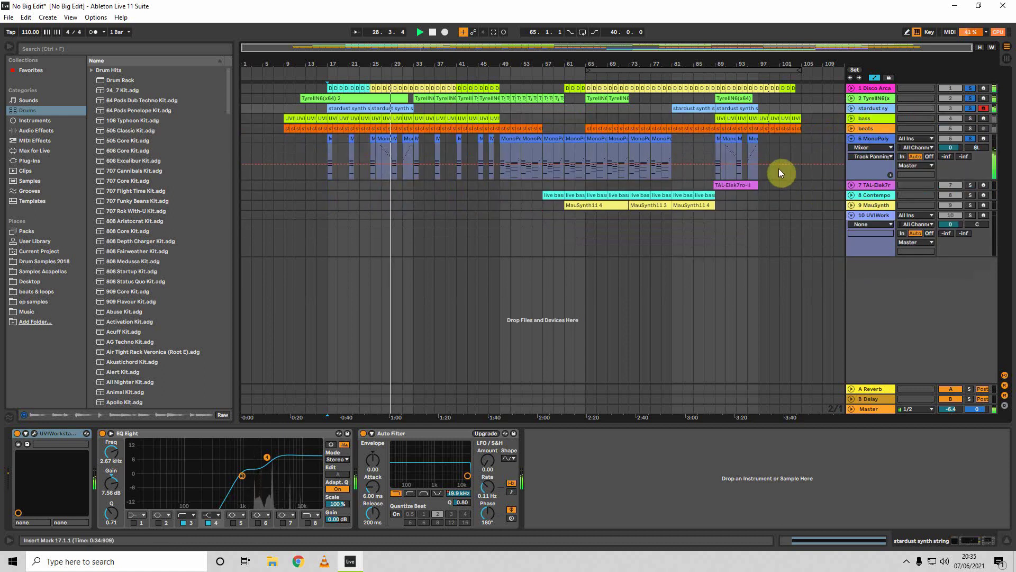
pyautogui.press('space')
# - Clear the solos on all tracks and select the bass track to show its devices
pyautogui.click(971, 108)
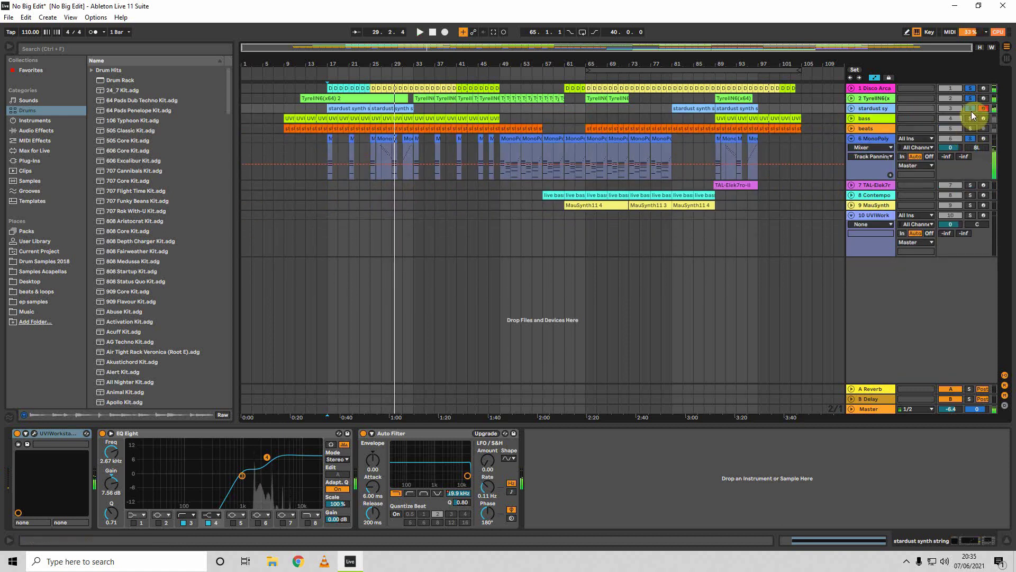
pyautogui.click(868, 118)
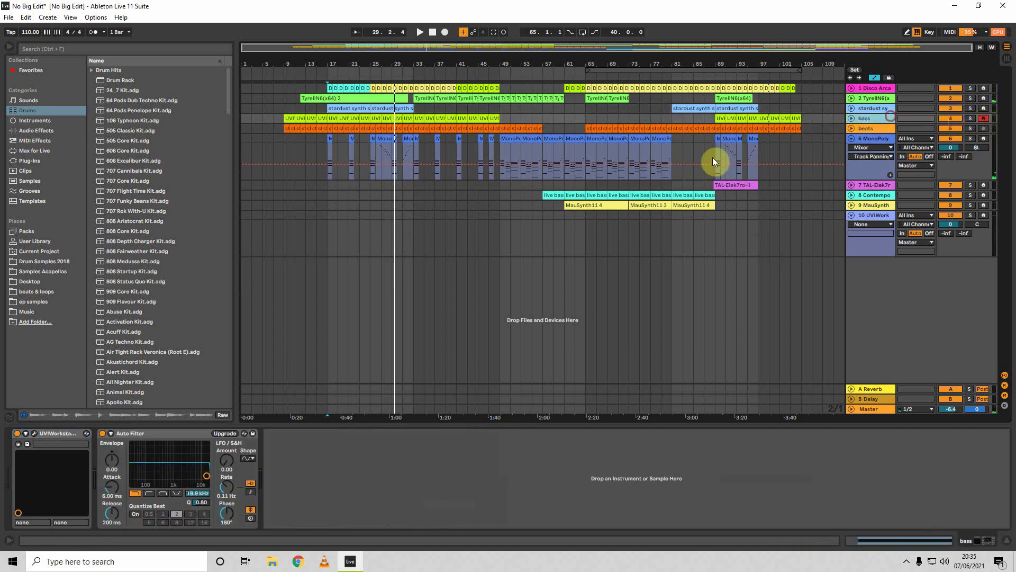
# - Open the bass track's UVIWorkstation window, check the 02 Synthwave preset list, examine Super-7's Bass section and close the window
pyautogui.click(34, 433)
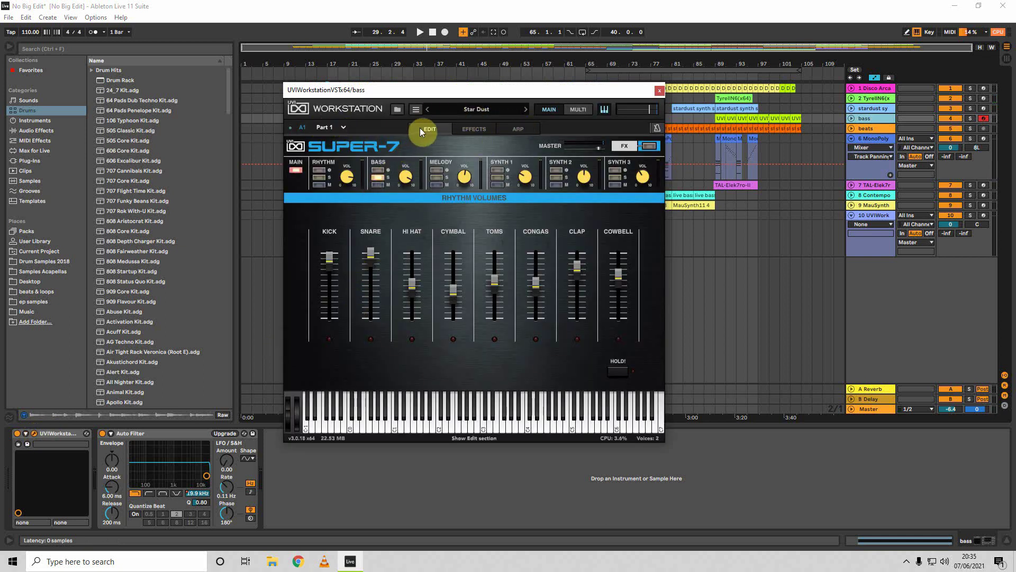
pyautogui.click(397, 111)
pyautogui.click(397, 111)
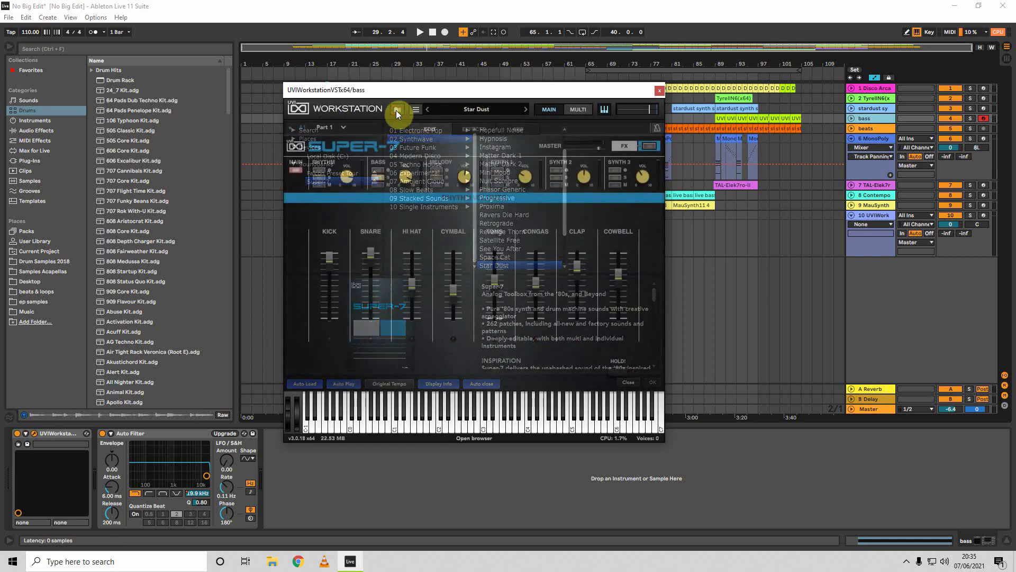
pyautogui.click(397, 111)
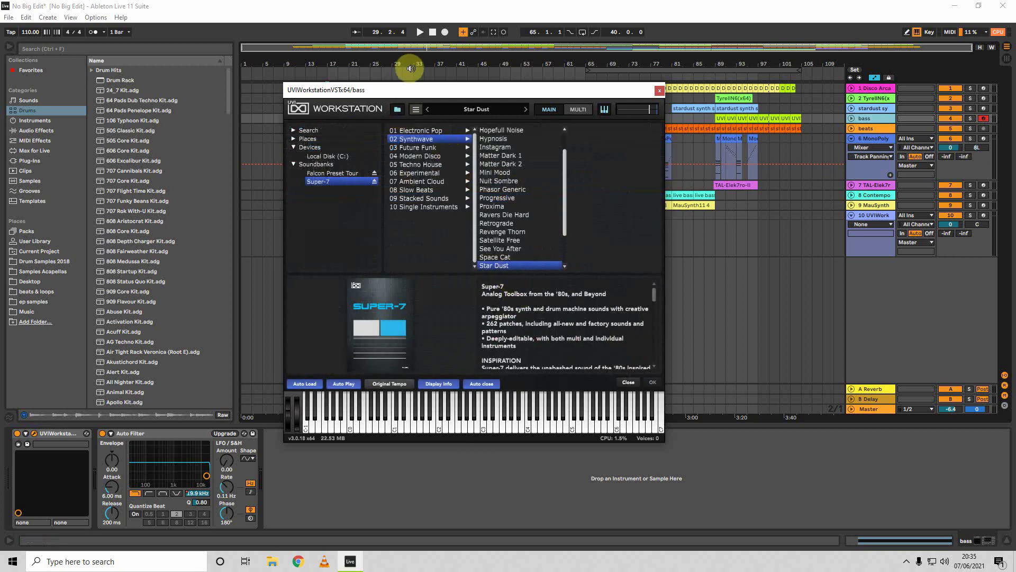
pyautogui.click(396, 108)
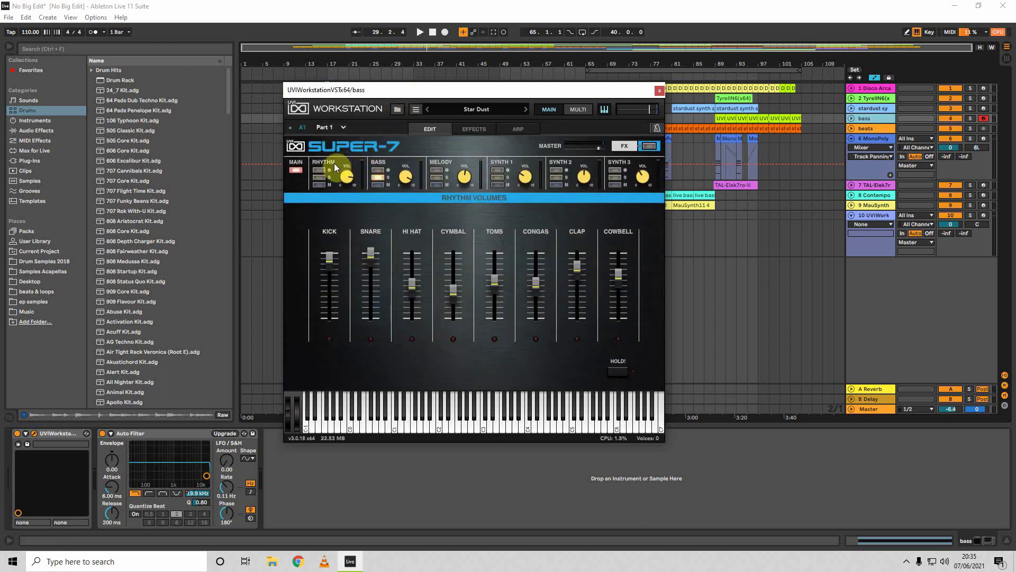
pyautogui.click(378, 172)
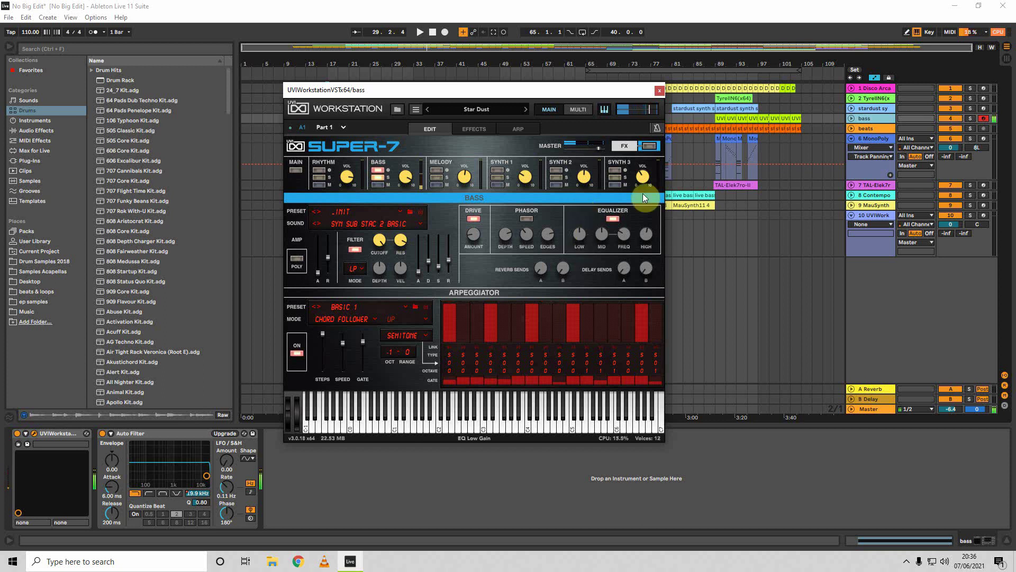
pyautogui.click(659, 90)
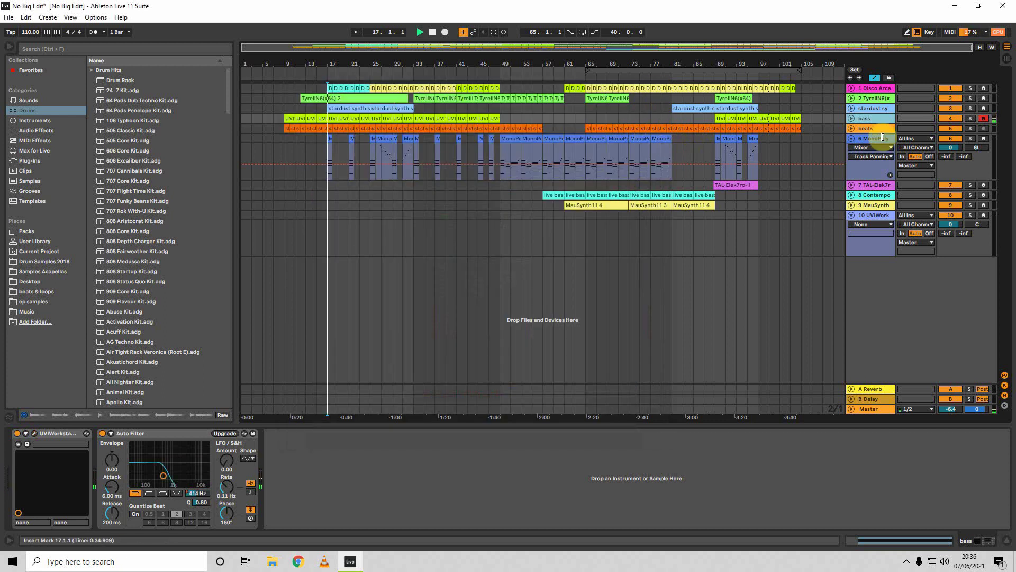
# - Solo the bass track, unfold its Auto Filter Frequency automation, audition it with the Disco Arcade Kit, TyrellN6 and stardust tracks, and clear the solos
pyautogui.click(971, 118)
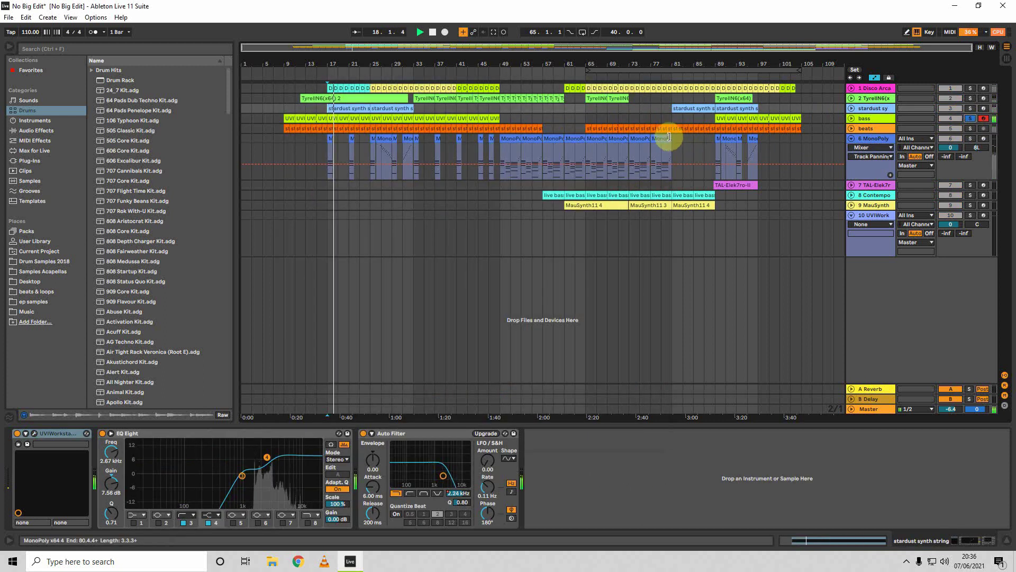
pyautogui.click(852, 119)
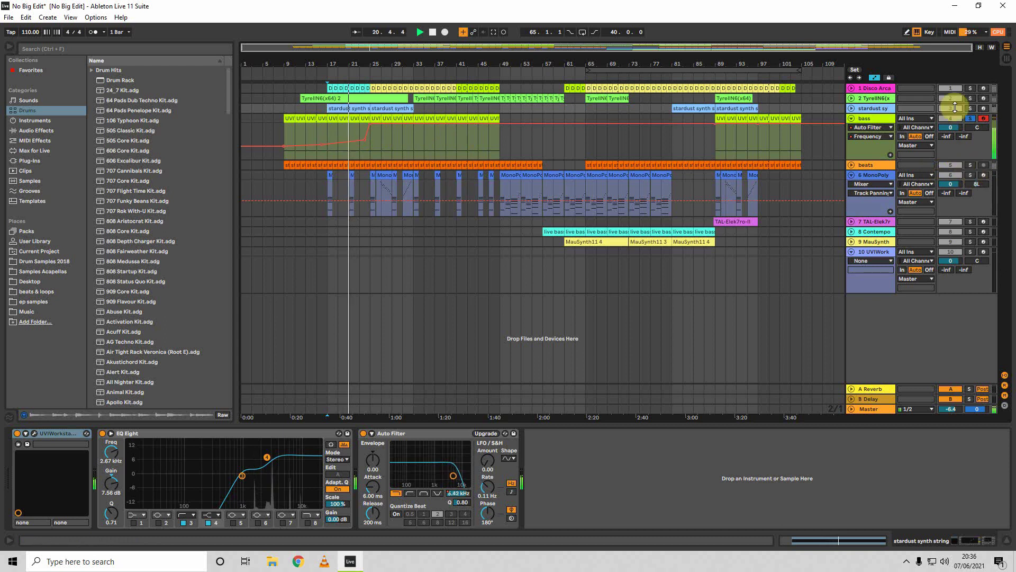
pyautogui.keyDown('ctrl'); pyautogui.click(970, 89); pyautogui.keyUp('ctrl')
pyautogui.keyDown('ctrl'); pyautogui.click(971, 98); pyautogui.keyUp('ctrl')
pyautogui.keyDown('ctrl'); pyautogui.click(971, 108); pyautogui.keyUp('ctrl')
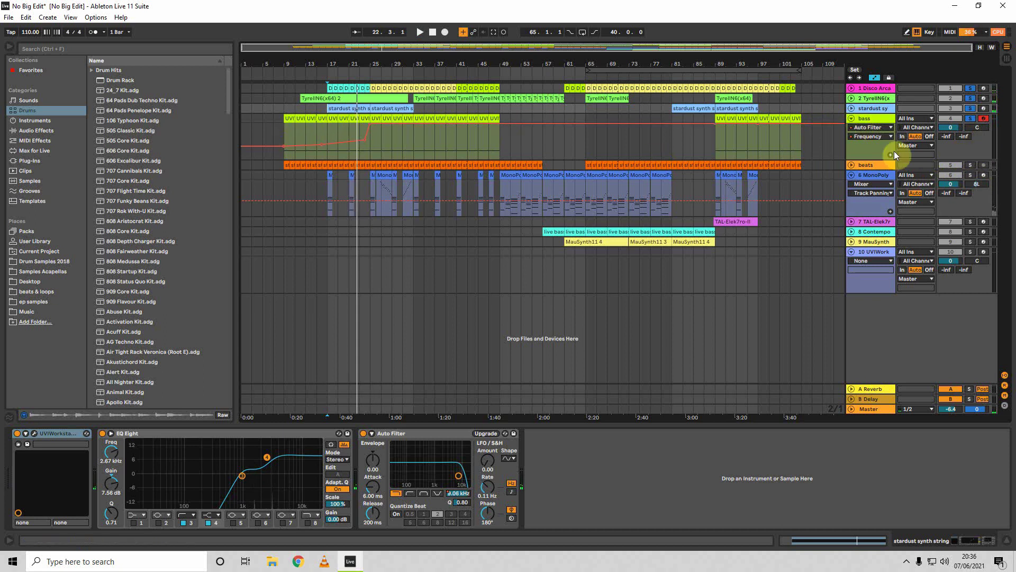
pyautogui.click(971, 119)
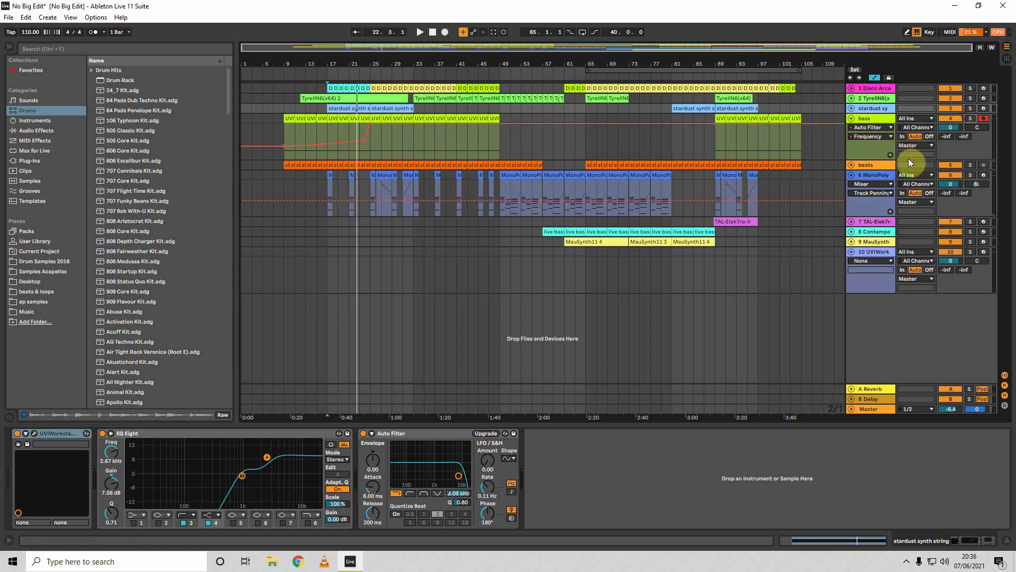
# - Select the beats track to view its Auto Filter, play it soloed from bar 18 and stop playback
pyautogui.click(858, 165)
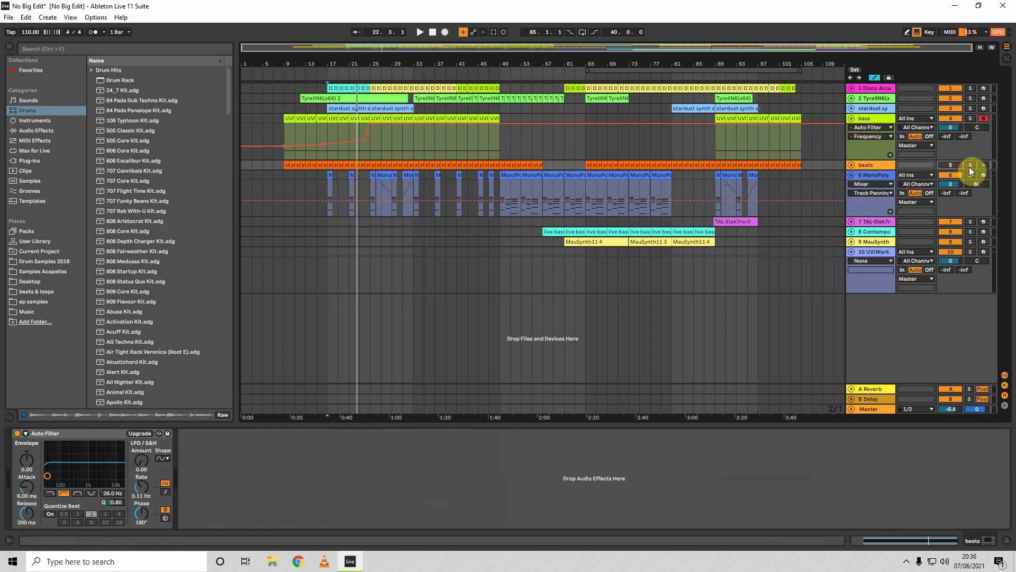
pyautogui.click(332, 171)
pyautogui.press('space')
pyautogui.moveTo(328, 64); pyautogui.dragTo(333, 95)
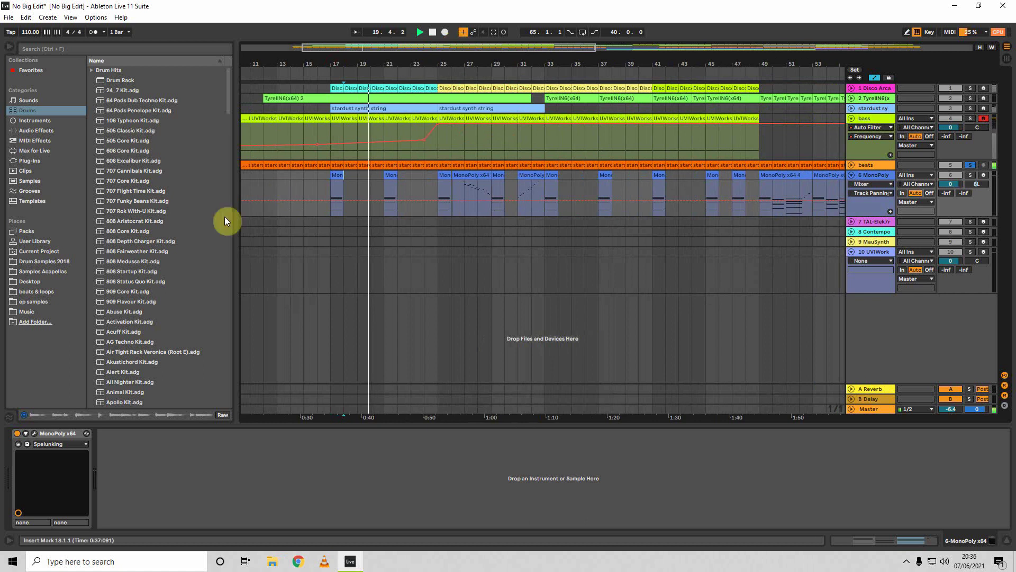
pyautogui.click(374, 159)
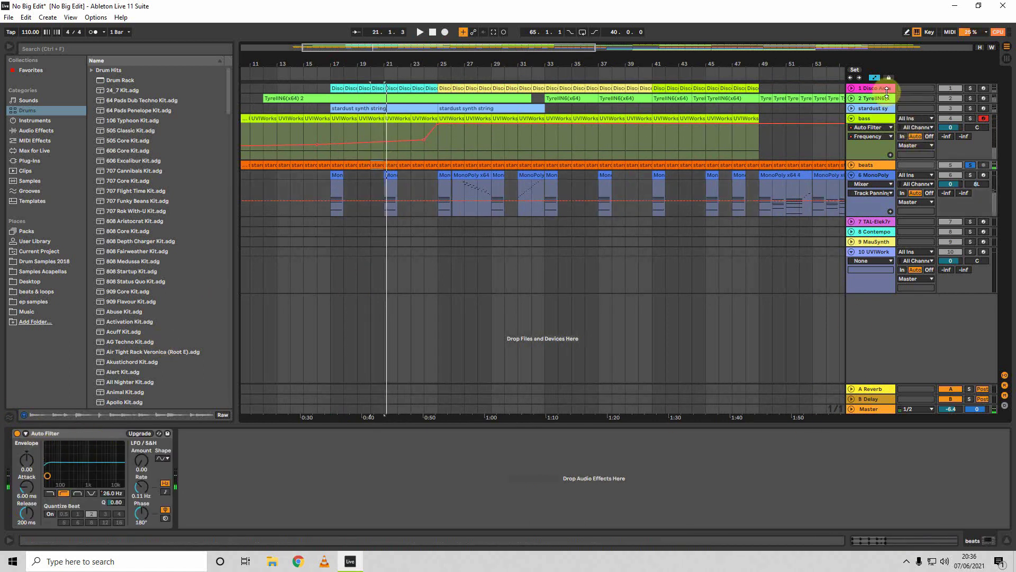
# - Reopen Super-7 on the bass track, solo the track, audition the Rhythm and Bass sections with their solo switches, and close the window
pyautogui.click(886, 90)
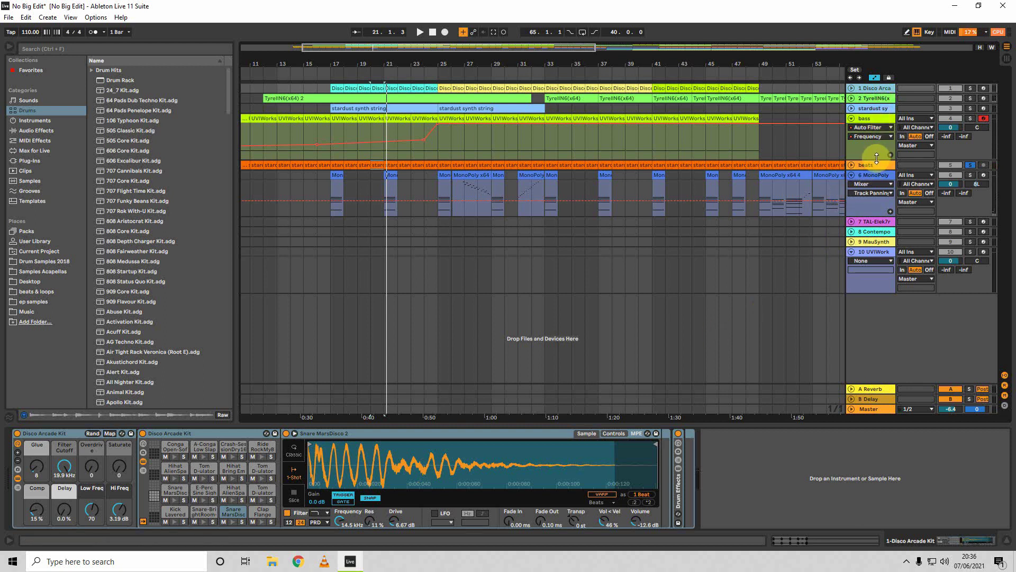
pyautogui.click(865, 116)
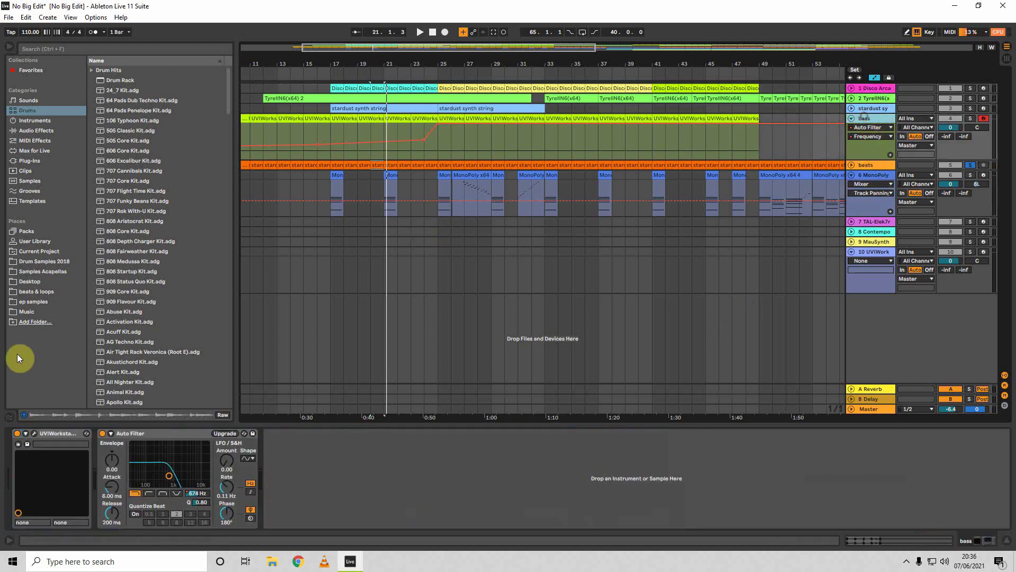
pyautogui.click(34, 433)
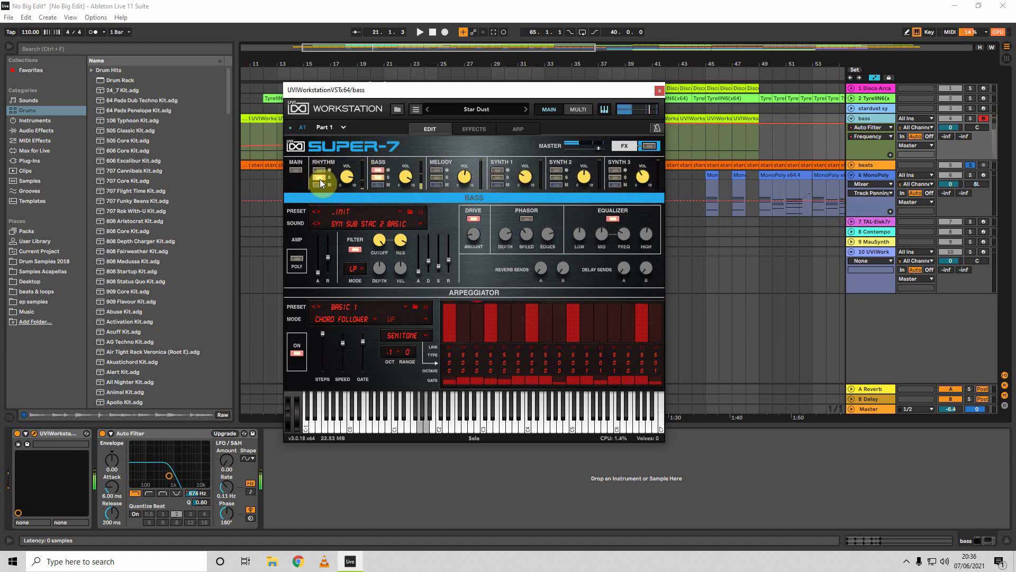
pyautogui.click(971, 119)
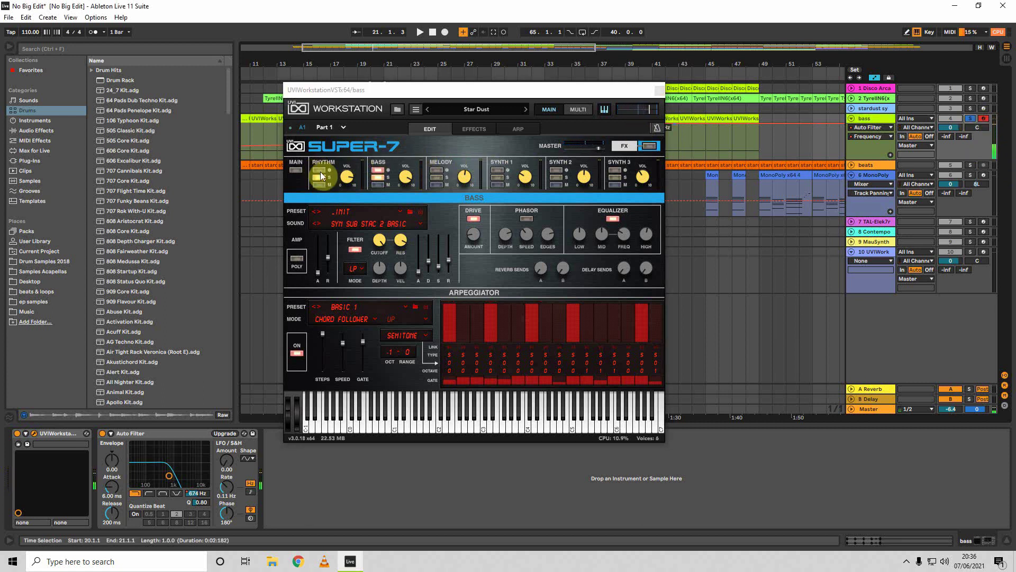
pyautogui.click(377, 180)
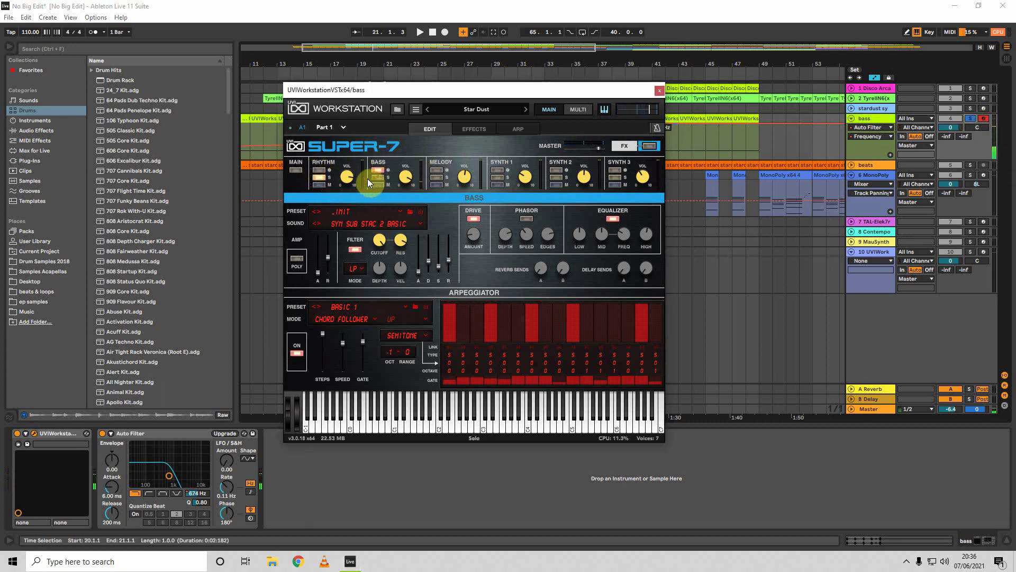
pyautogui.click(323, 179)
pyautogui.click(659, 90)
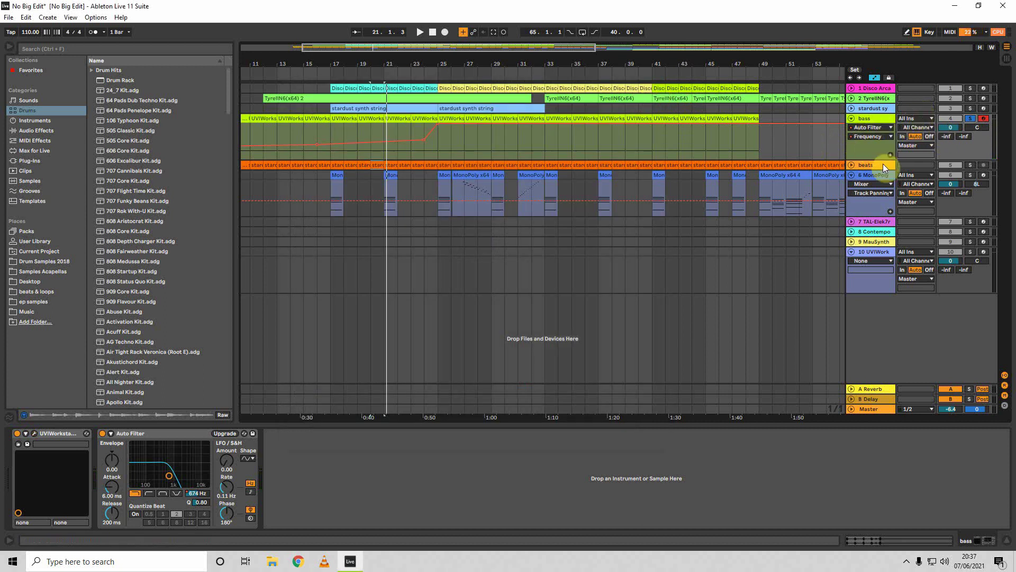
# - Unfold the beats track, play from bar 26 with the bass and beats tracks soloed, and stop playback
pyautogui.click(853, 165)
pyautogui.click(453, 162)
pyautogui.moveTo(470, 62)
pyautogui.mouseDown()
pyautogui.moveTo(470, 100)
pyautogui.moveTo(466, 70)
pyautogui.mouseUp()
pyautogui.press('space')
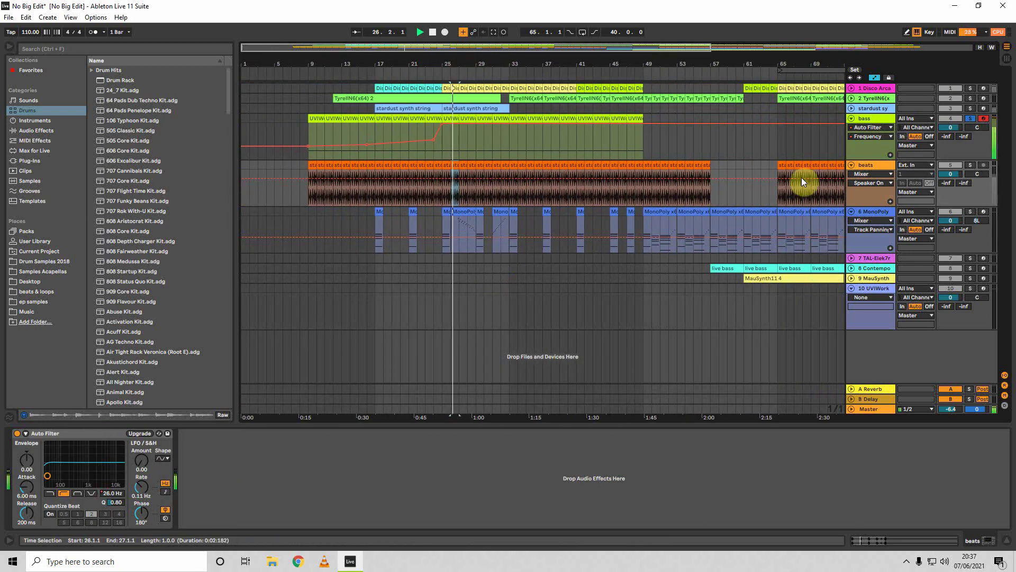
pyautogui.click(972, 165)
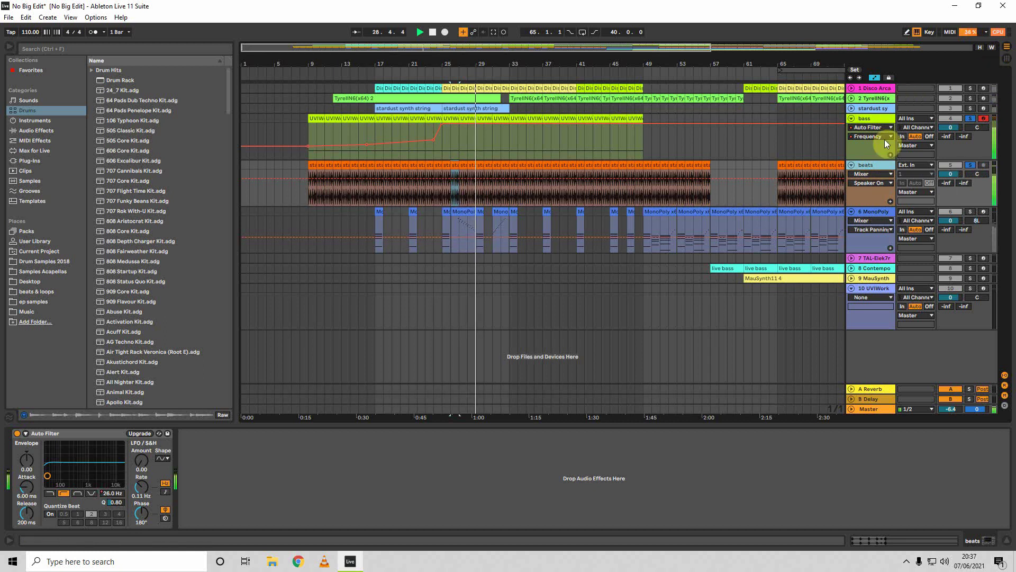
pyautogui.press('space')
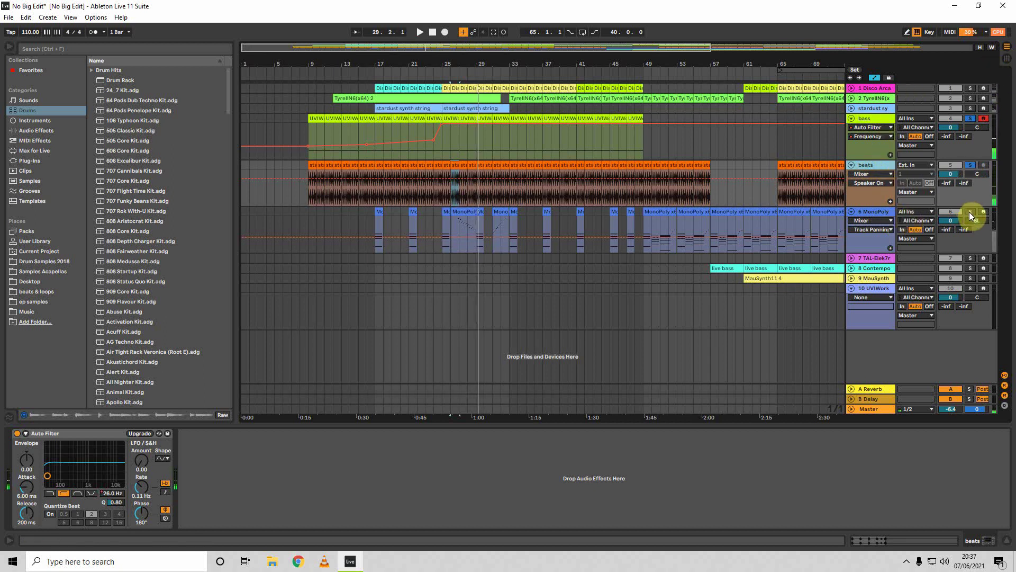
# - Clear the solos and play the full mix from bar 30 and again from bar 54 into the live bass clips
pyautogui.click(970, 212)
pyautogui.click(486, 258)
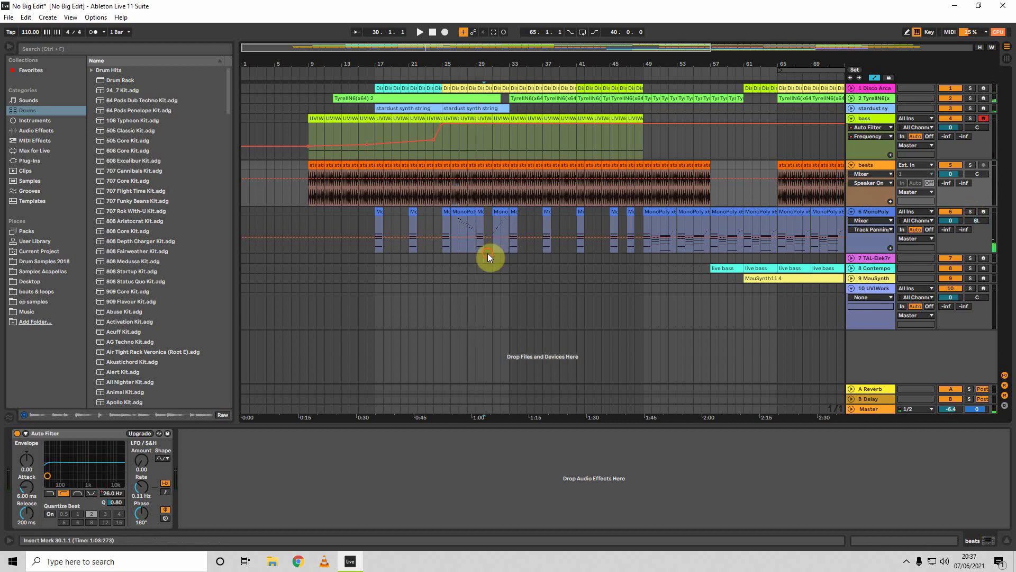
pyautogui.press('space')
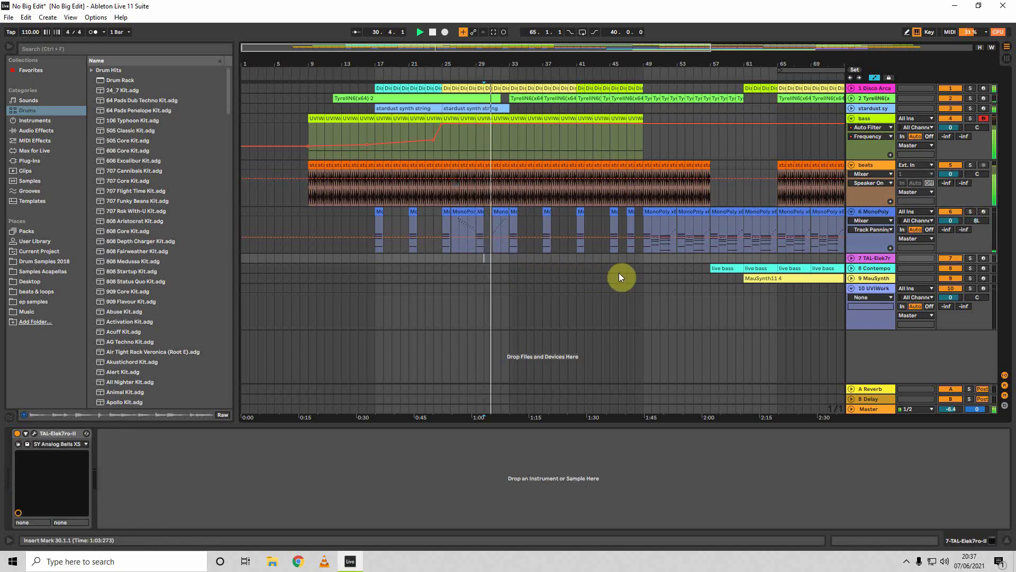
pyautogui.press('space')
pyautogui.click(684, 268)
pyautogui.press('space')
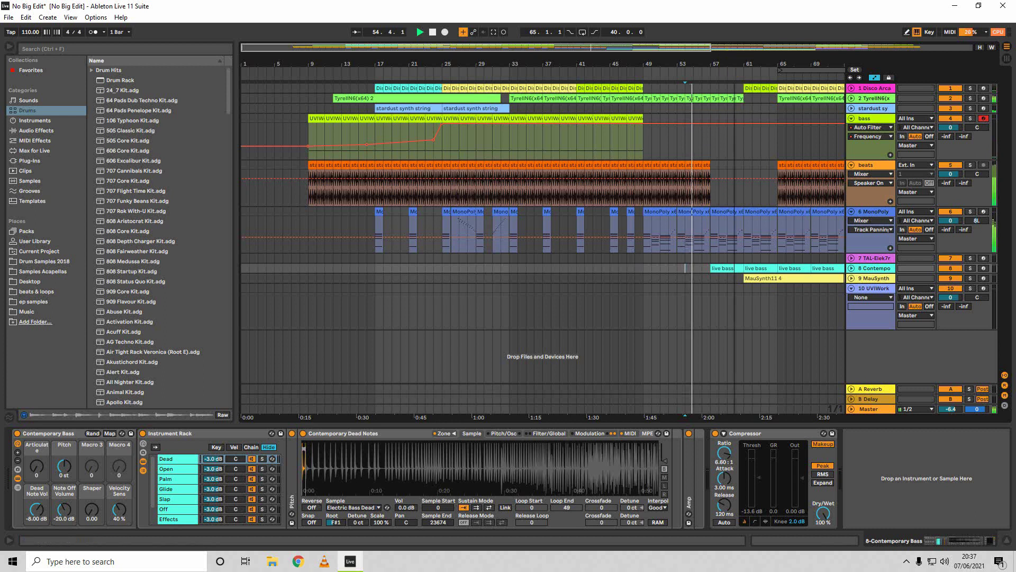
pyautogui.moveTo(730, 71); pyautogui.dragTo(588, 71)
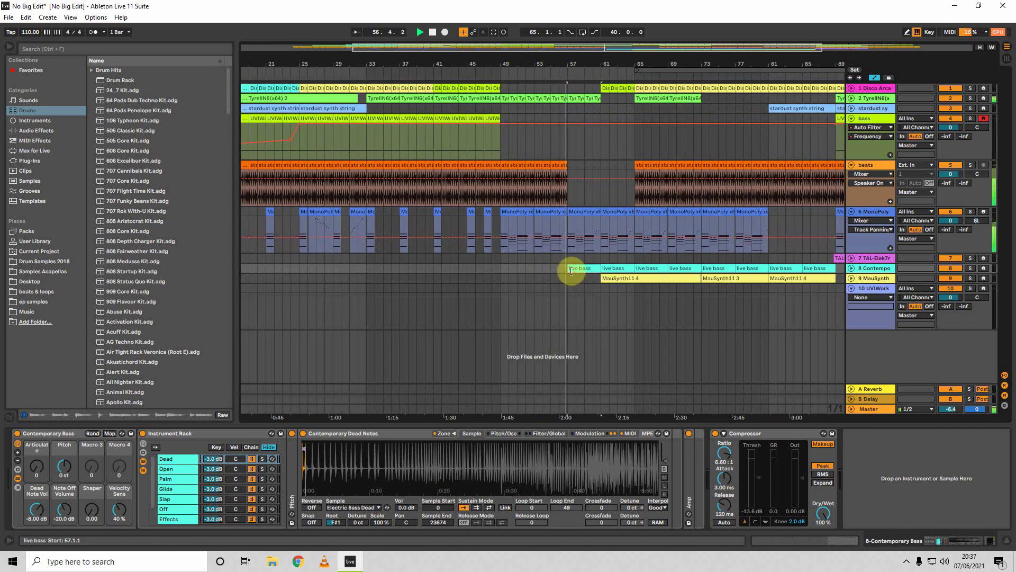
# - Solo the Contemporary Bass track, examine the notes of its live bass clip at bar 57, and add the MonoPoly track to the solo
pyautogui.click(972, 268)
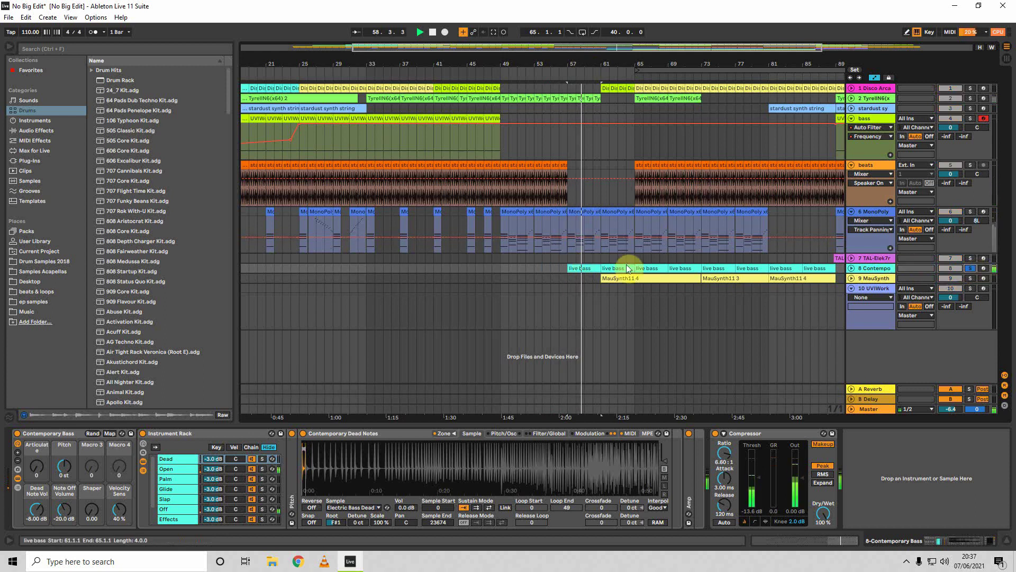
pyautogui.doubleClick(591, 270)
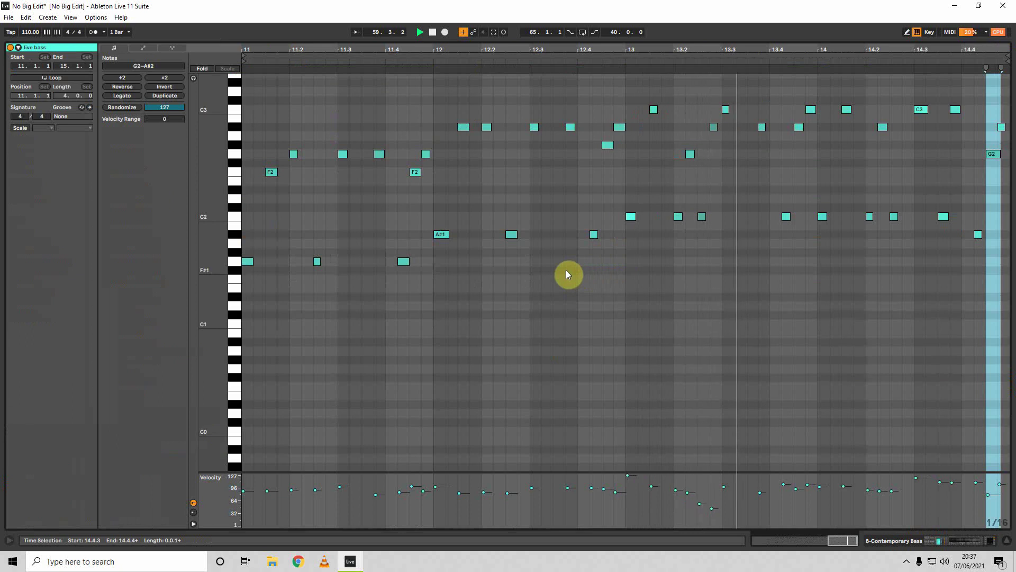
pyautogui.scroll(1, 566, 272)
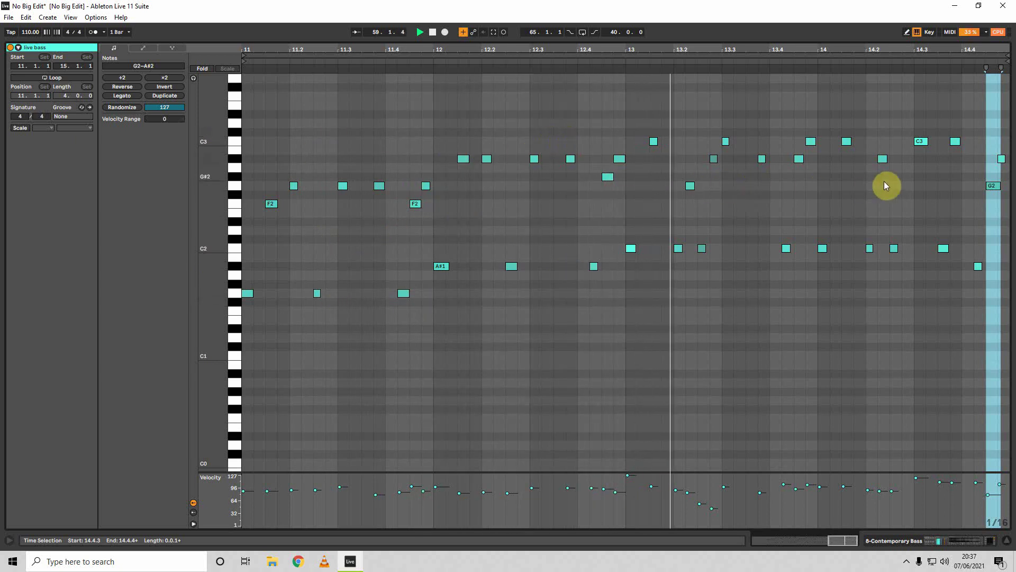
pyautogui.moveTo(223, 269); pyautogui.dragTo(249, 316)
pyautogui.click(1007, 541)
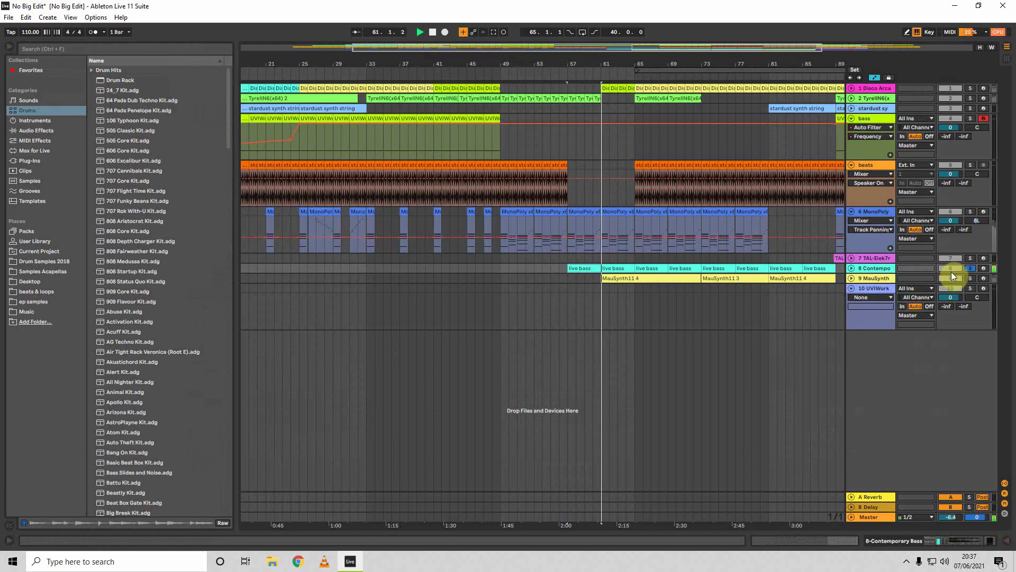
pyautogui.click(971, 212)
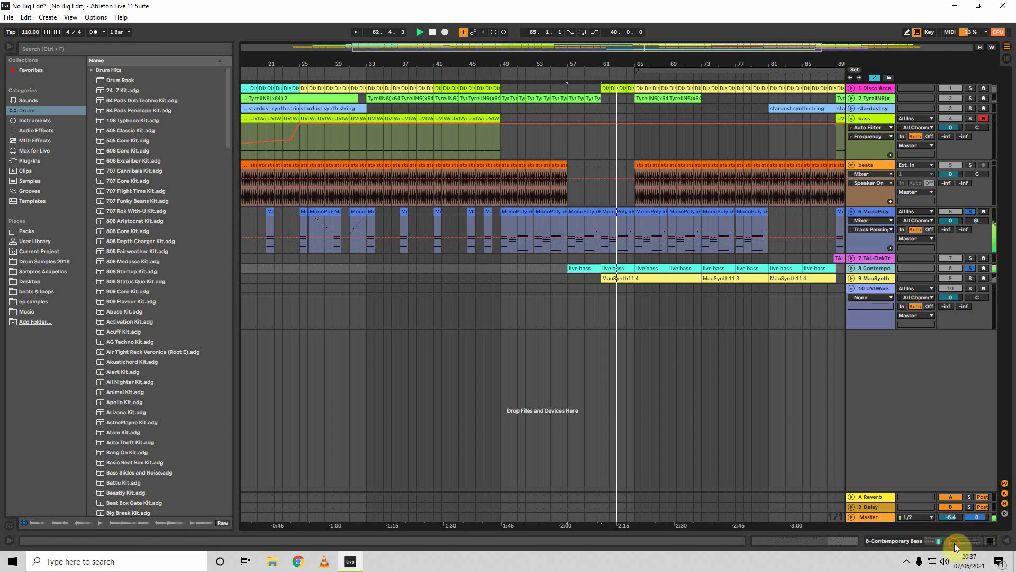
# - Show the Contemporary Bass devices again and browse the Guitar and Bass pack down to its Bass clips folder
pyautogui.click(1007, 540)
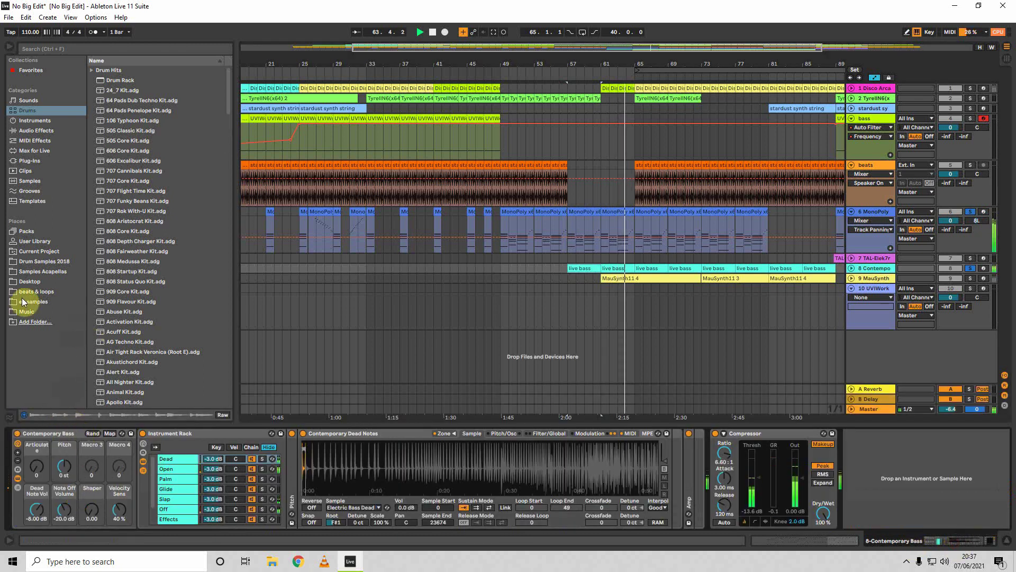
pyautogui.click(25, 233)
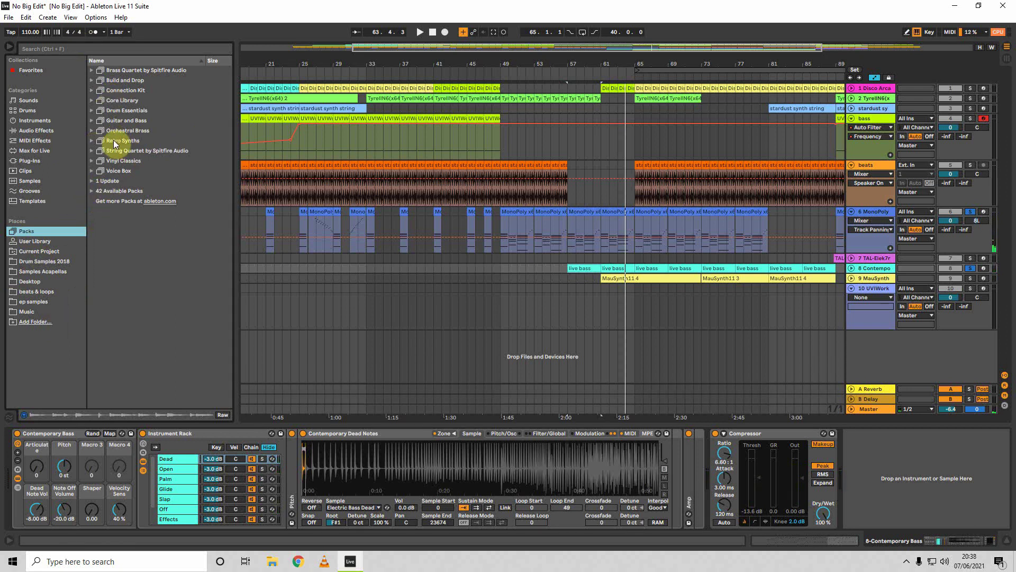
pyautogui.click(91, 121)
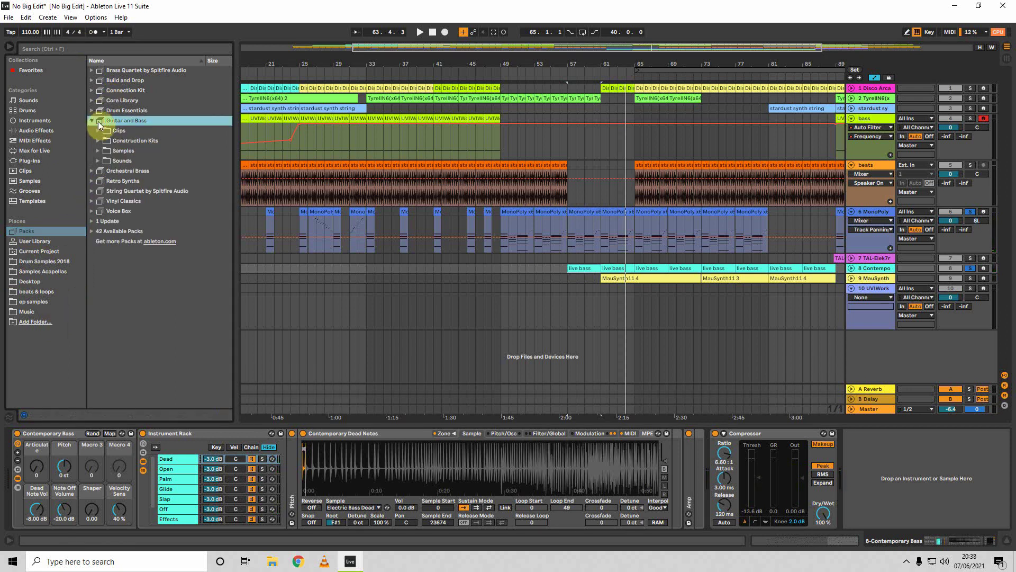
pyautogui.click(98, 131)
pyautogui.click(104, 141)
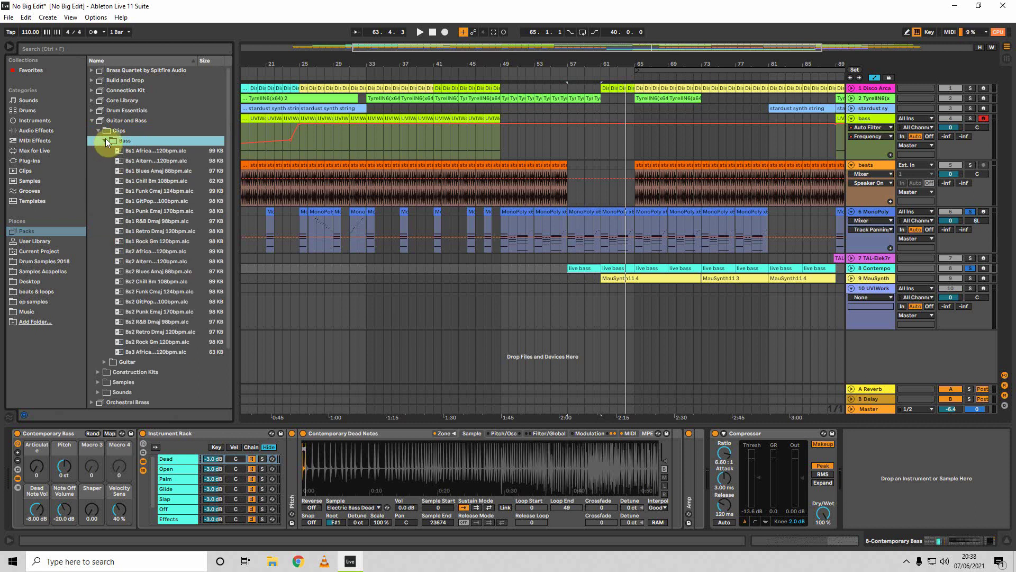
# - Collapse the Guitar and Bass pack and audition the soloed MonoPoly and Contemporary Bass tracks from bar 61, clearing the solos at the end
pyautogui.click(106, 139)
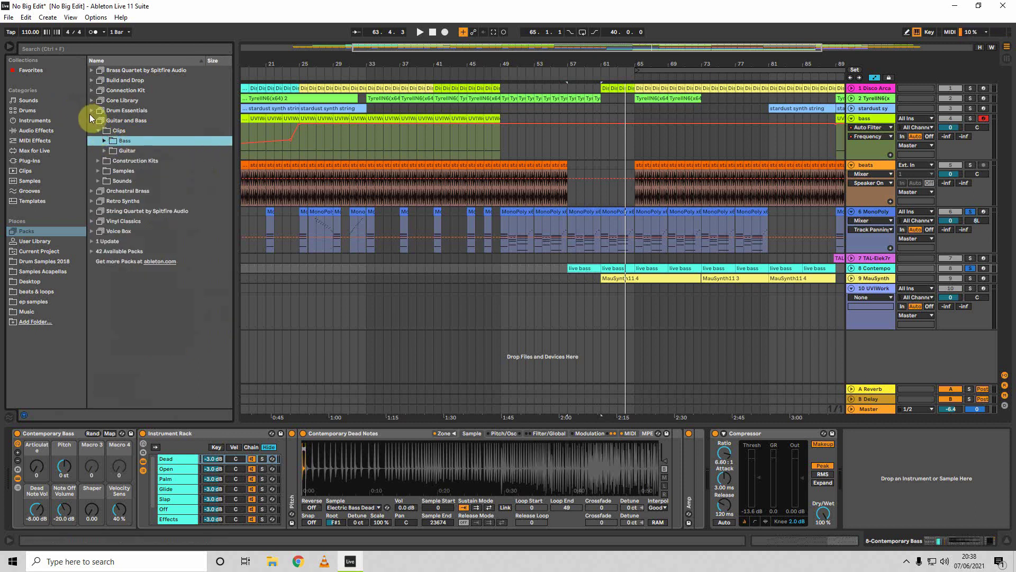
pyautogui.click(91, 120)
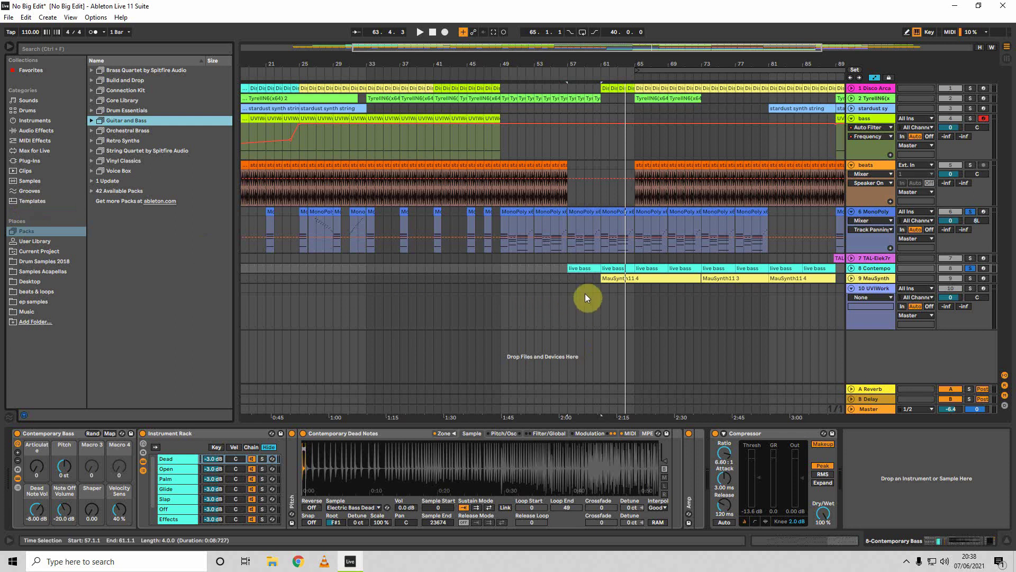
pyautogui.click(607, 270)
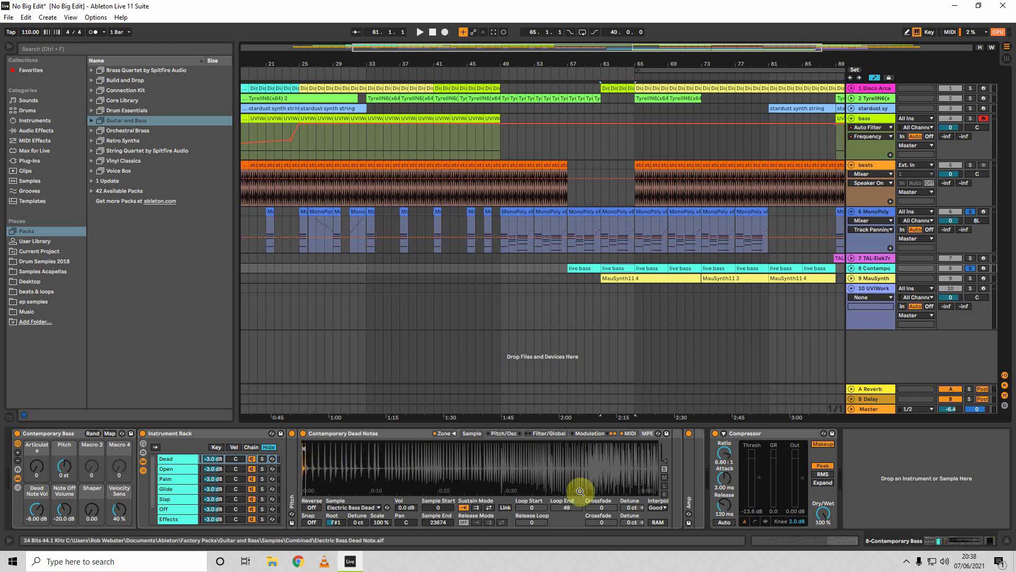
pyautogui.press('space')
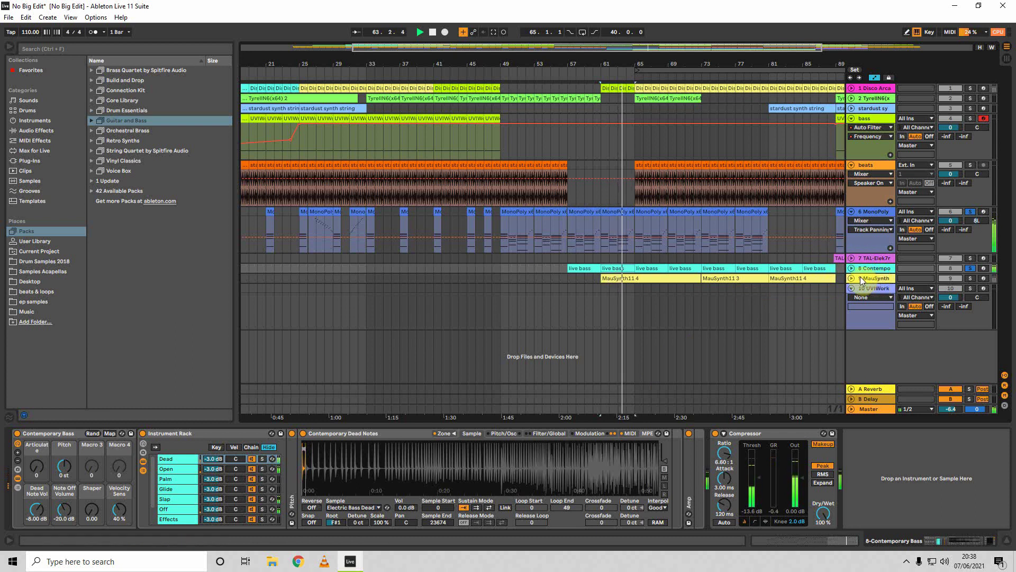
pyautogui.click(969, 212)
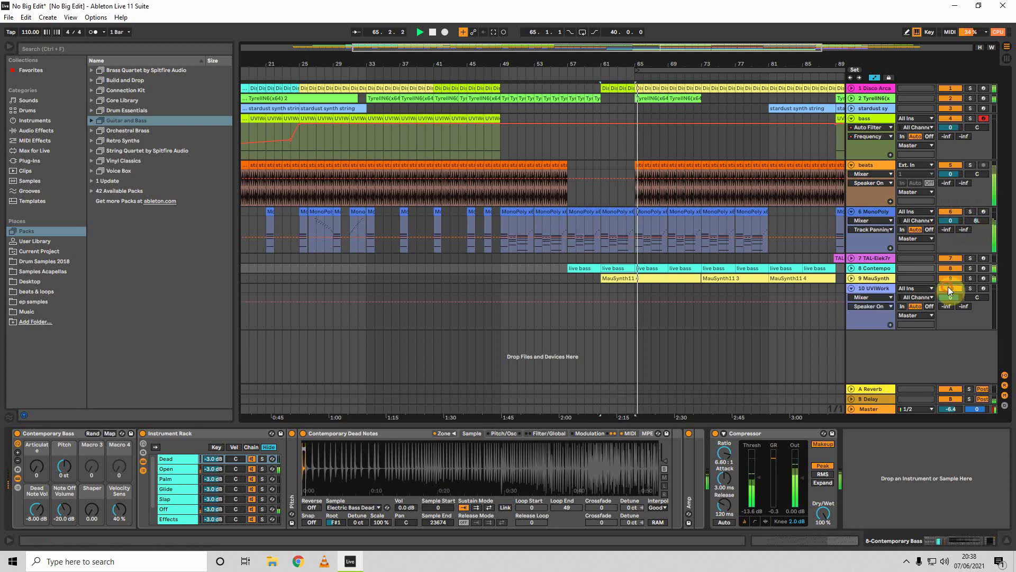
# - Deactivate the MauSynth and UVIWorkstation tracks and fold the UVIWorkstation, beats, bass and MonoPoly tracks in the full-length arrangement
pyautogui.click(865, 289)
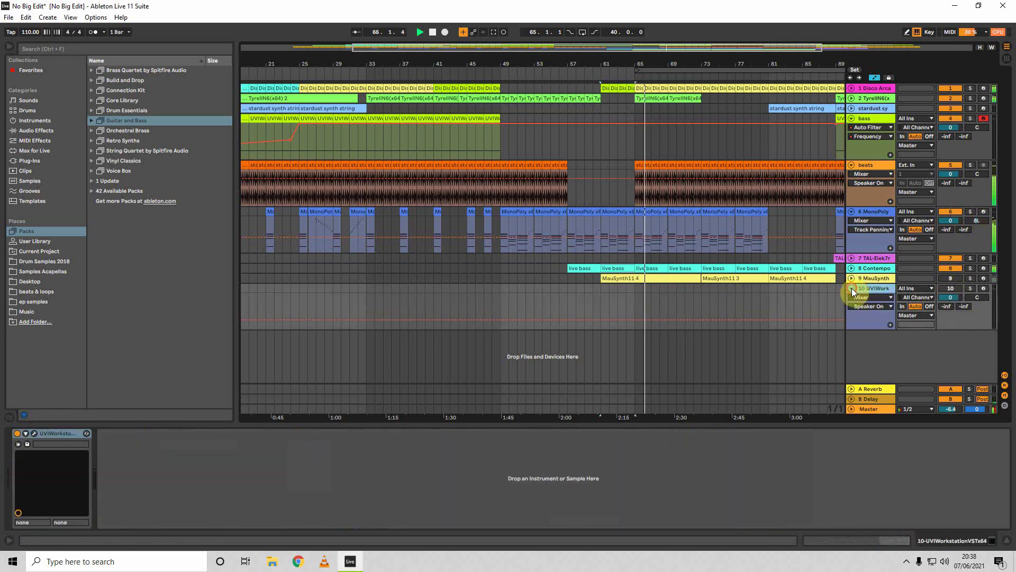
pyautogui.click(852, 288)
pyautogui.moveTo(710, 54); pyautogui.dragTo(589, 37)
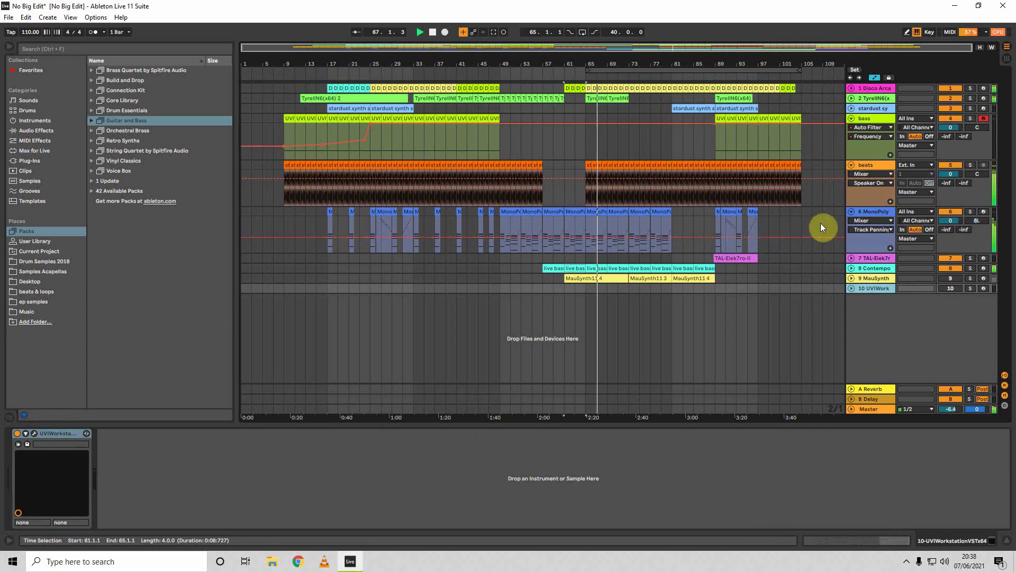
pyautogui.click(850, 163)
pyautogui.click(852, 119)
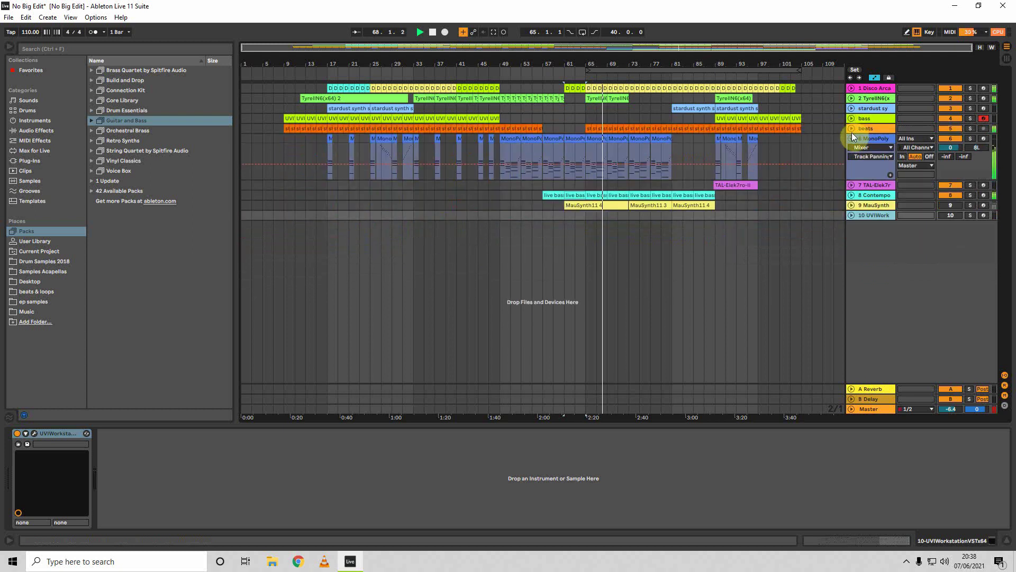
pyautogui.click(852, 138)
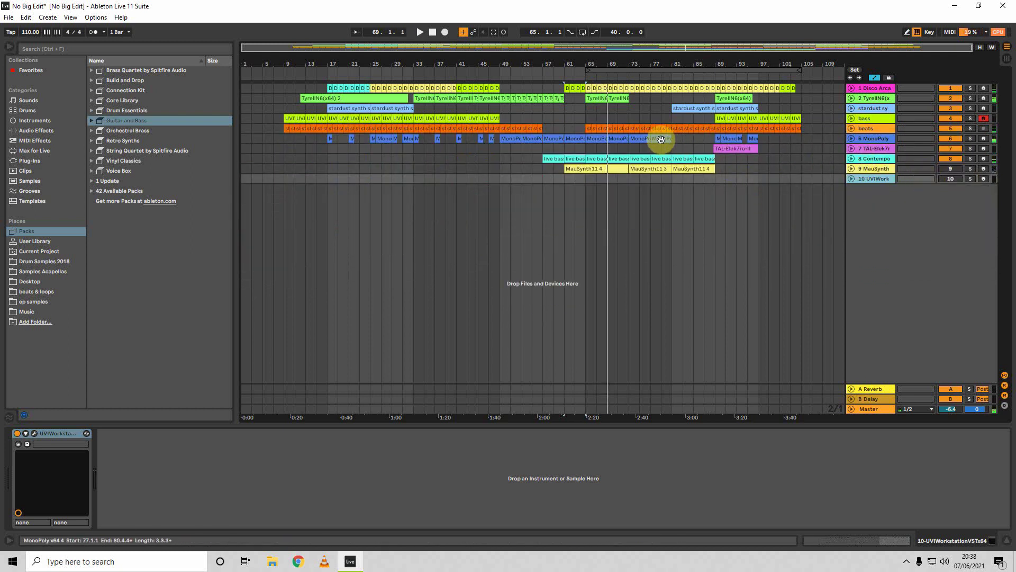
# - Arm the Contemporary Bass track for live playing, and select, arm and reactivate the MauSynth track
pyautogui.click(981, 159)
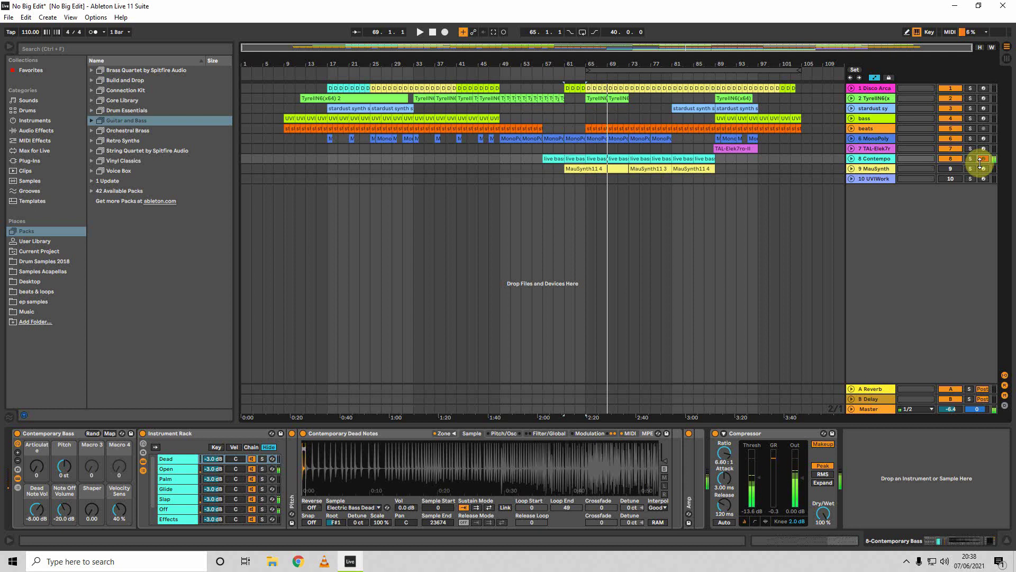
pyautogui.click(983, 159)
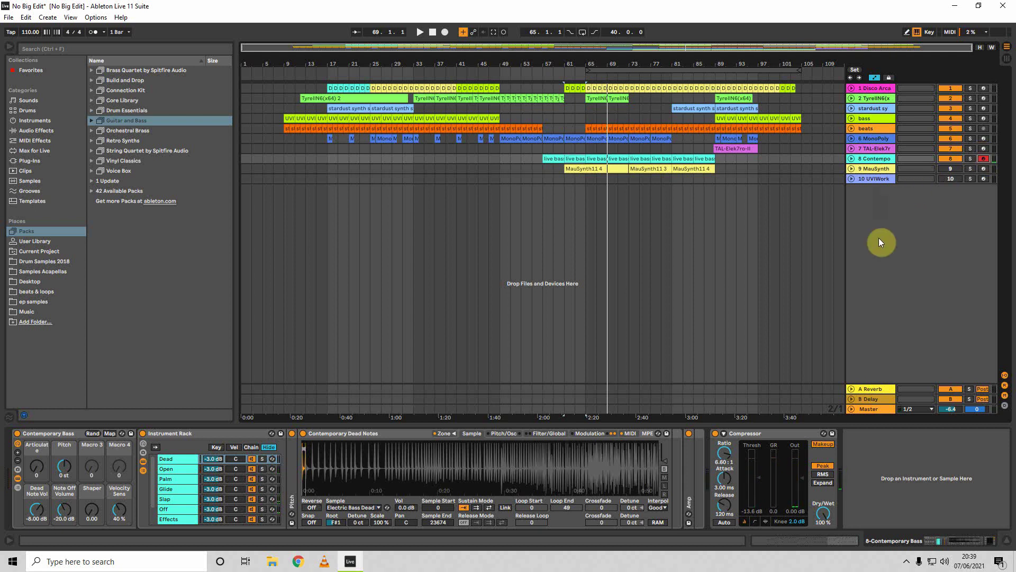
pyautogui.click(882, 169)
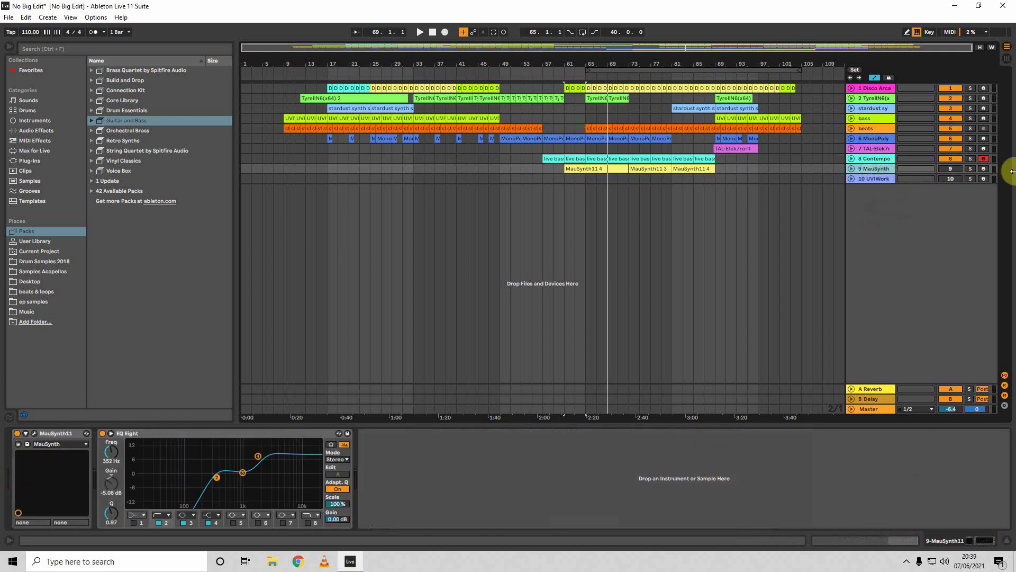
pyautogui.click(986, 169)
pyautogui.click(953, 169)
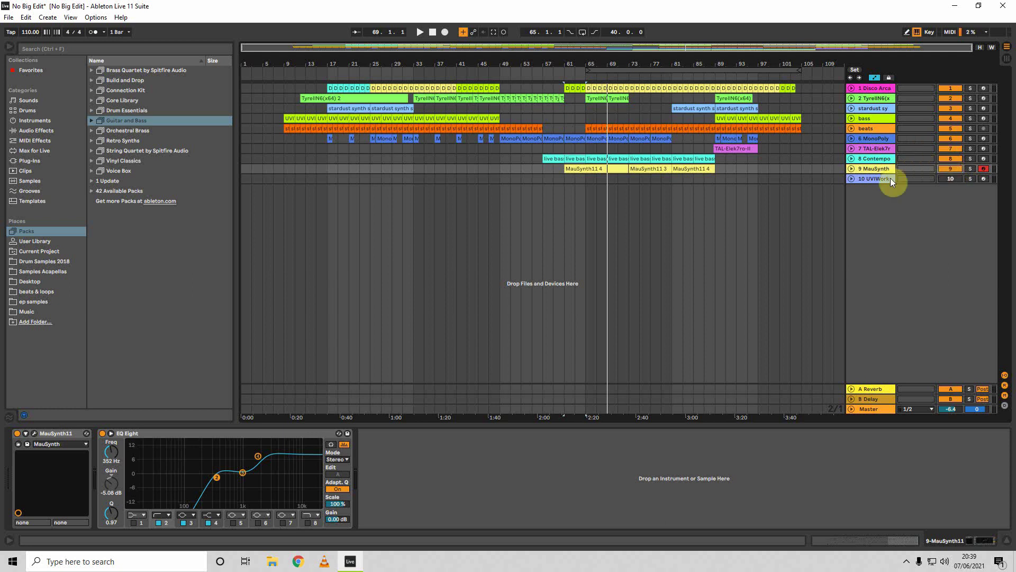
# - View the MauSynth plug-in's interface and its preset list, keep the MauSynth preset, and close the plug-in window
pyautogui.click(34, 433)
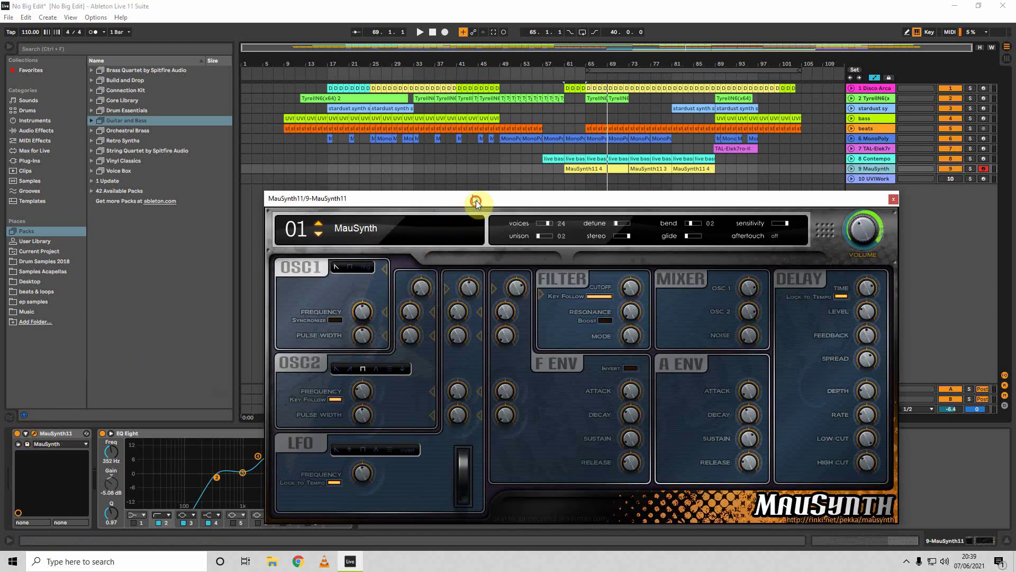
pyautogui.moveTo(475, 200); pyautogui.dragTo(439, 117)
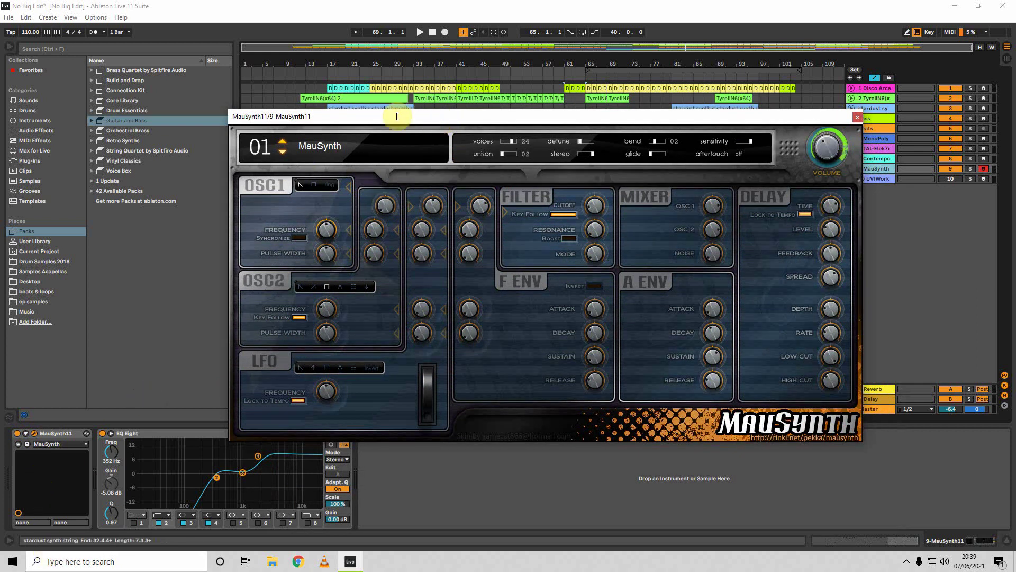
pyautogui.click(69, 445)
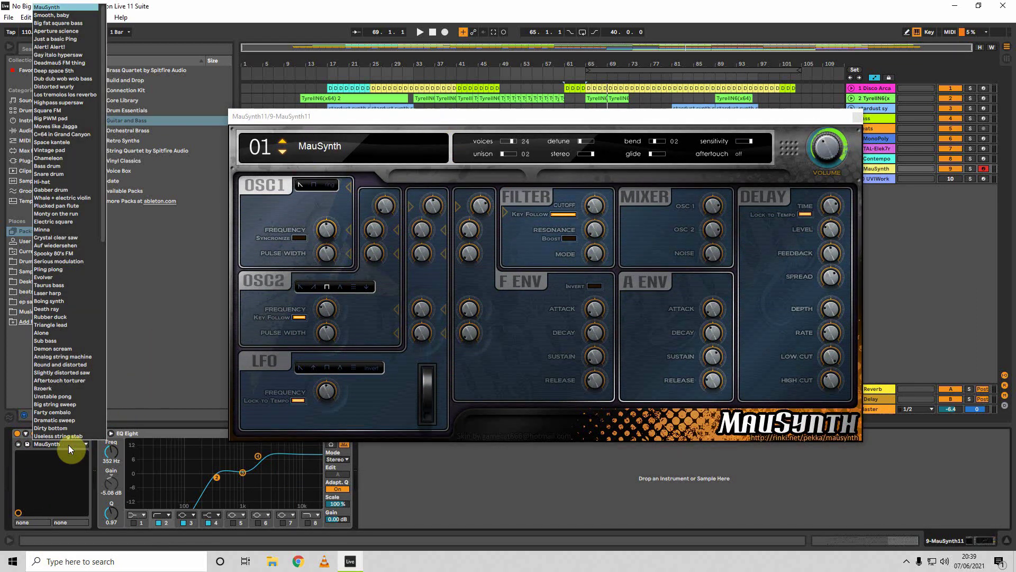
pyautogui.click(73, 442)
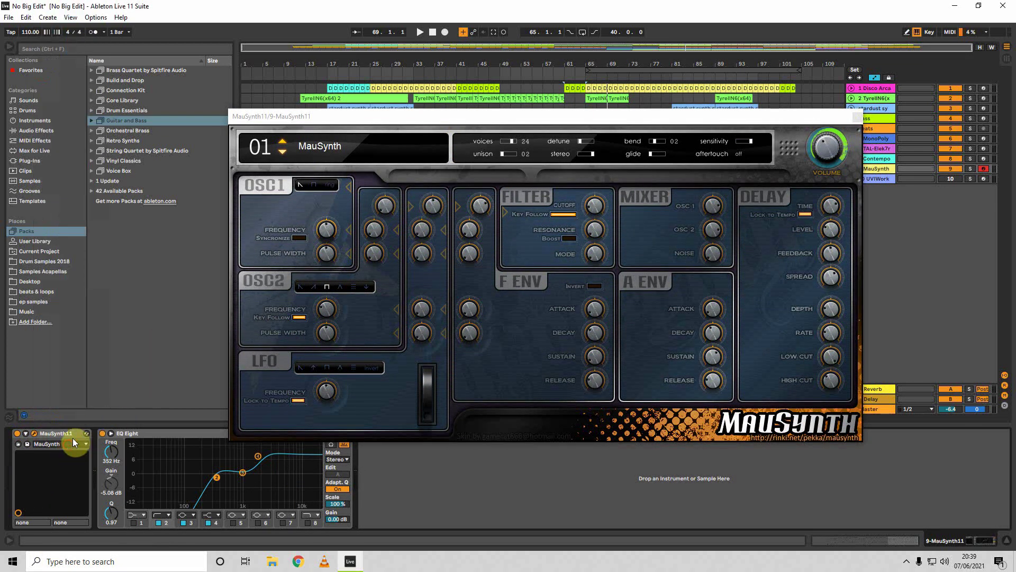
pyautogui.click(857, 117)
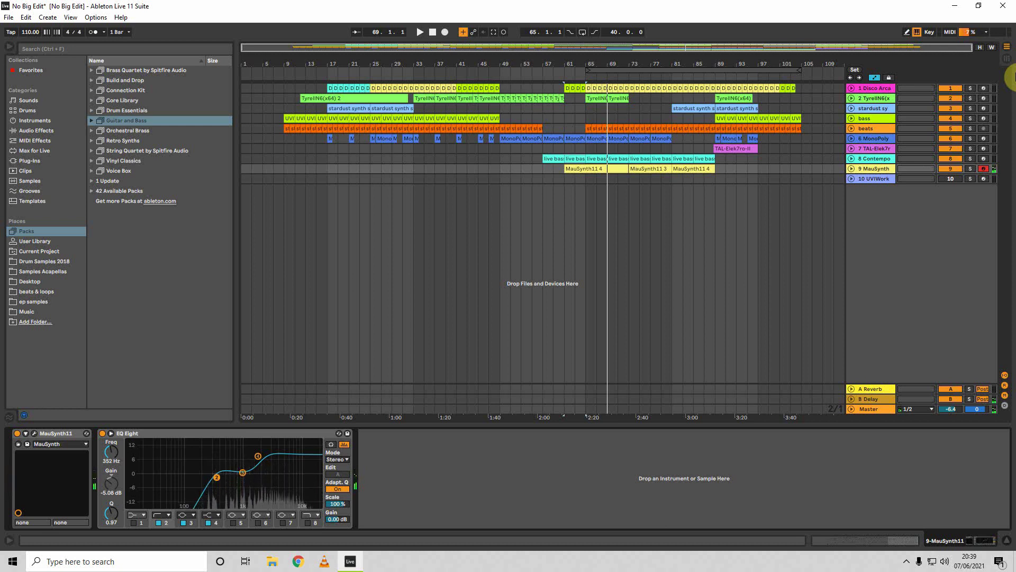
# - Play the MauSynth track solo from bar 61 and unfold it to show the notes in its clips
pyautogui.click(984, 169)
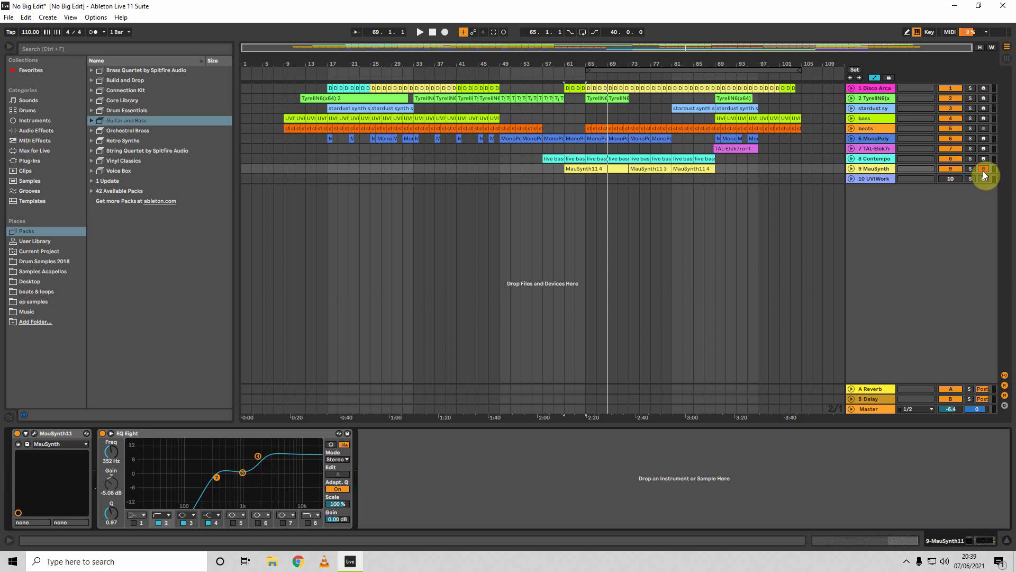
pyautogui.press('space')
pyautogui.click(971, 169)
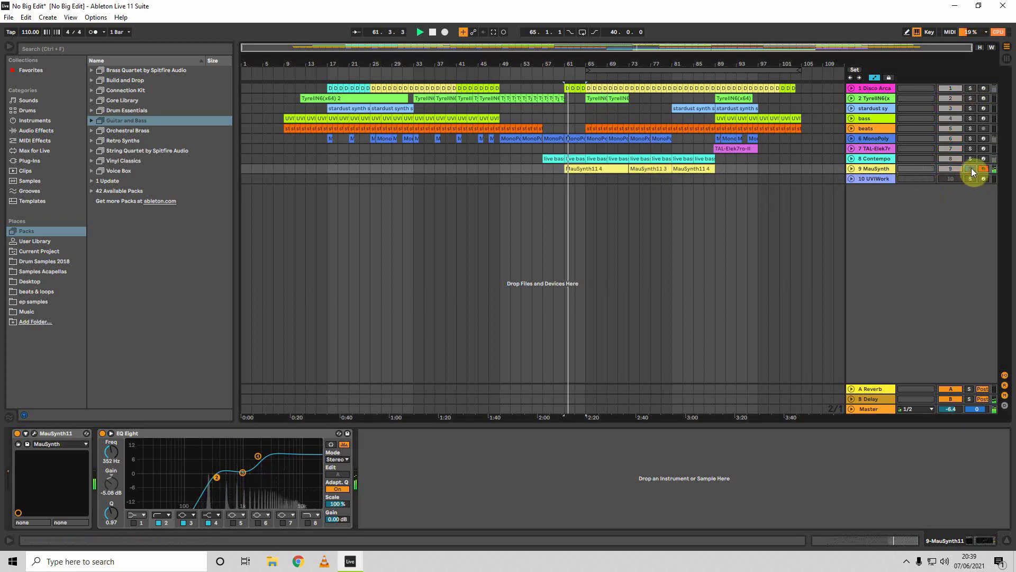
pyautogui.click(850, 169)
pyautogui.click(850, 169)
pyautogui.click(850, 168)
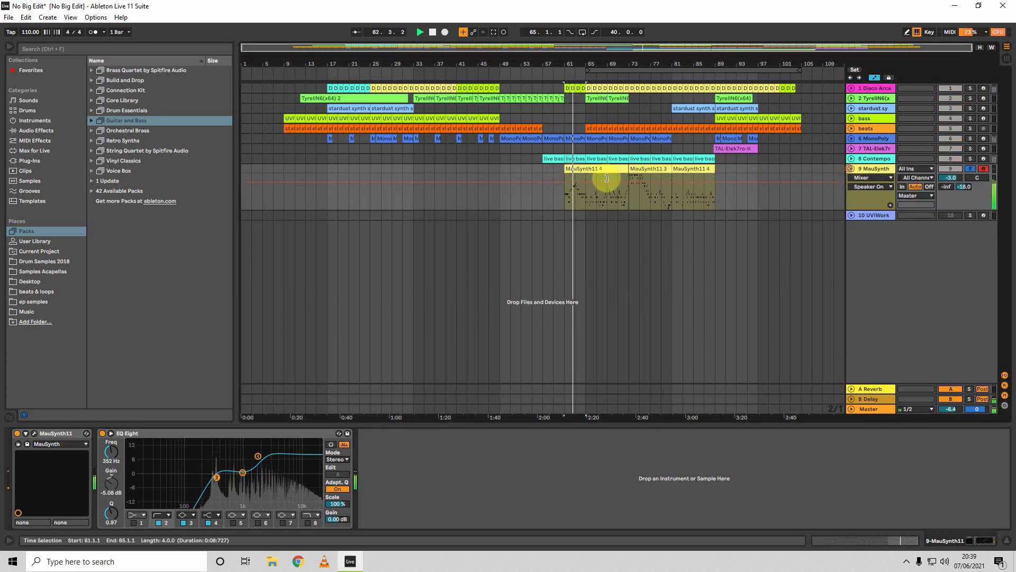
# - Play the soloed MauSynth part from bar 69 and bar 85, and add the Contemporary Bass and MonoPoly tracks to the solo
pyautogui.click(605, 213)
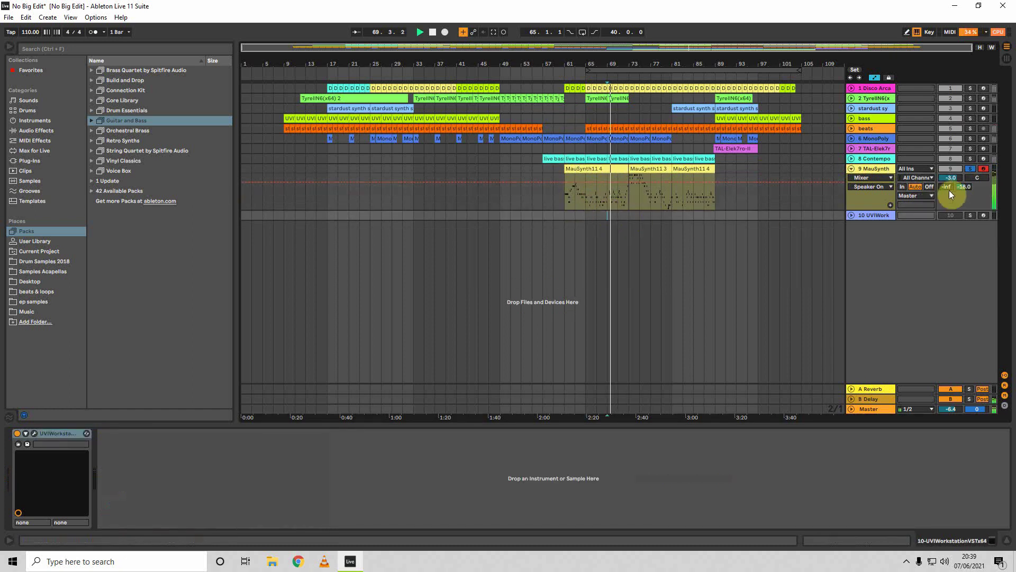
pyautogui.click(969, 168)
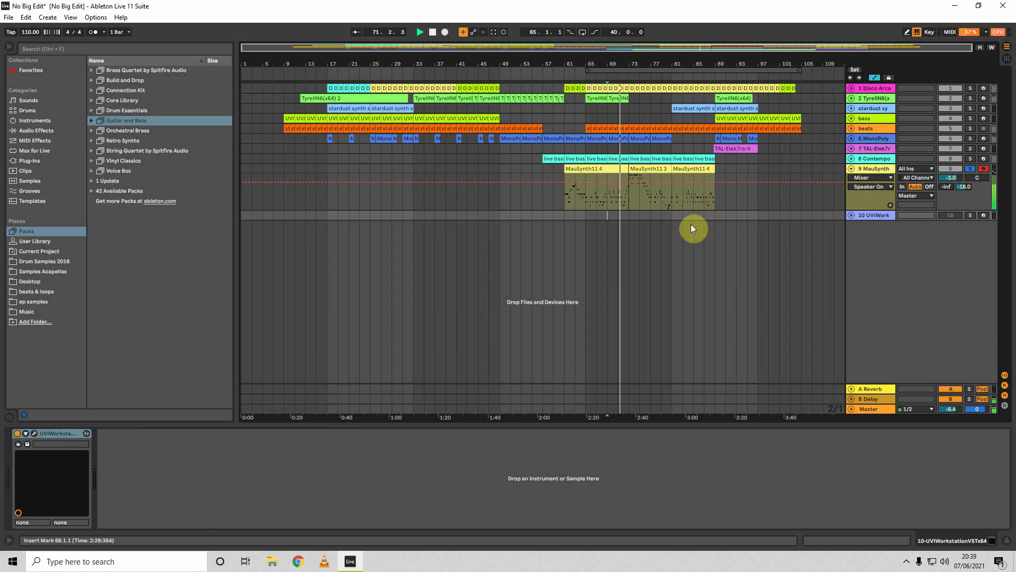
pyautogui.click(697, 209)
pyautogui.click(971, 169)
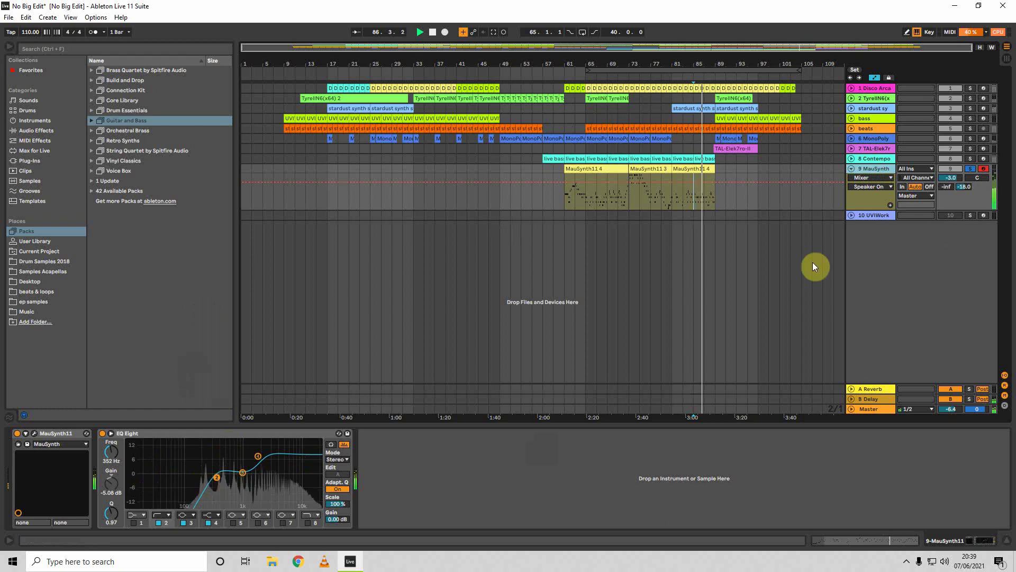
pyautogui.keyDown('ctrl'); pyautogui.click(970, 160); pyautogui.keyUp('ctrl')
pyautogui.keyDown('ctrl'); pyautogui.click(972, 140); pyautogui.keyUp('ctrl')
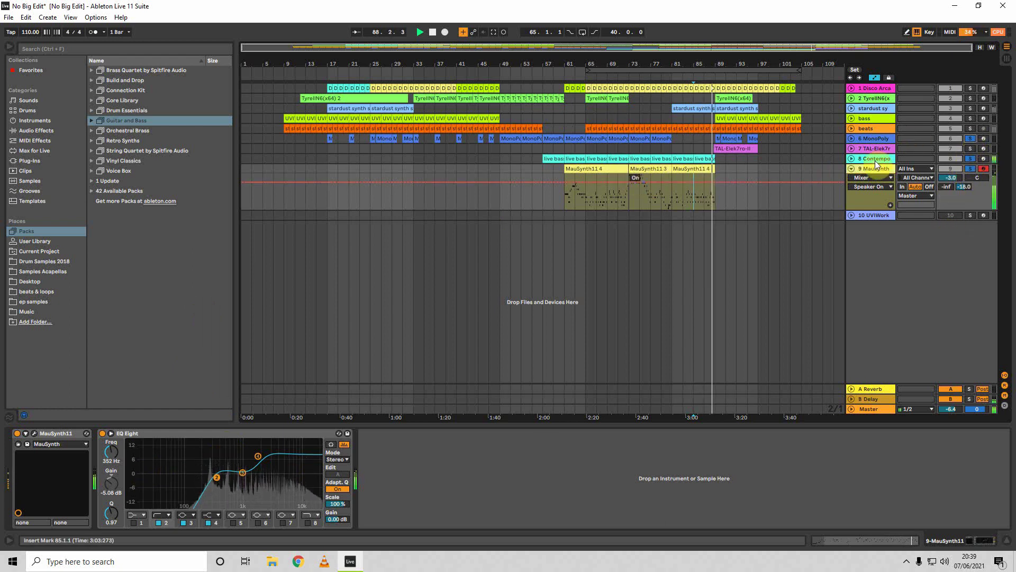
# - Clear the solos and play the full mix from bar 85 and again from bar 73
pyautogui.click(970, 139)
pyautogui.press('space')
pyautogui.press('space')
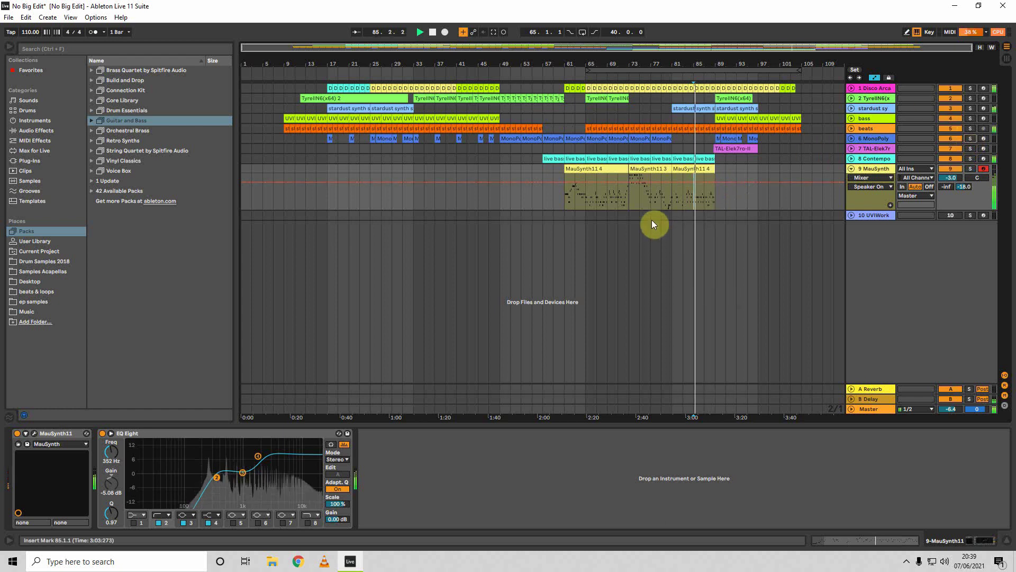
pyautogui.click(631, 205)
pyautogui.press('space')
pyautogui.press('space')
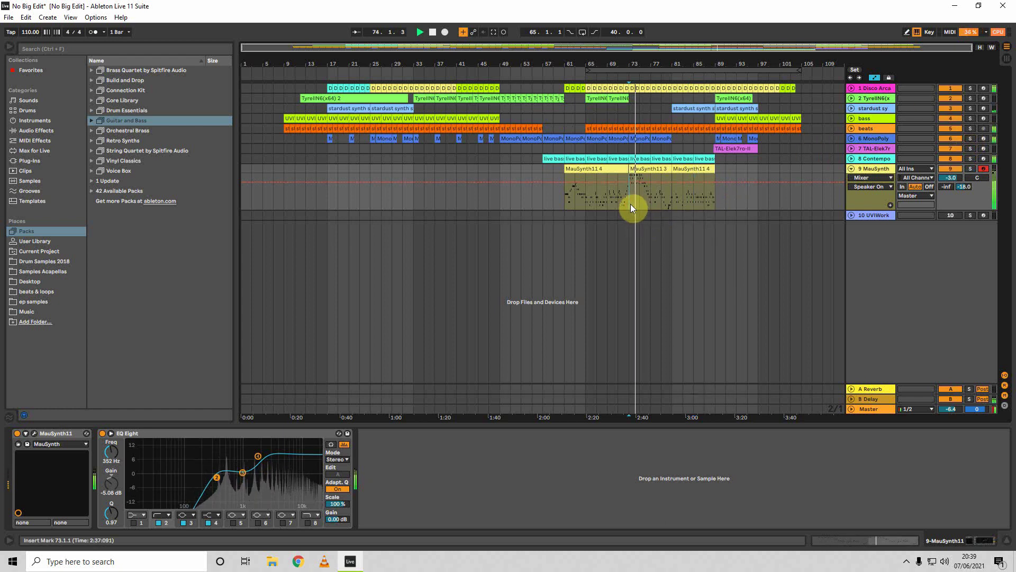
# - Examine the notes of the MauSynth11 3 clip at bar 73 and hide the detail view
pyautogui.click(633, 164)
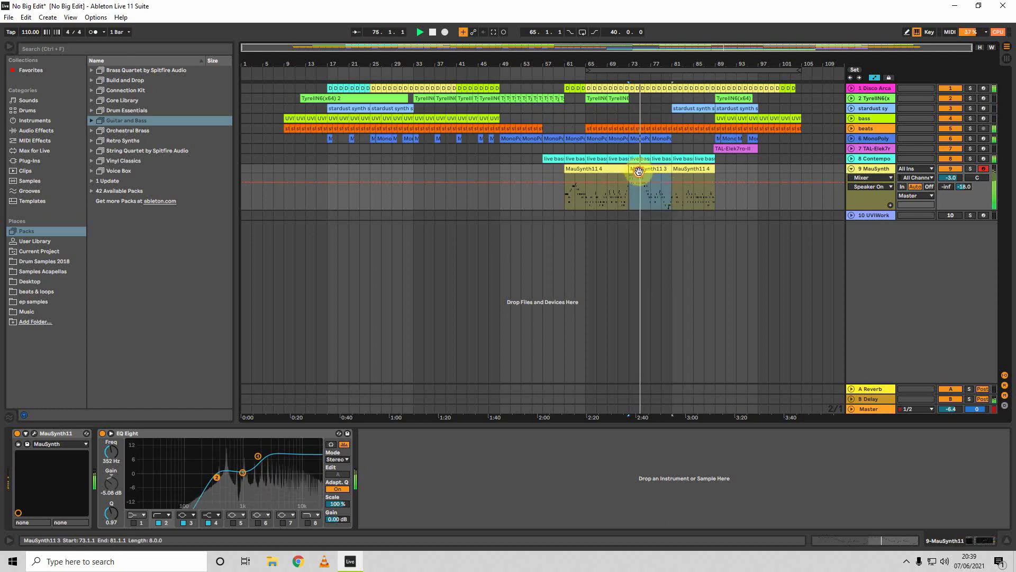
pyautogui.doubleClick(639, 169)
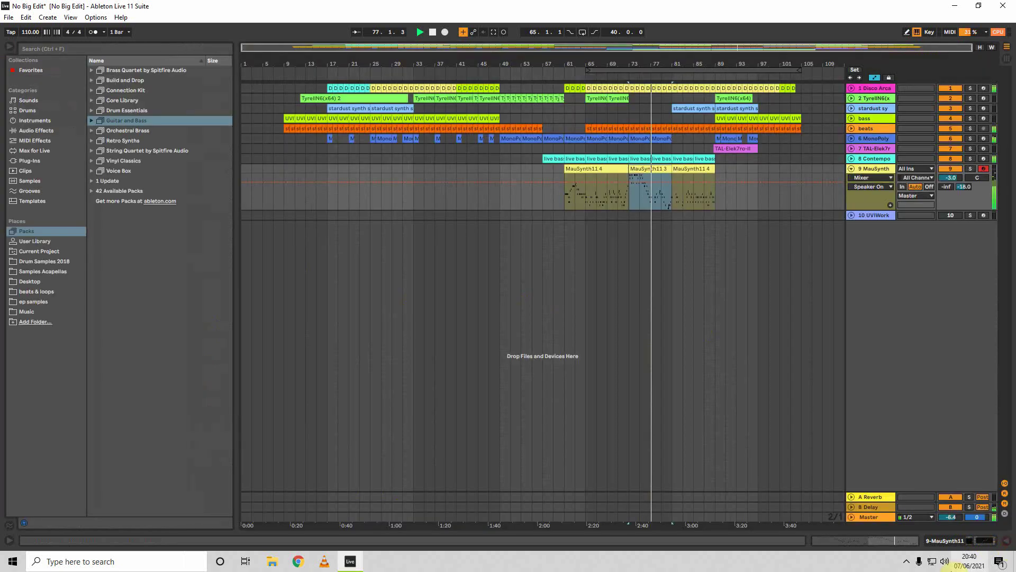
pyautogui.click(976, 543)
# - Play the mix from bar 88 into the TAL-Elek7ro-II clip, stop playback, and select the TAL-Elek7ro-II track
pyautogui.click(710, 221)
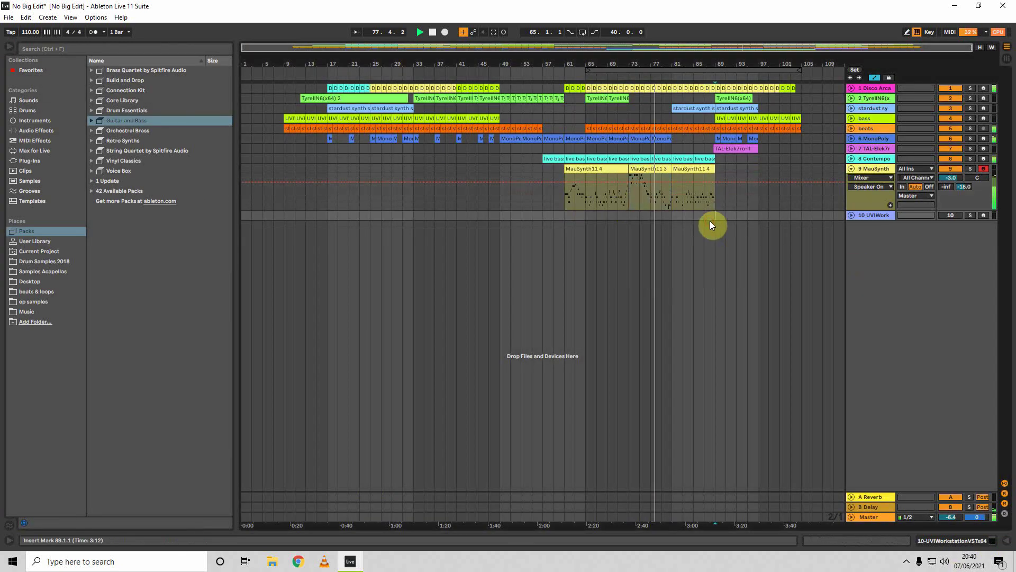
pyautogui.click(713, 148)
pyautogui.press('space')
pyautogui.click(876, 150)
pyautogui.click(727, 147)
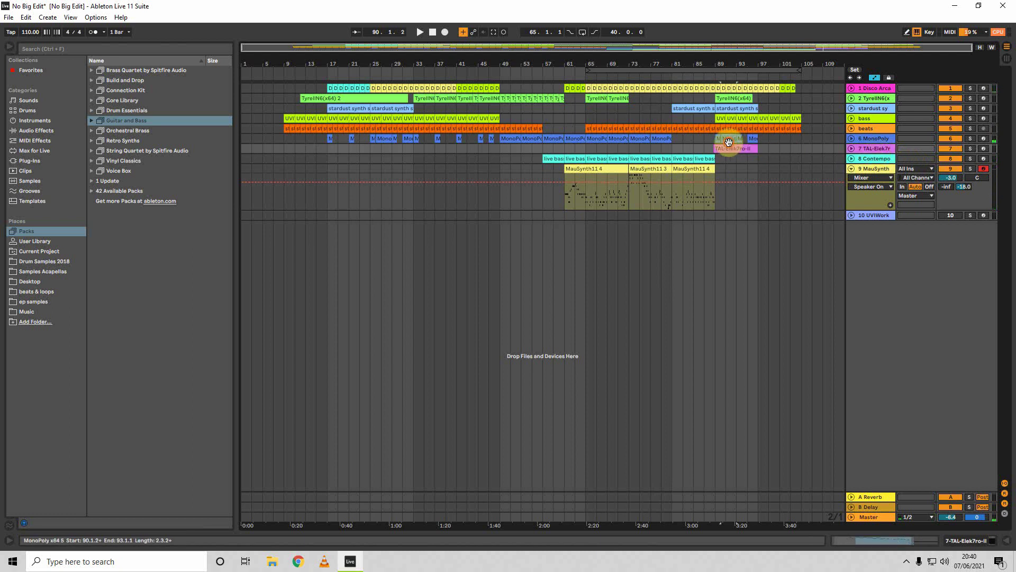
# - Show the TAL-Elek7ro-II device, view its synth interface and preset list with SY Analog Bells XS kept, and close the plug-in window
pyautogui.click(972, 544)
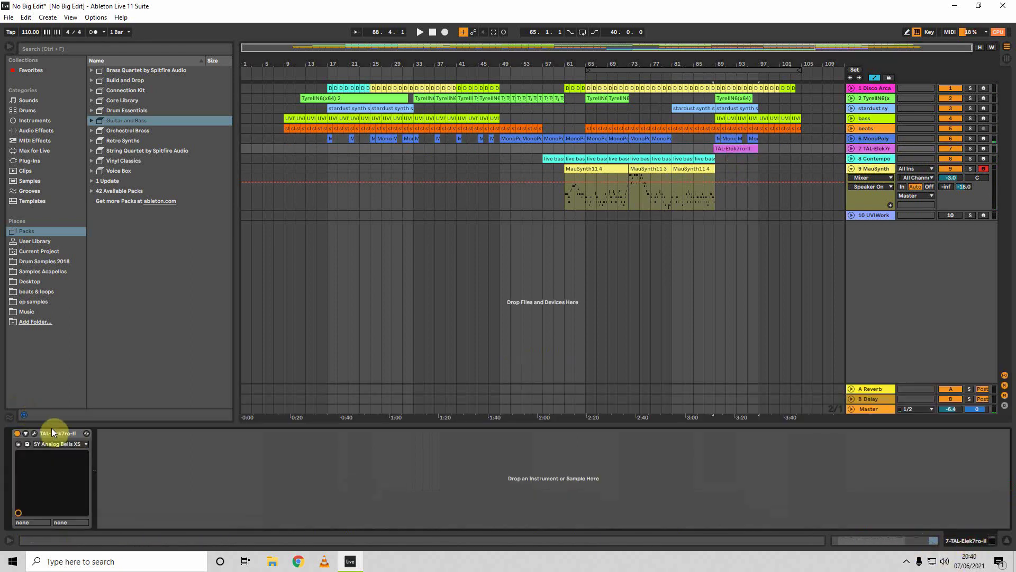
pyautogui.click(34, 433)
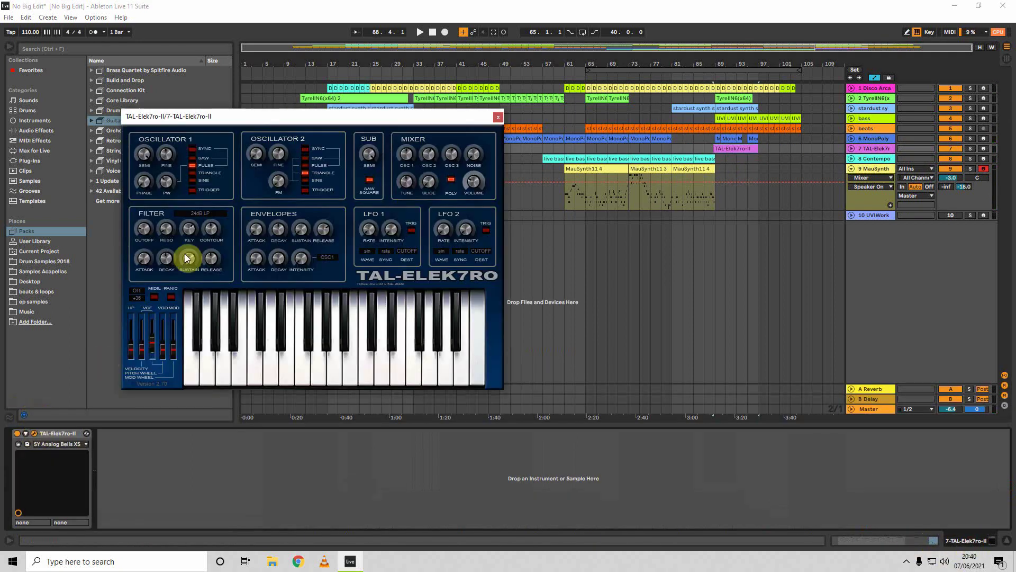
pyautogui.click(62, 444)
pyautogui.click(62, 443)
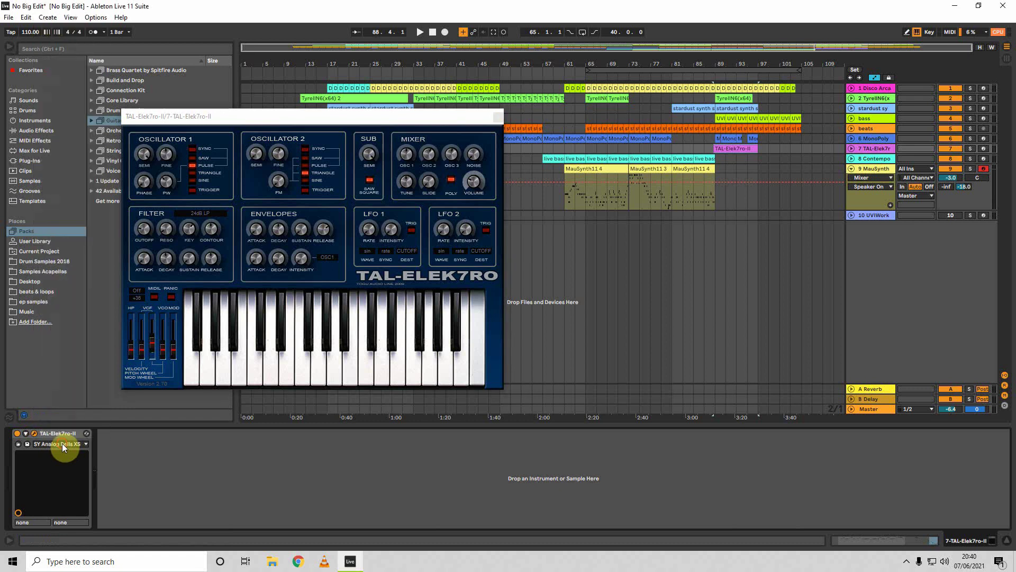
pyautogui.click(501, 115)
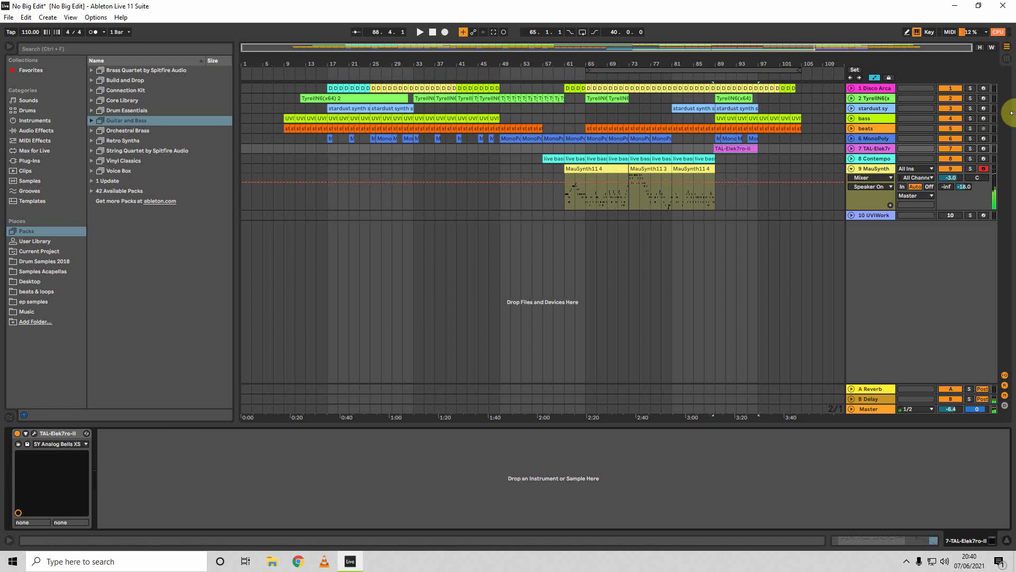
# - Arm the TAL-Elek7ro-II track for recording and audition the full mix from bar 89 into its clip
pyautogui.click(987, 150)
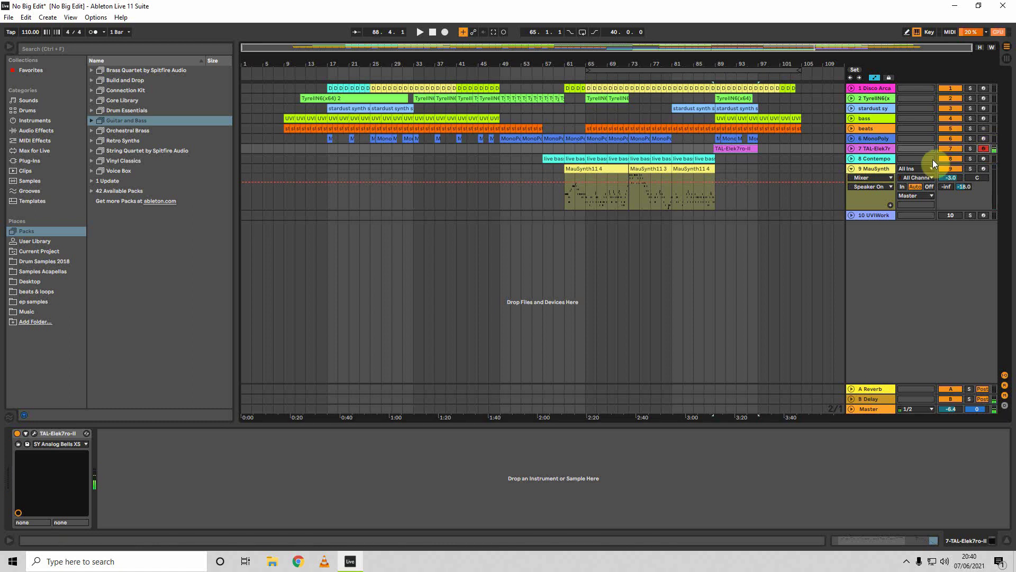
pyautogui.click(716, 157)
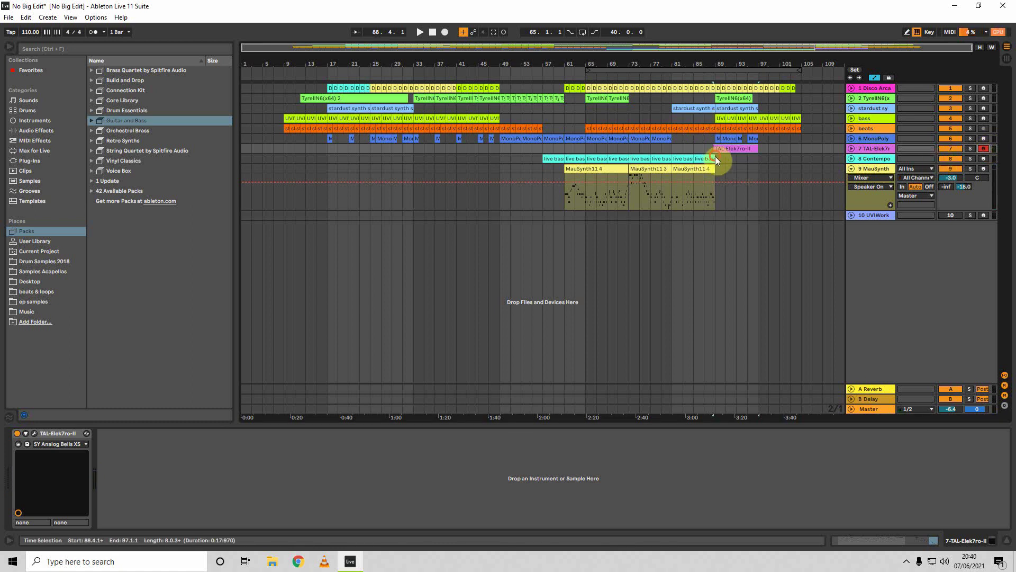
pyautogui.press('space')
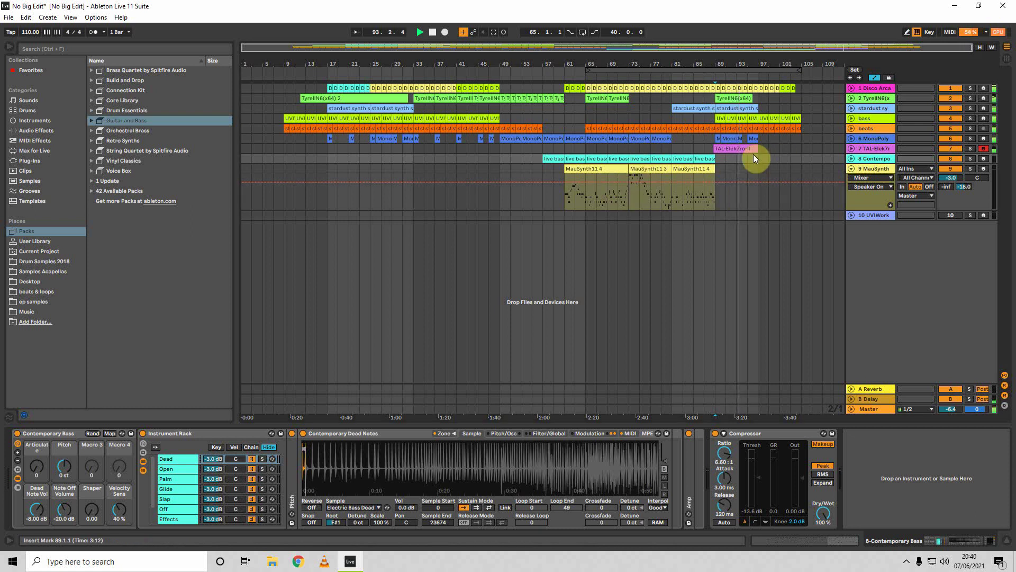
pyautogui.press('space')
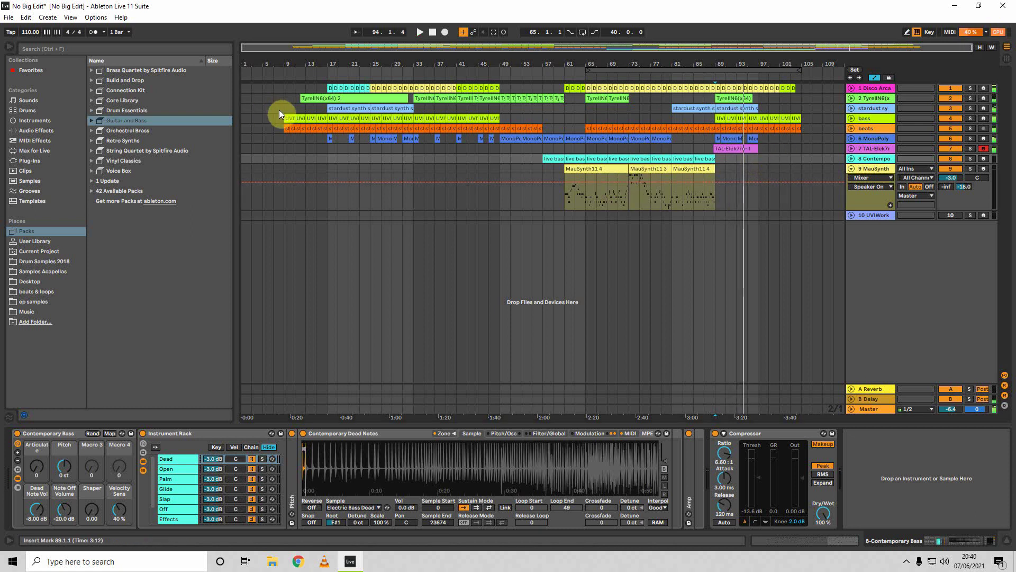
# - View the device chains of the bass, MonoPoly, Disco Arcade Kit, TyrellN6 and stardust synth string tracks in turn
pyautogui.click(280, 115)
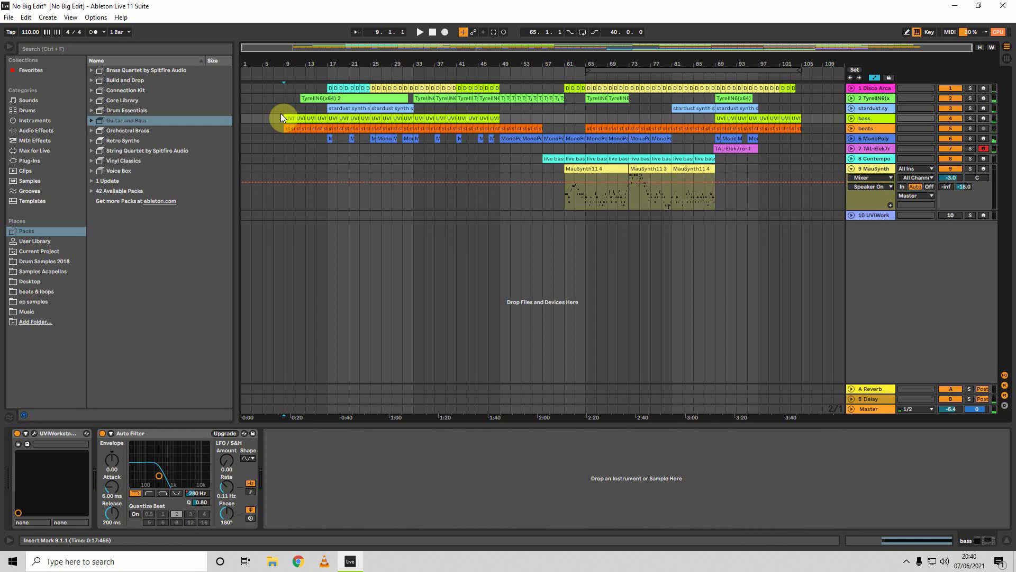
pyautogui.click(304, 139)
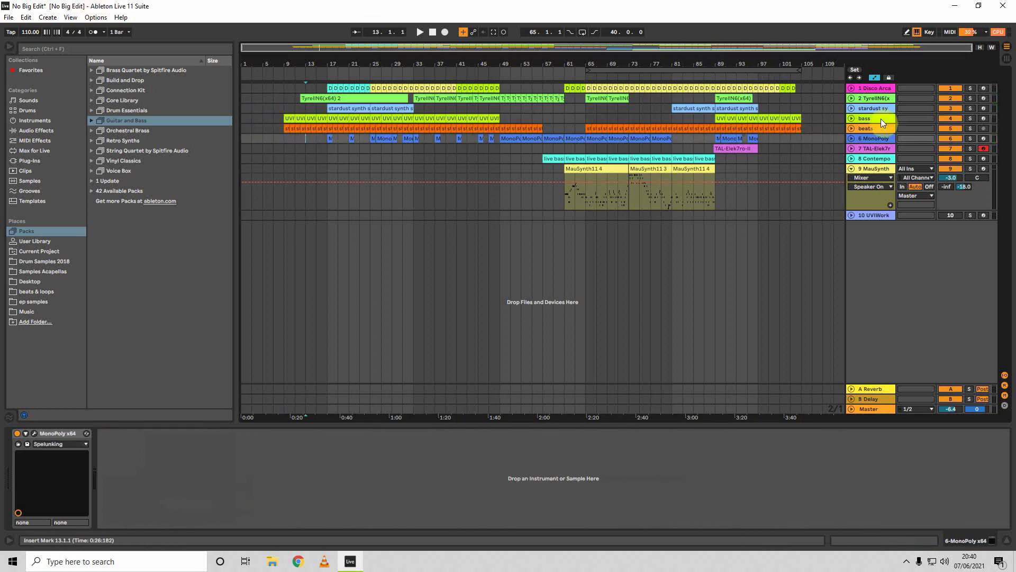
pyautogui.click(876, 89)
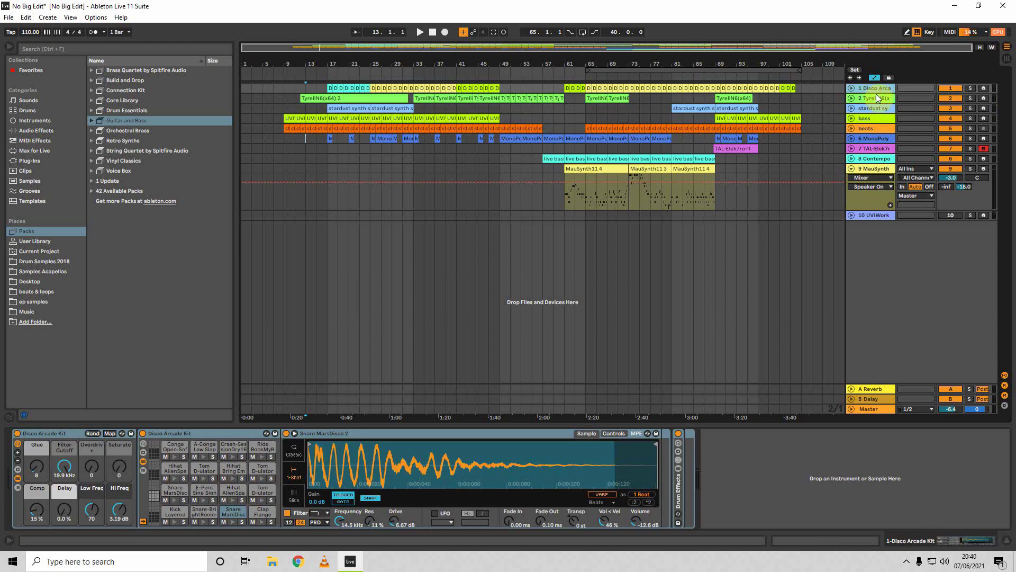
pyautogui.click(875, 98)
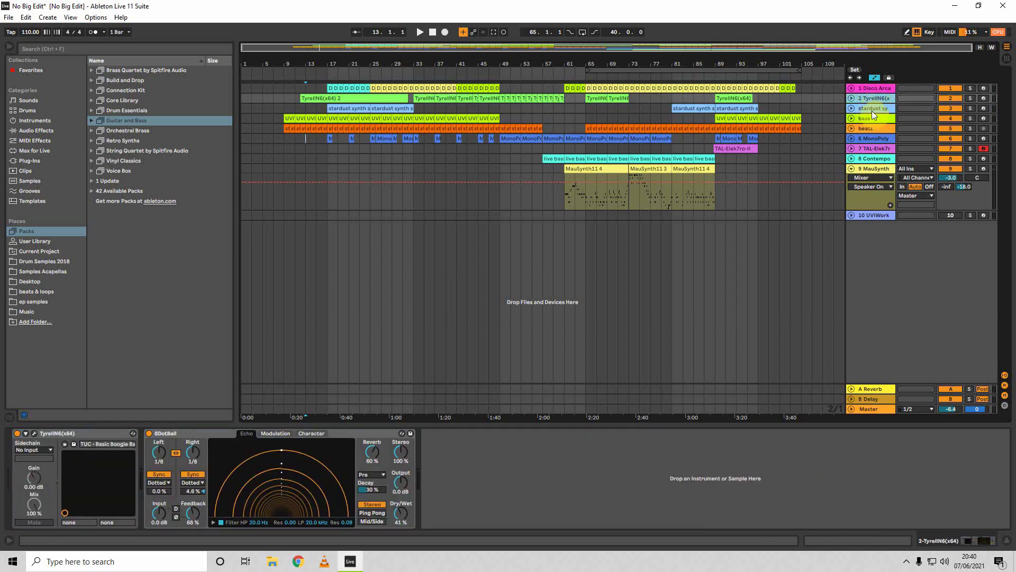
pyautogui.click(872, 109)
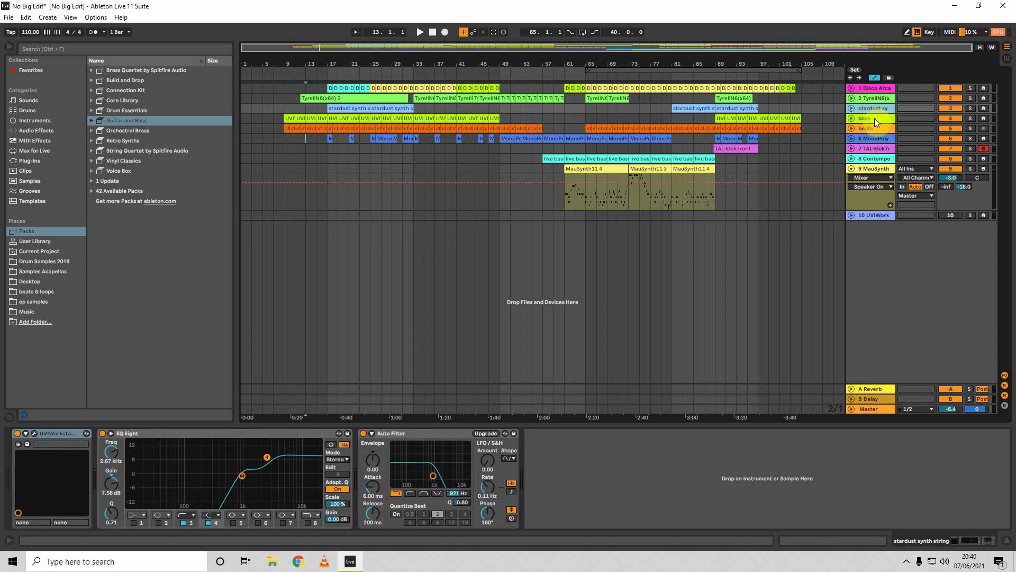
# - Unfold and refold the stardust synth, bass and beats tracks to view their contents, and show the beats track's Auto Filter
pyautogui.click(851, 108)
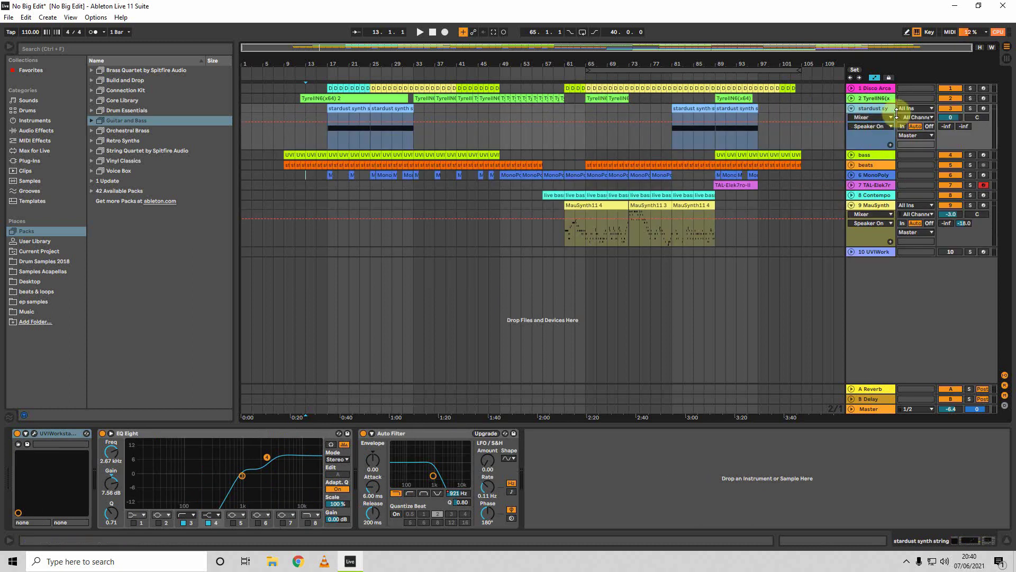
pyautogui.click(852, 108)
pyautogui.click(860, 119)
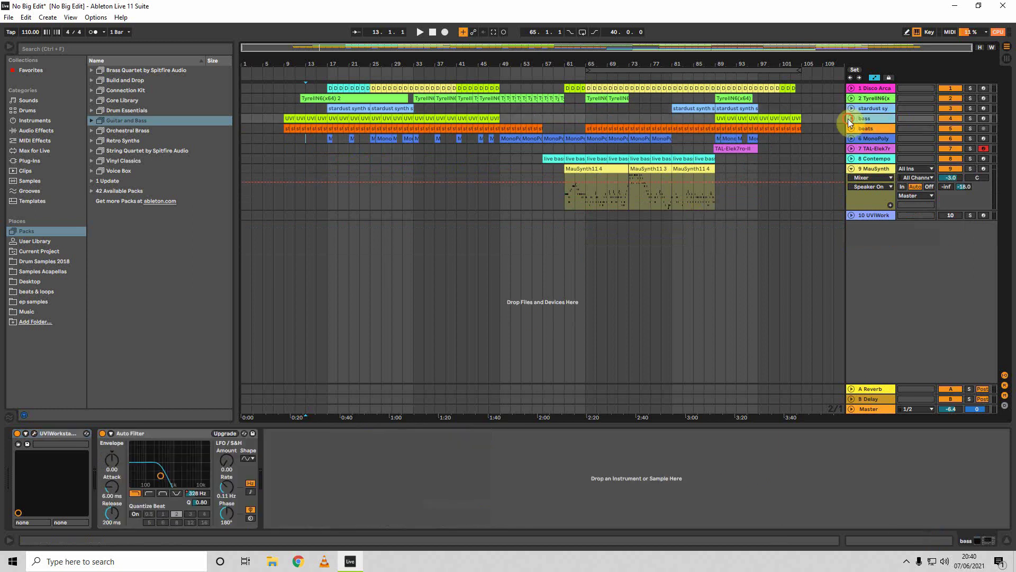
pyautogui.click(850, 119)
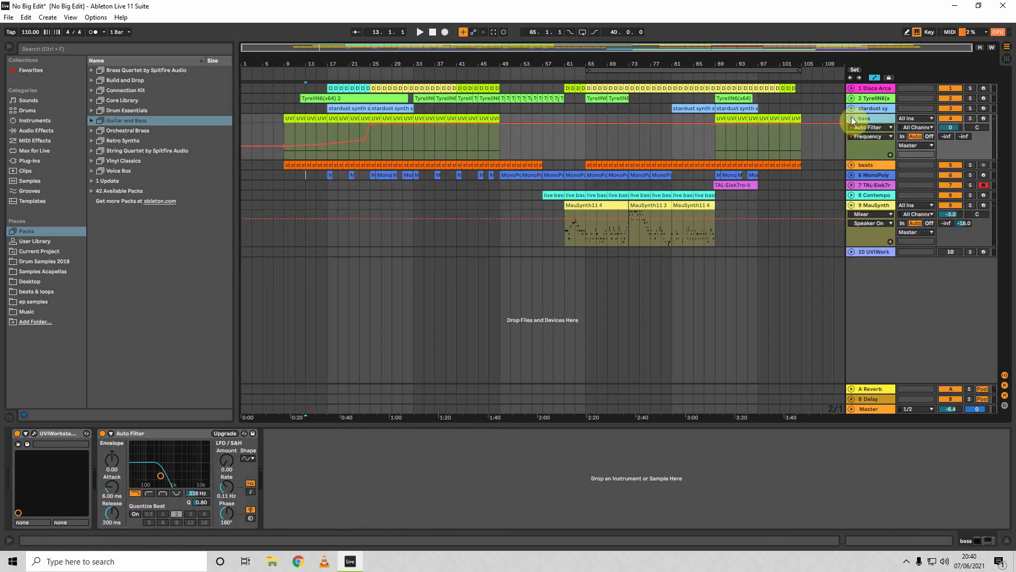
pyautogui.click(852, 117)
pyautogui.click(853, 129)
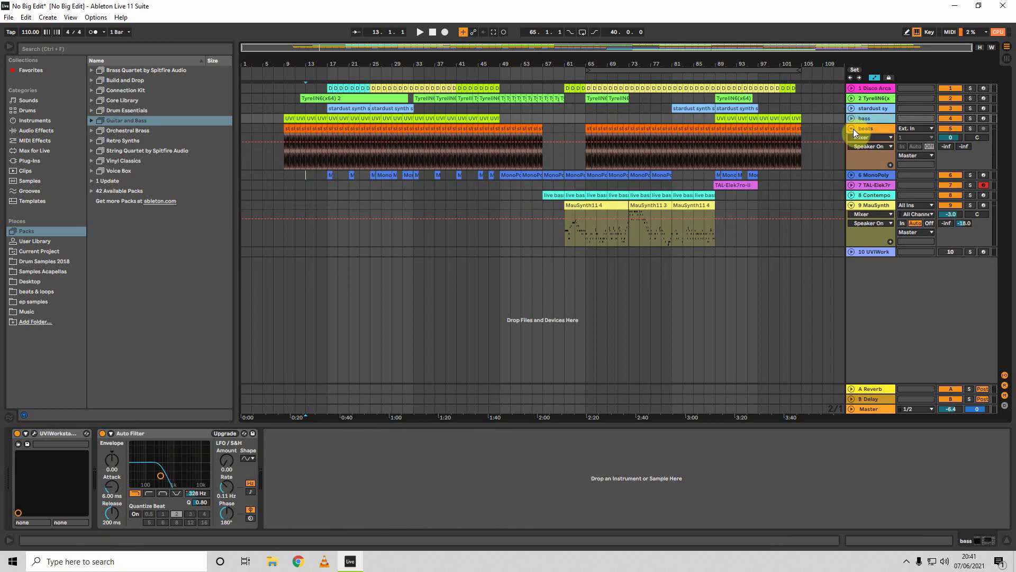
pyautogui.click(853, 128)
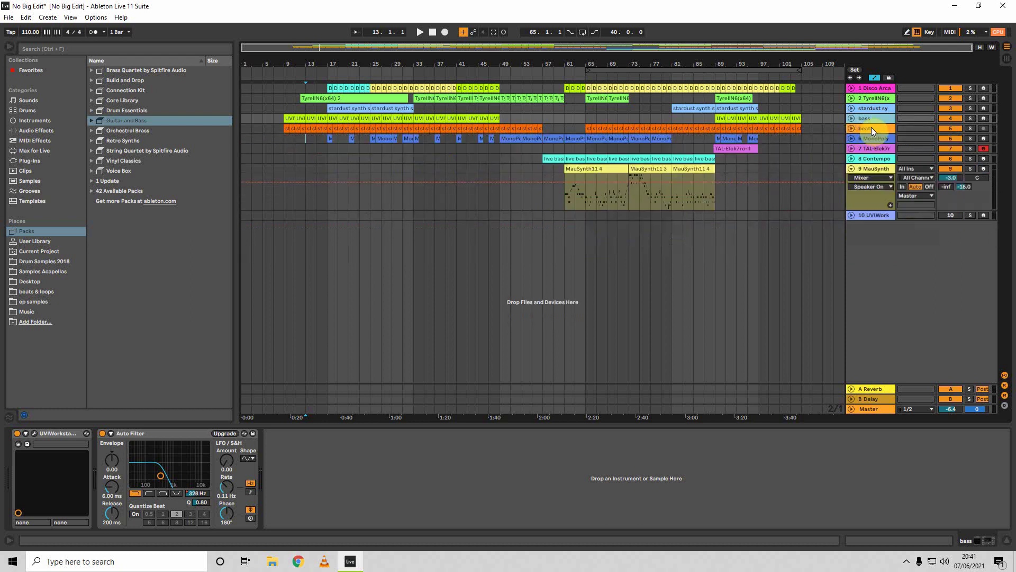
pyautogui.click(871, 128)
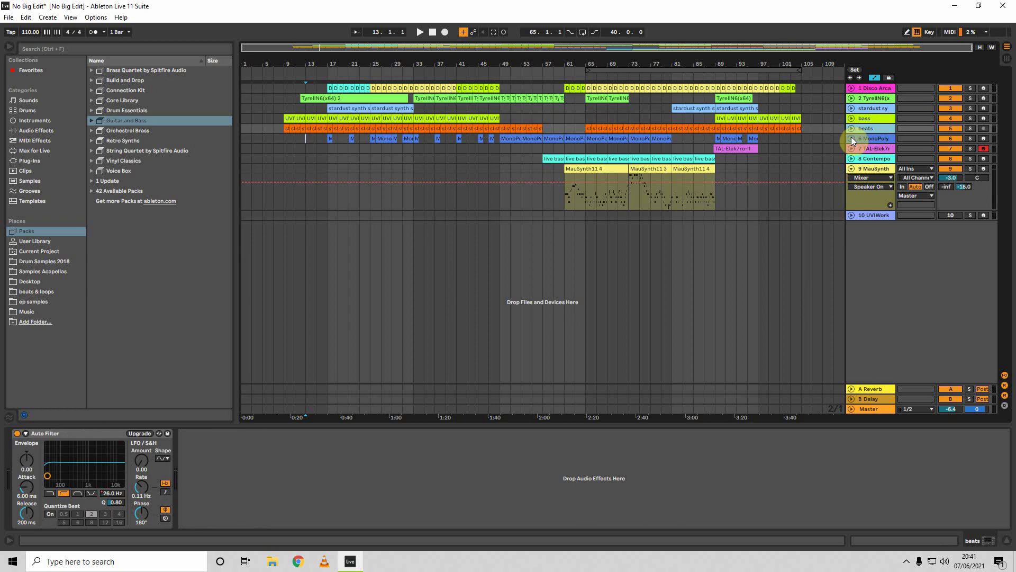
# - Check the MonoPoly, TAL-Elek7ro-II and Contemporary Bass tracks unfolded, and leave them and the MauSynth11 track folded
pyautogui.click(853, 138)
pyautogui.click(850, 138)
pyautogui.click(851, 148)
pyautogui.click(852, 148)
pyautogui.click(850, 158)
pyautogui.click(849, 158)
pyautogui.click(851, 169)
pyautogui.click(850, 169)
pyautogui.click(850, 169)
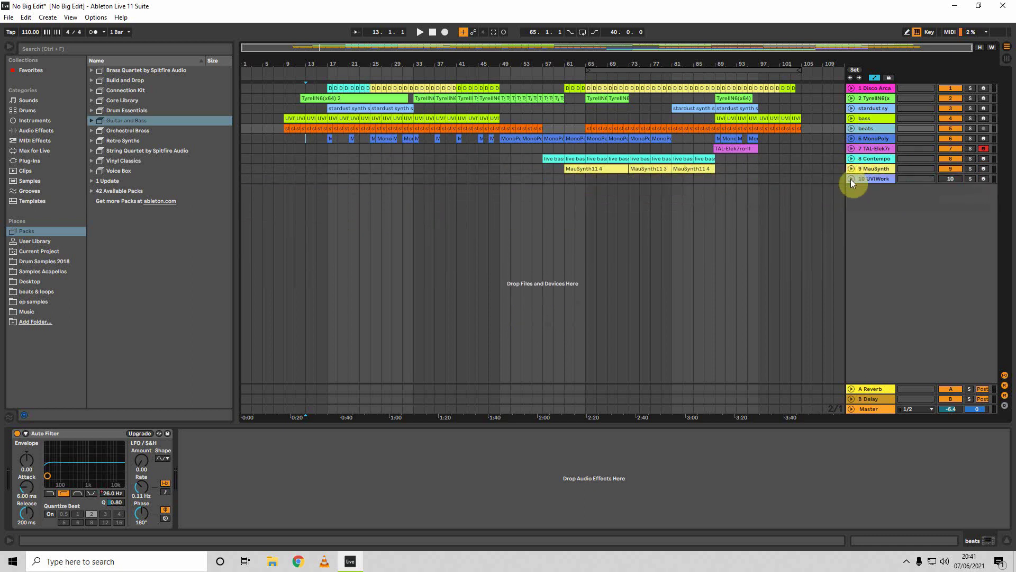
pyautogui.click(850, 179)
# - Play the full mix from bar 11, highlighting the break at bars 49 to 59 across all tracks during playback
pyautogui.click(283, 168)
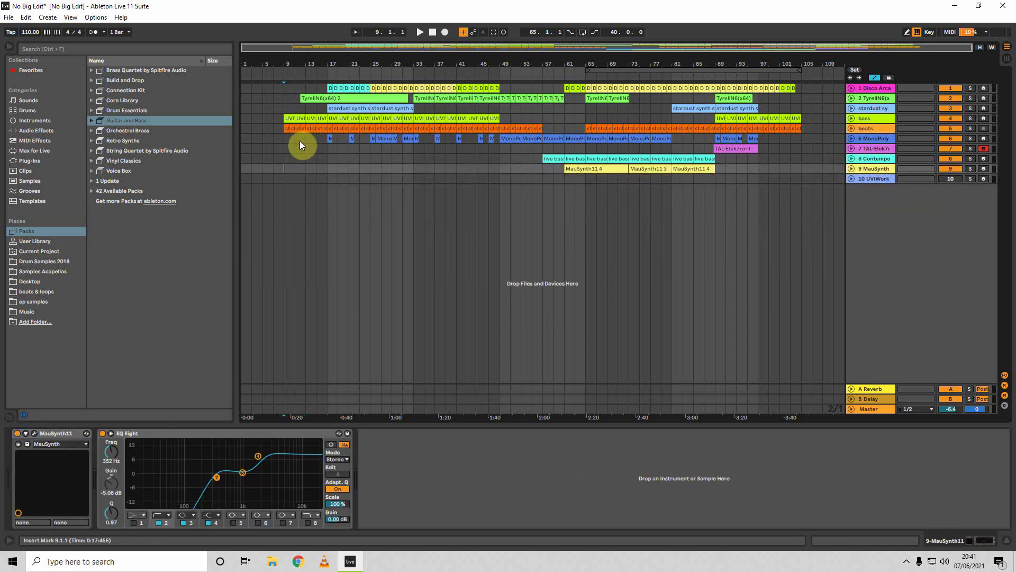
pyautogui.click(299, 142)
pyautogui.press('space')
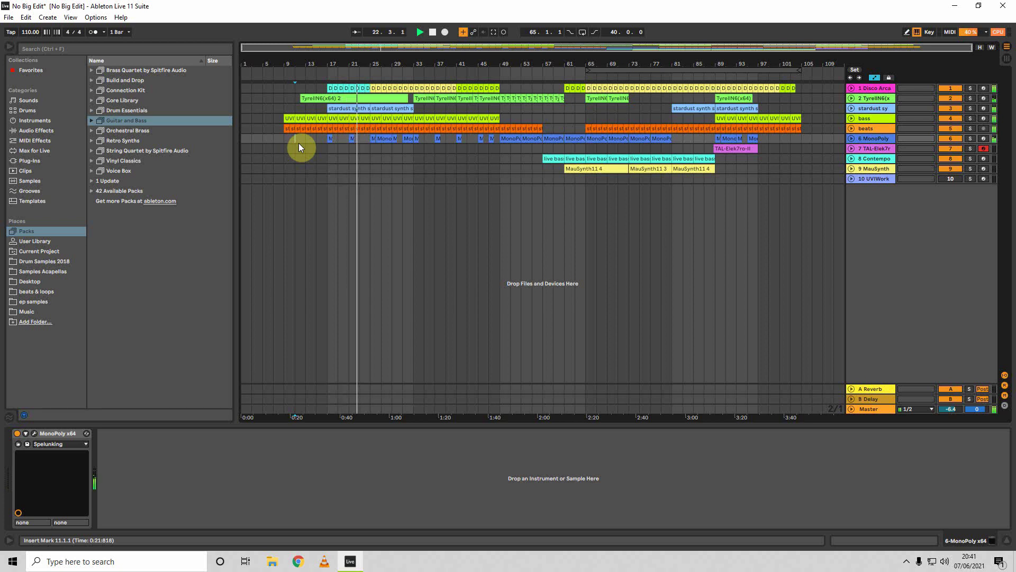
pyautogui.moveTo(510, 179); pyautogui.dragTo(550, 94)
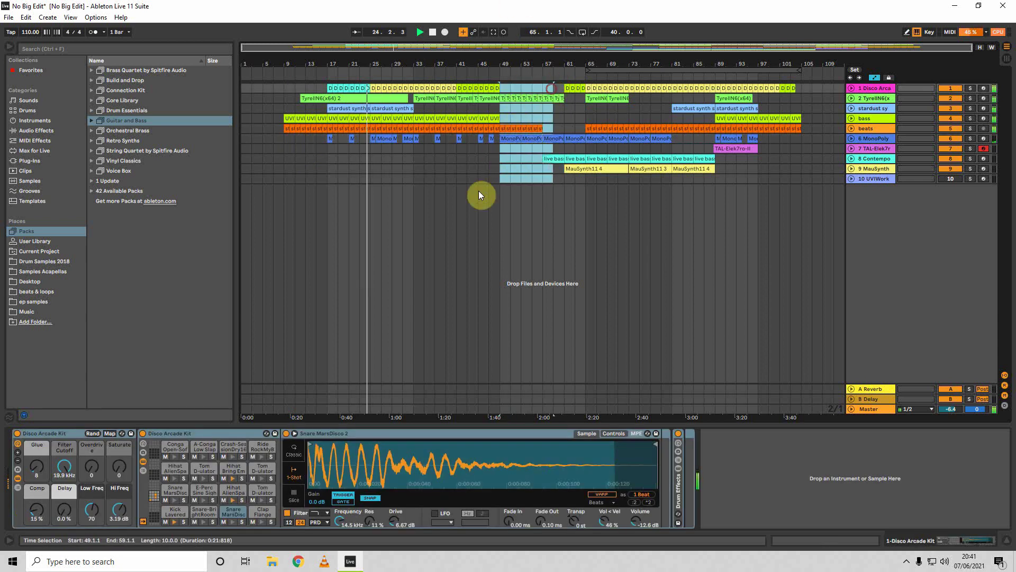
pyautogui.click(479, 191)
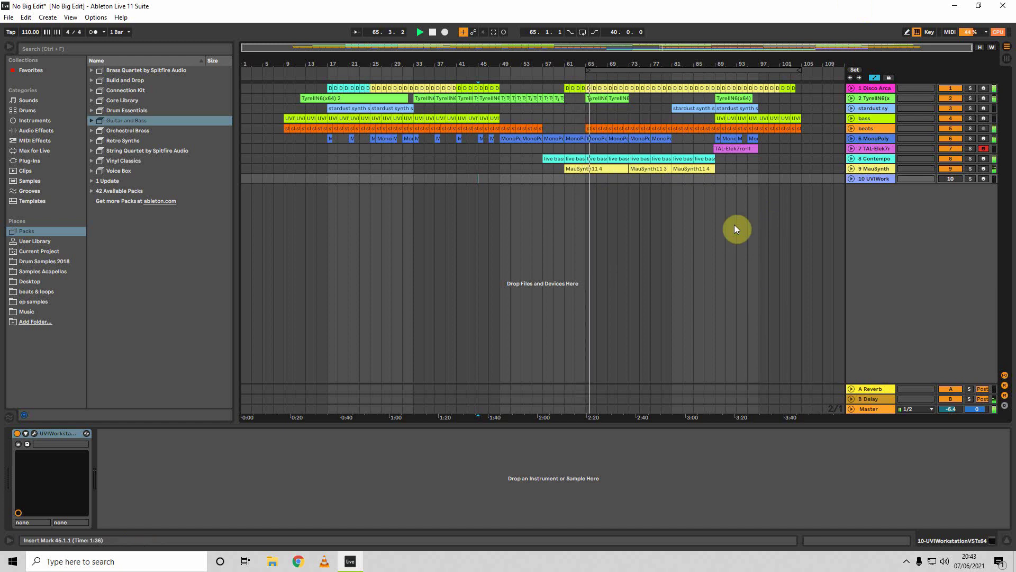
# - Pan the MauSynth11 track to 10R in the Session mixer and return to the arrangement
pyautogui.click(890, 168)
pyautogui.press('Tab')
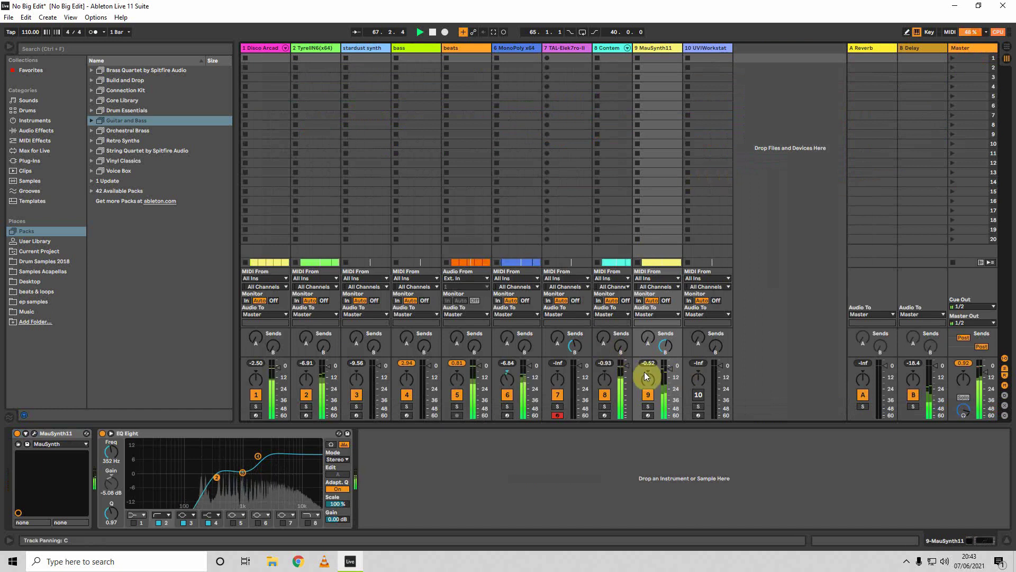
pyautogui.moveTo(650, 379)
pyautogui.mouseDown()
pyautogui.moveTo(650, 396)
pyautogui.moveTo(650, 385)
pyautogui.mouseUp()
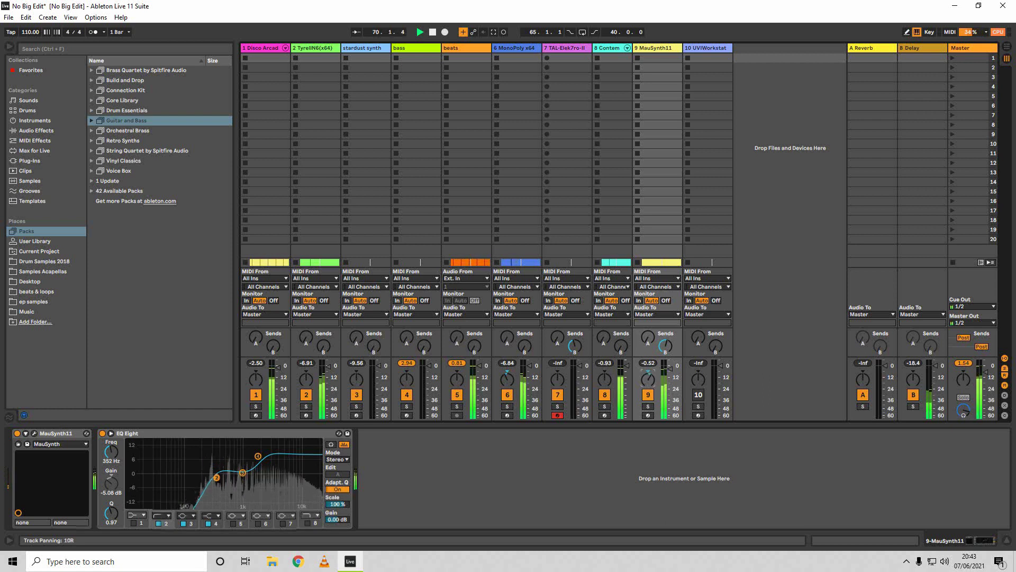
pyautogui.click(1007, 47)
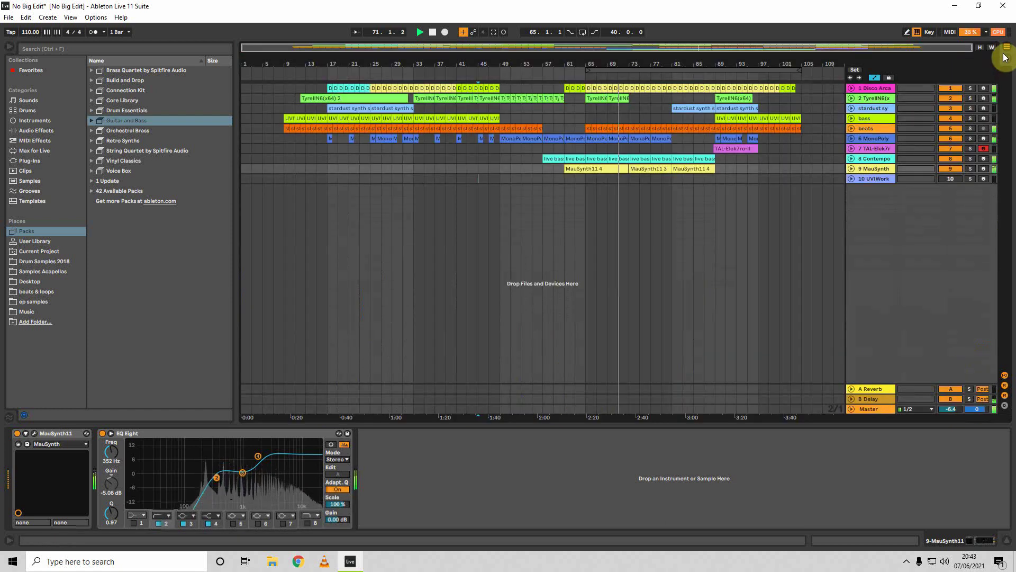
# - Check the track levels in the Session mixer during playback and return to the arrangement
pyautogui.click(711, 182)
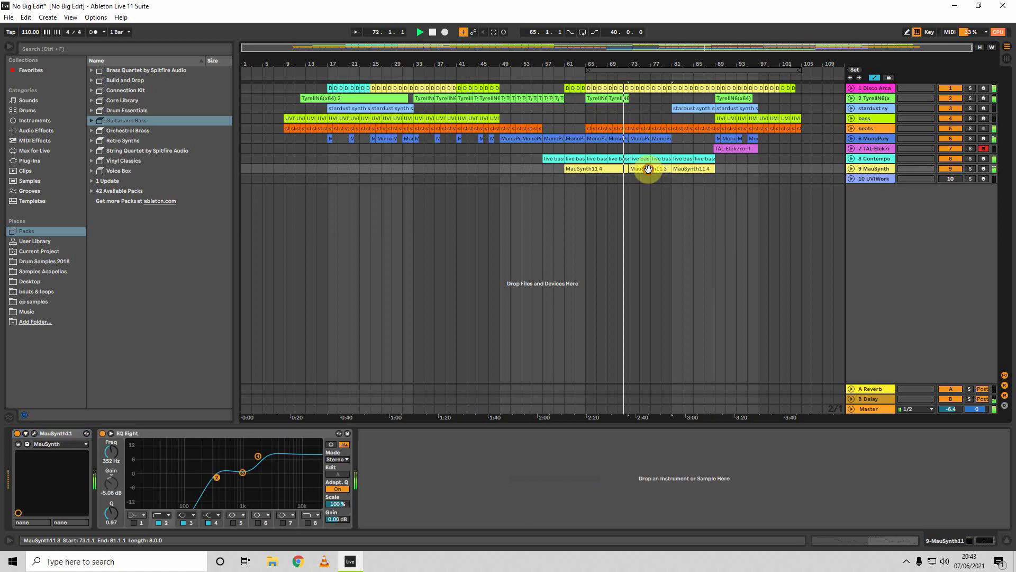
pyautogui.press('Tab')
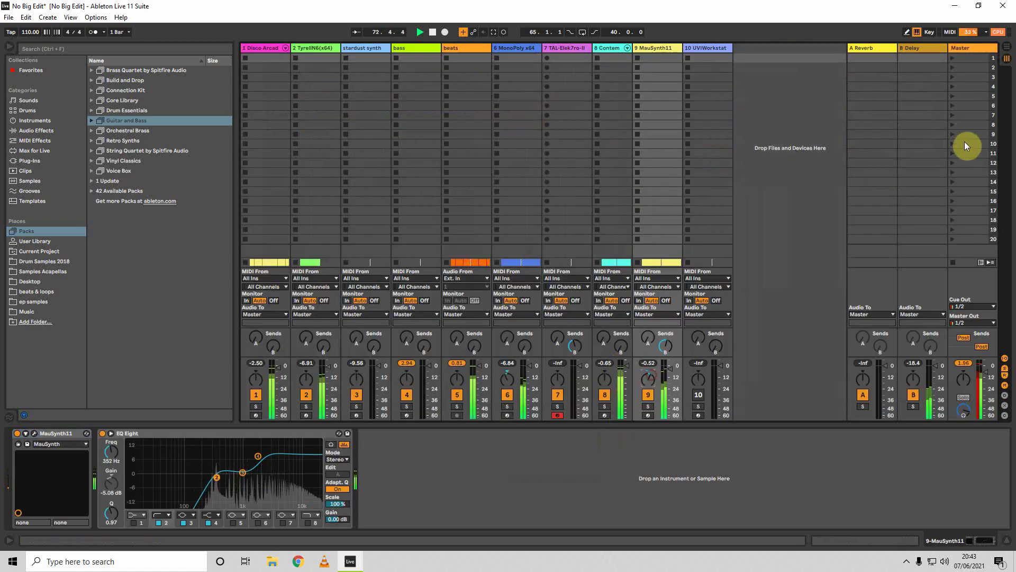
pyautogui.press('Tab')
pyautogui.click(610, 217)
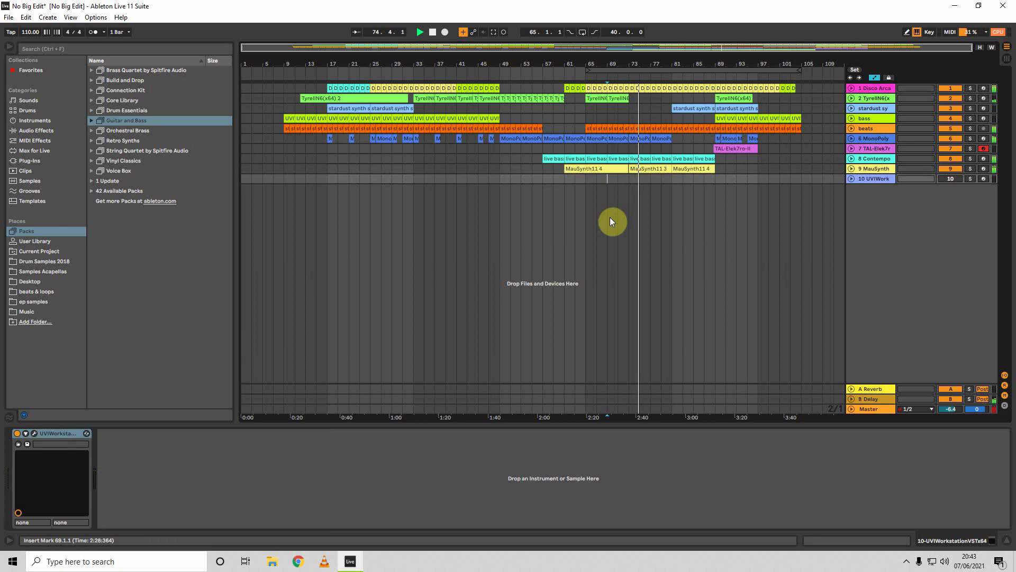
# - Examine the notes of the MauSynth11 3 clip at bar 73 and shrink the note editor to reveal the arrangement
pyautogui.doubleClick(642, 168)
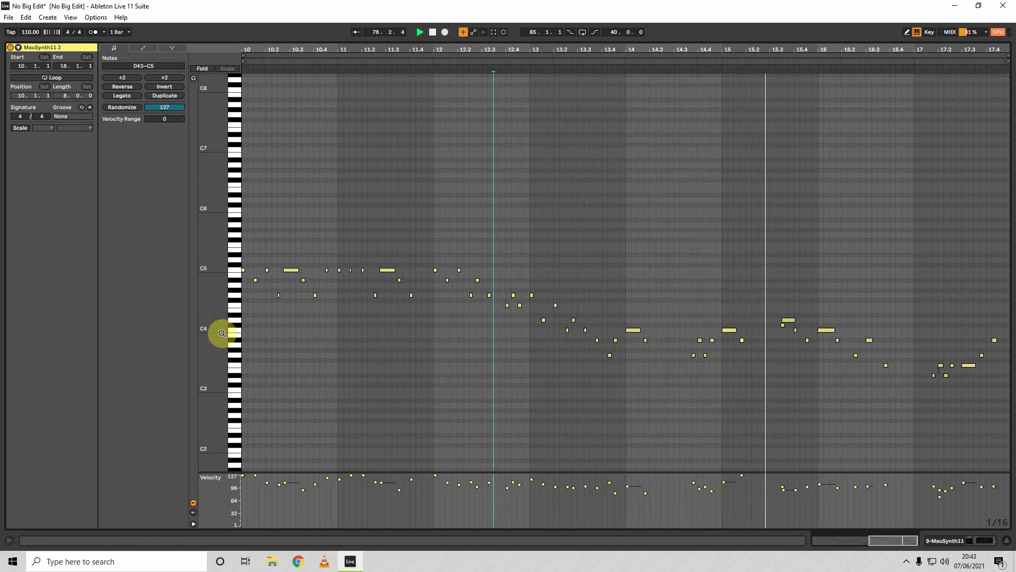
pyautogui.press('Tab')
pyautogui.moveTo(734, 42); pyautogui.dragTo(707, 440)
pyautogui.press('Tab')
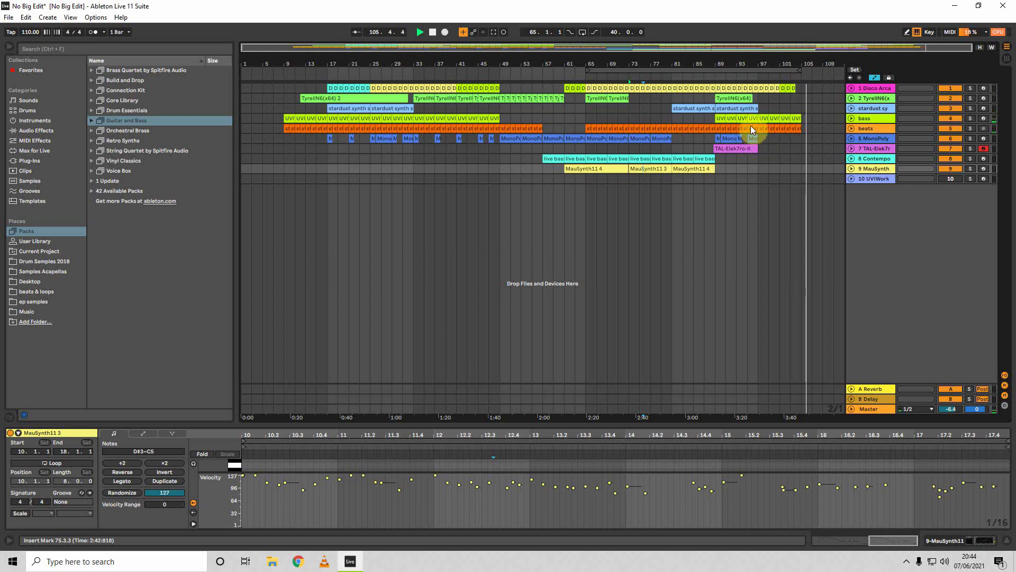
# - Move the insert marker back to bar 9 at the start of the bass track's clips
pyautogui.click(733, 190)
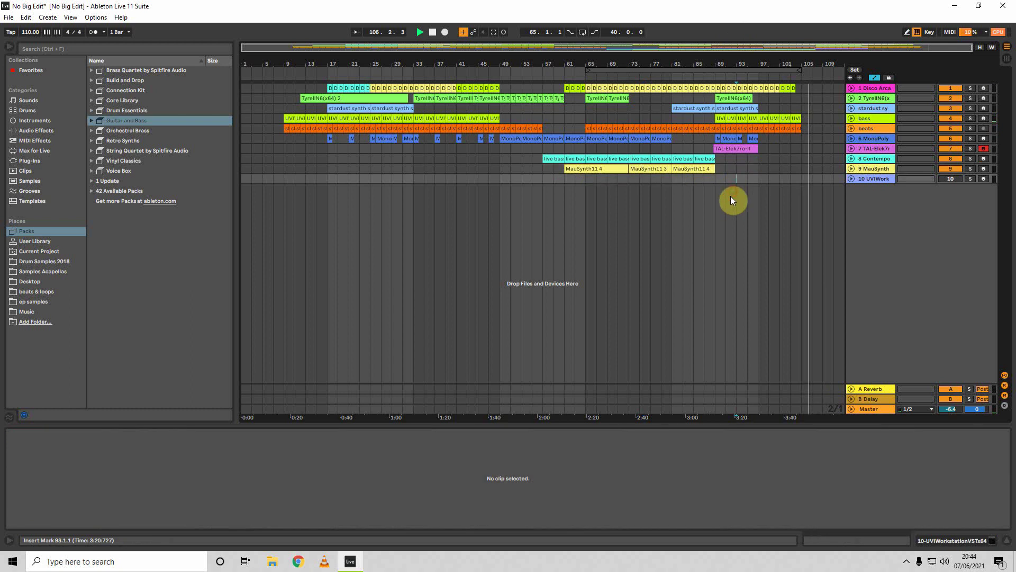
pyautogui.click(283, 119)
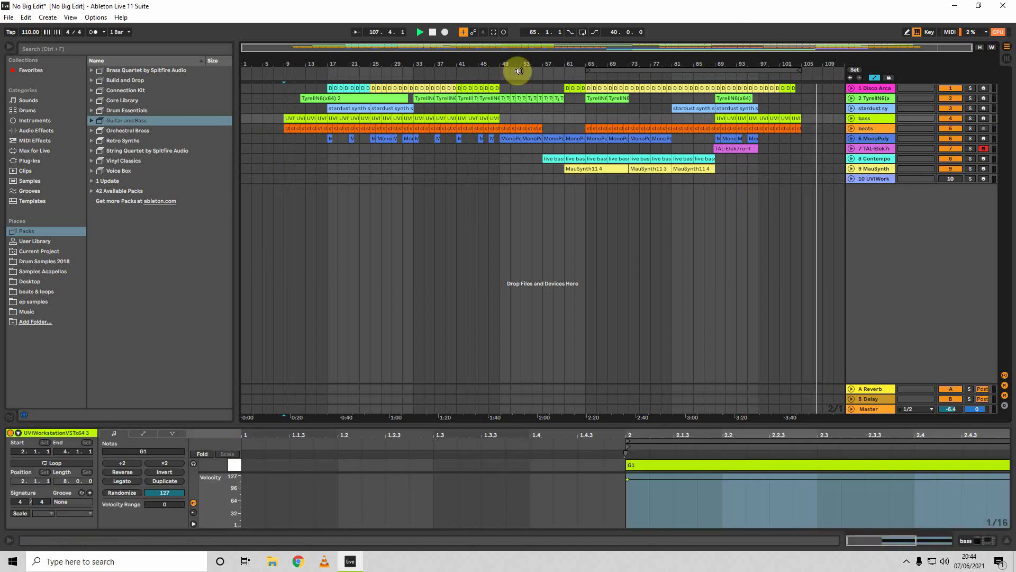